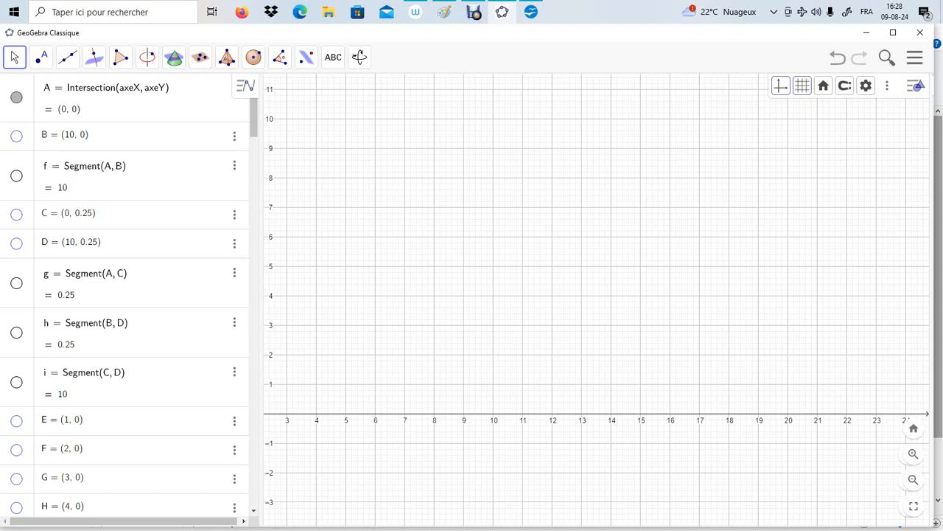
# Show point B at (10, 0) and segment f joining A and B in the 2D graphics view.
pyautogui.moveTo(472, 295); pyautogui.dragTo(654, 295)
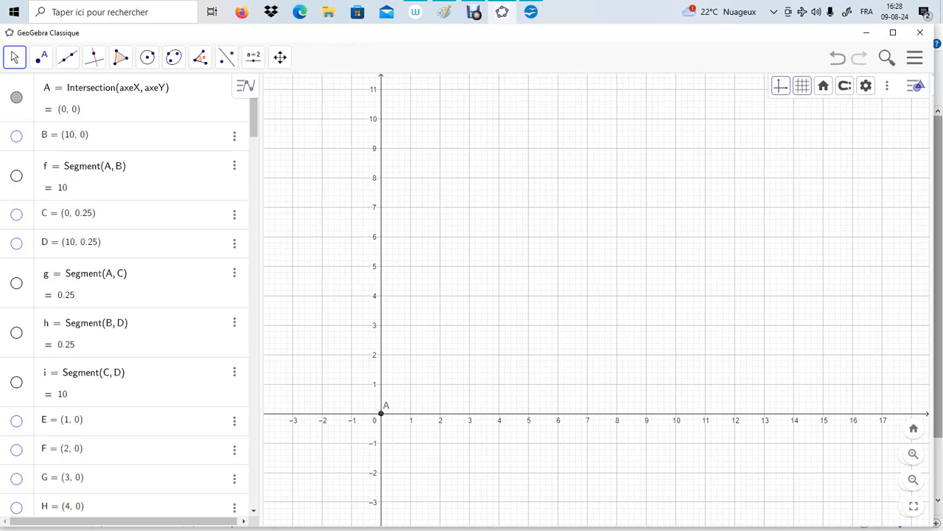
pyautogui.click(16, 136)
pyautogui.click(16, 175)
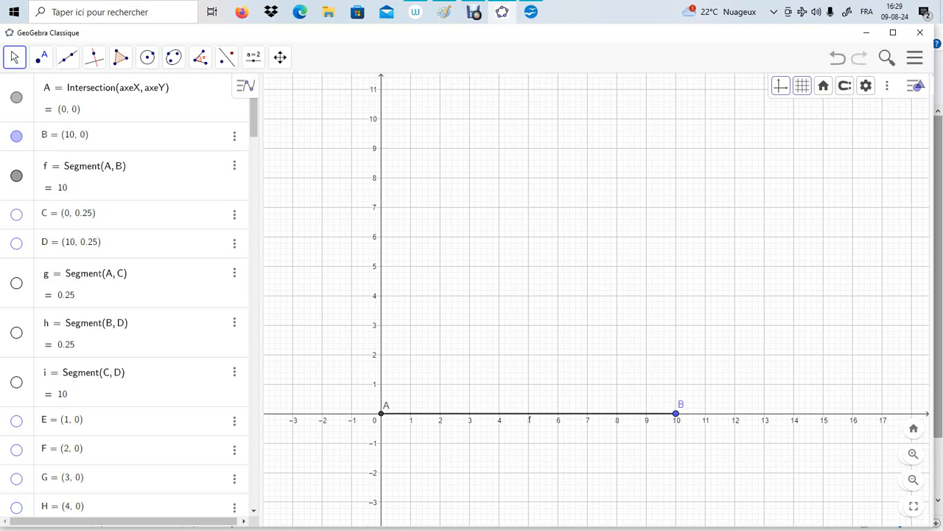
# Show points C and D with the short vertical segments g and h joining A to C and B to D.
pyautogui.click(16, 214)
pyautogui.click(16, 244)
pyautogui.click(17, 283)
pyautogui.click(16, 283)
pyautogui.click(17, 283)
pyautogui.click(16, 332)
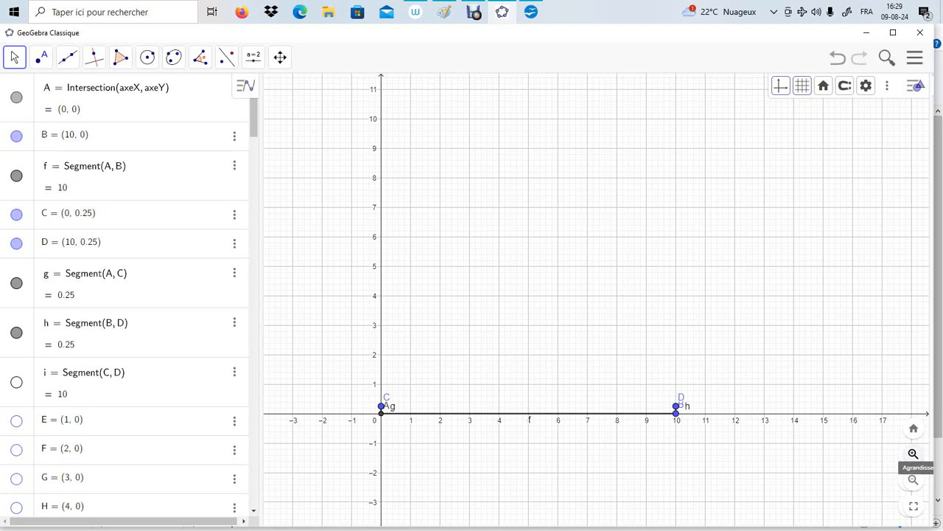
# Widen the 2D view beside the 3D view and show segment i joining C and D.
pyautogui.moveTo(664, 354); pyautogui.dragTo(644, 270)
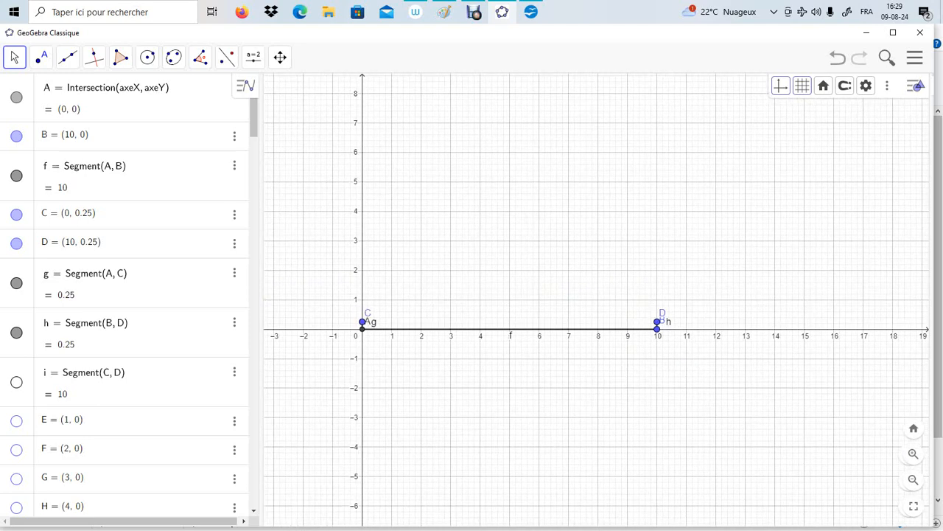
pyautogui.click(15, 58)
pyautogui.click(43, 92)
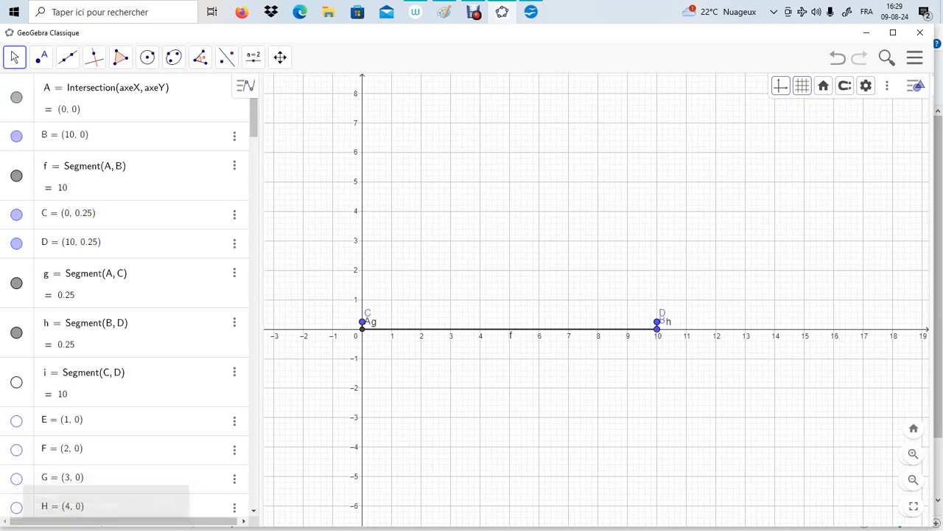
pyautogui.moveTo(590, 398); pyautogui.dragTo(638, 424)
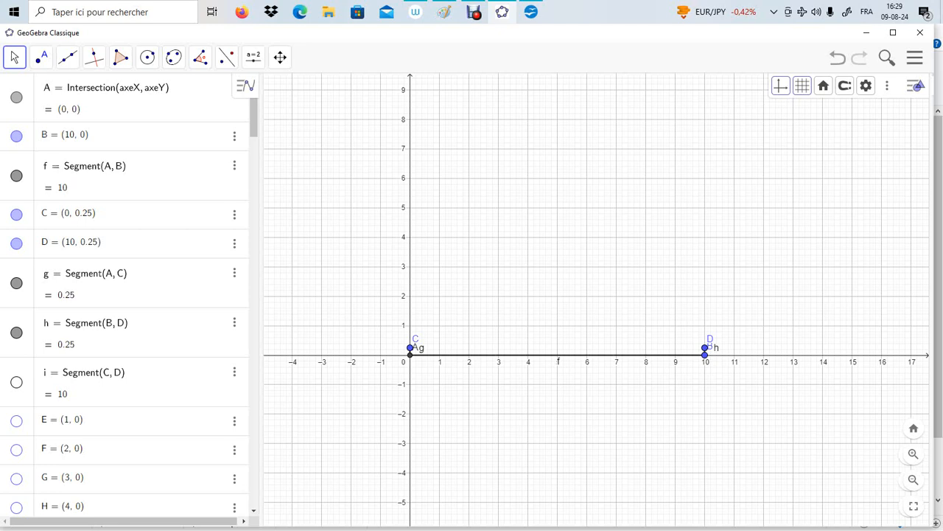
pyautogui.moveTo(575, 243); pyautogui.dragTo(586, 269)
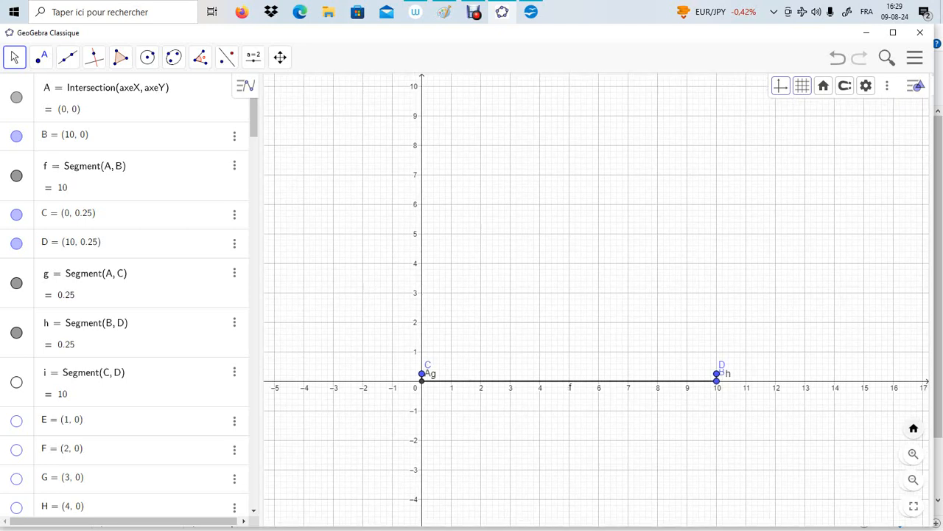
pyautogui.click(914, 429)
pyautogui.moveTo(261, 295); pyautogui.dragTo(238, 295)
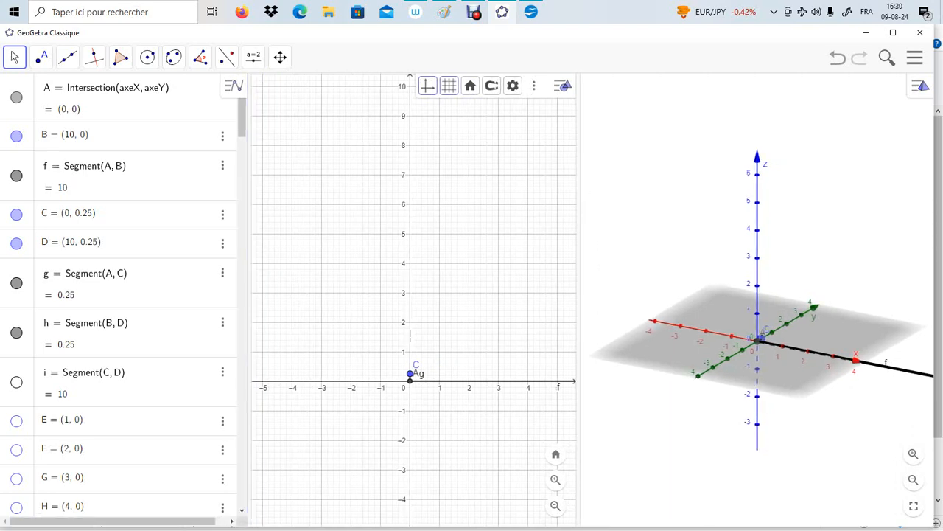
pyautogui.moveTo(582, 294); pyautogui.dragTo(827, 295)
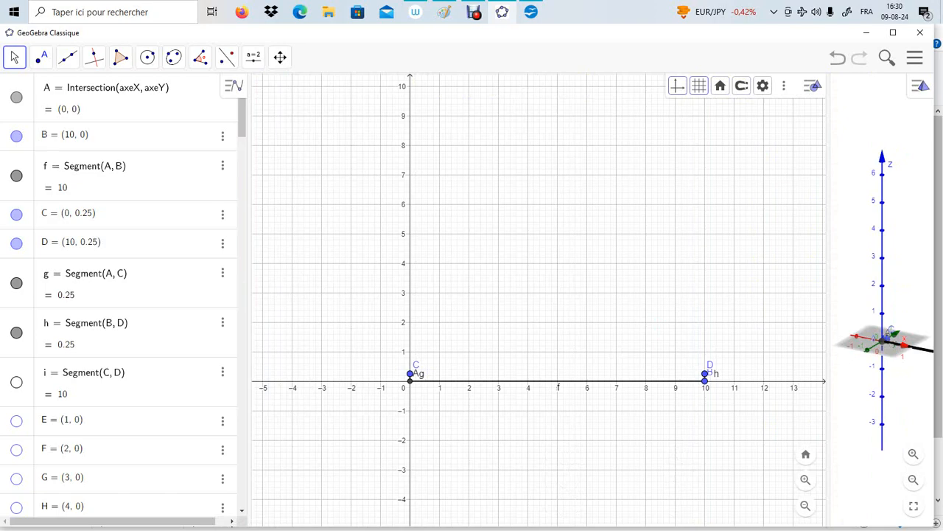
pyautogui.click(16, 382)
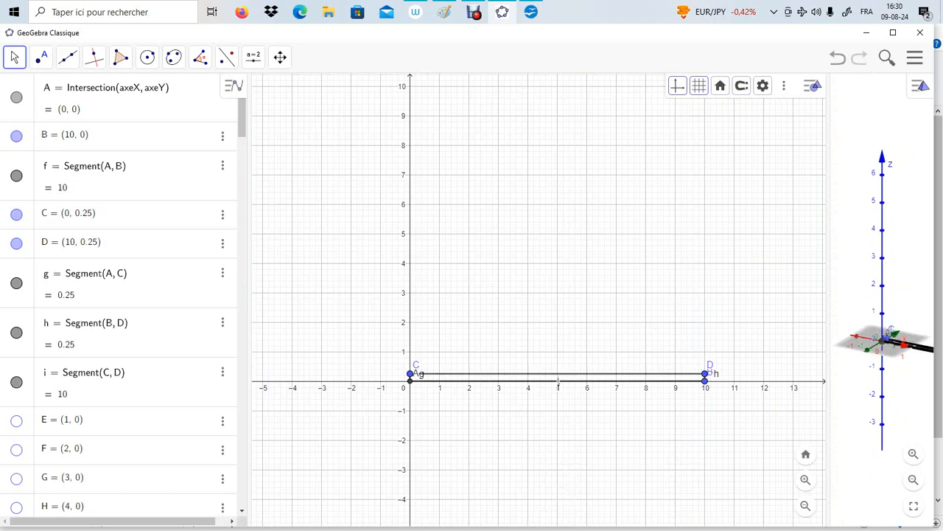
# Move the labels of A and B below their points and label g to the left of its segment.
pyautogui.moveTo(575, 475); pyautogui.dragTo(510, 405)
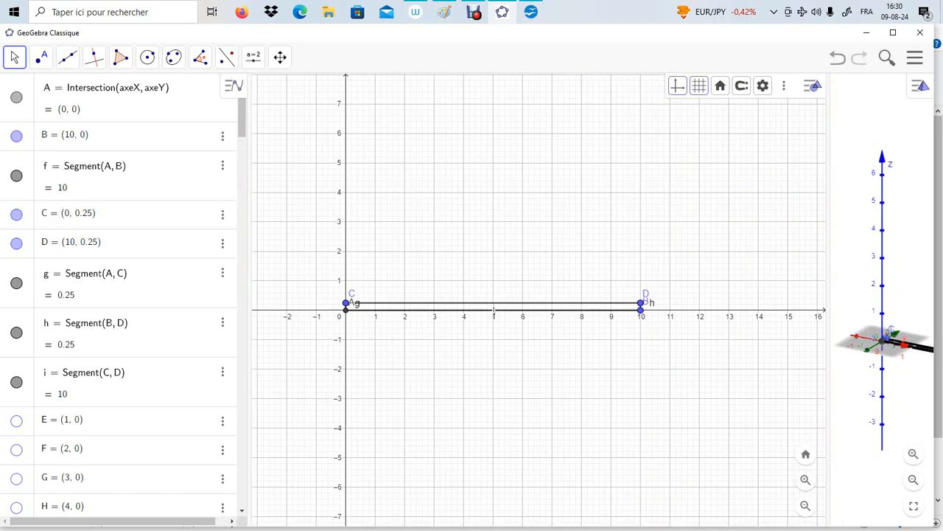
pyautogui.click(805, 480)
pyautogui.moveTo(575, 412); pyautogui.dragTo(703, 413)
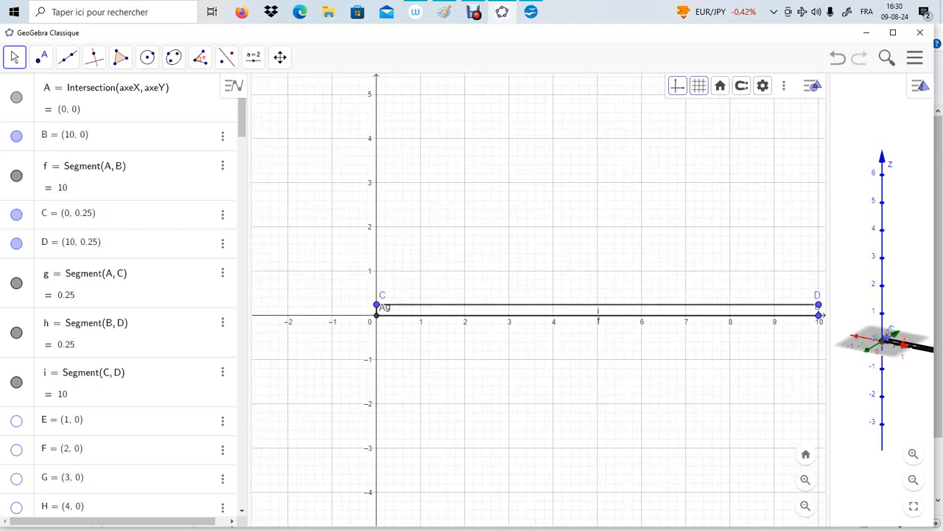
pyautogui.moveTo(387, 307)
pyautogui.mouseDown()
pyautogui.moveTo(356, 308)
pyautogui.moveTo(382, 325)
pyautogui.mouseUp()
pyautogui.moveTo(828, 310); pyautogui.dragTo(849, 310)
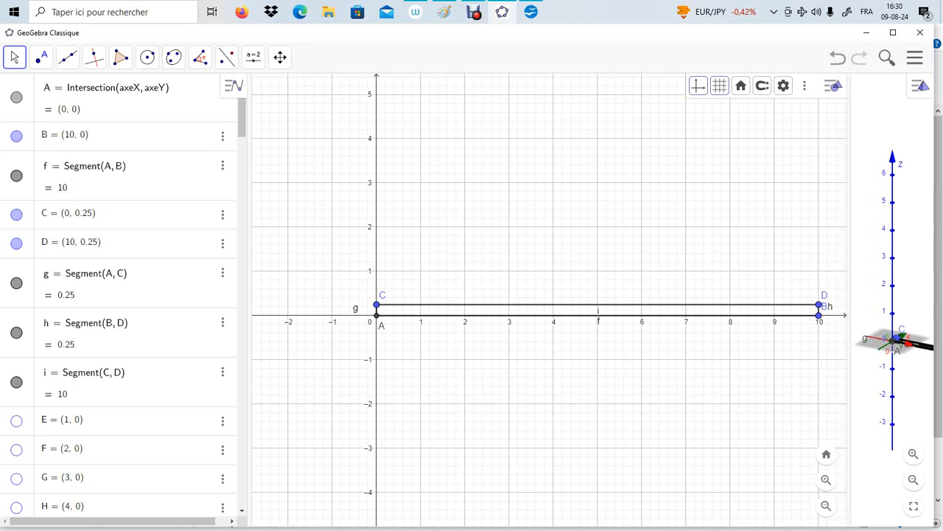
pyautogui.moveTo(824, 307); pyautogui.dragTo(821, 333)
# Show points E through M along the x-axis, from (1, 0) to (9, 0).
pyautogui.scroll(-5, 118, 295)
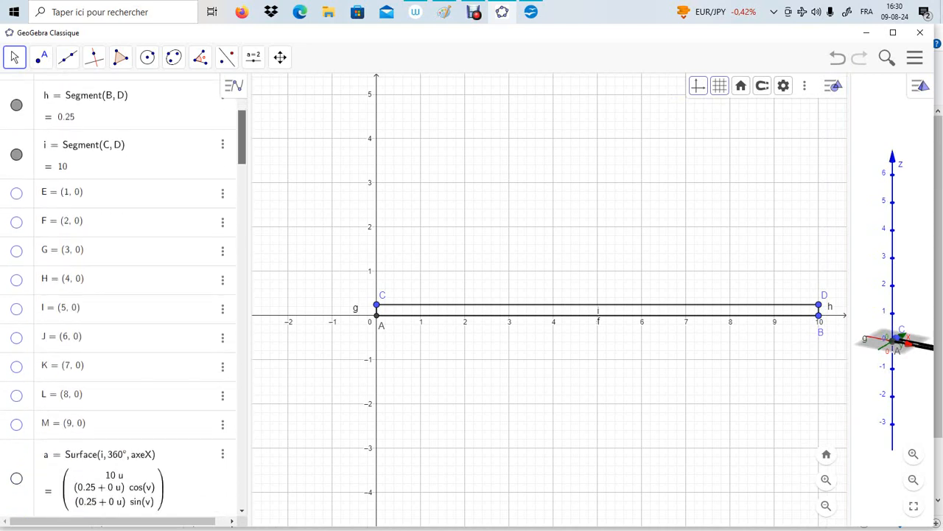
pyautogui.click(16, 193)
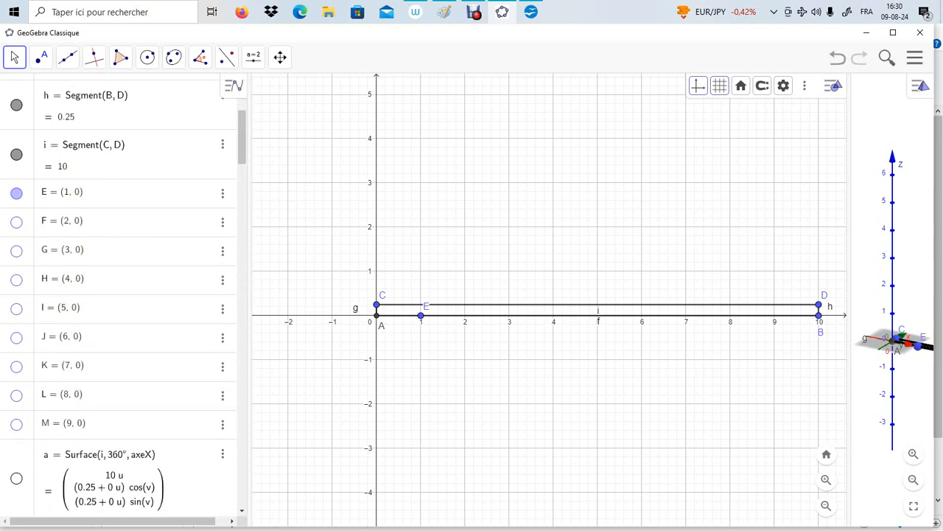
pyautogui.click(16, 222)
pyautogui.click(17, 250)
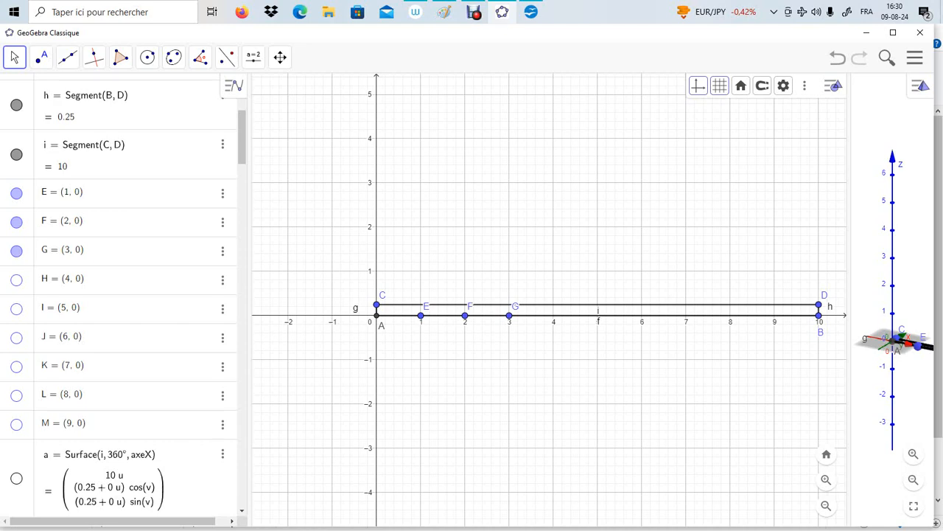
pyautogui.click(16, 280)
pyautogui.click(16, 309)
pyautogui.click(16, 338)
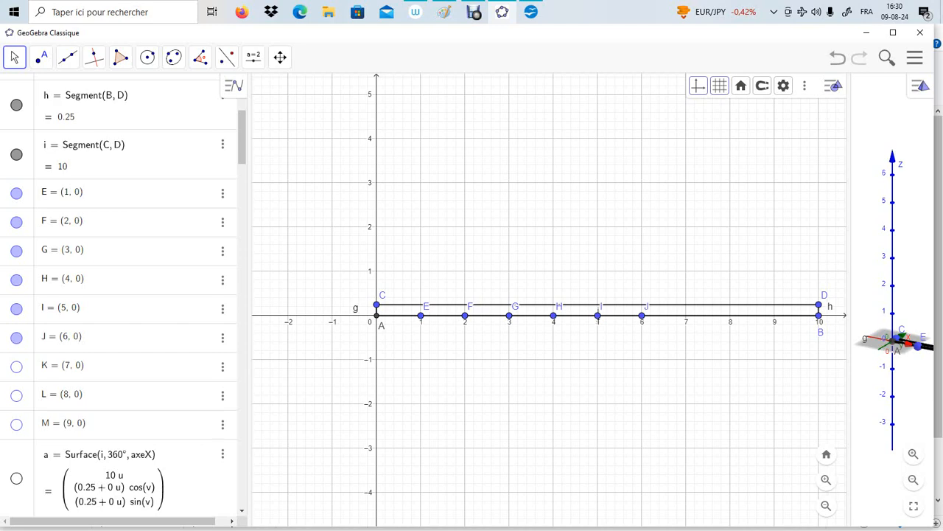
pyautogui.click(16, 366)
pyautogui.click(16, 395)
pyautogui.click(16, 424)
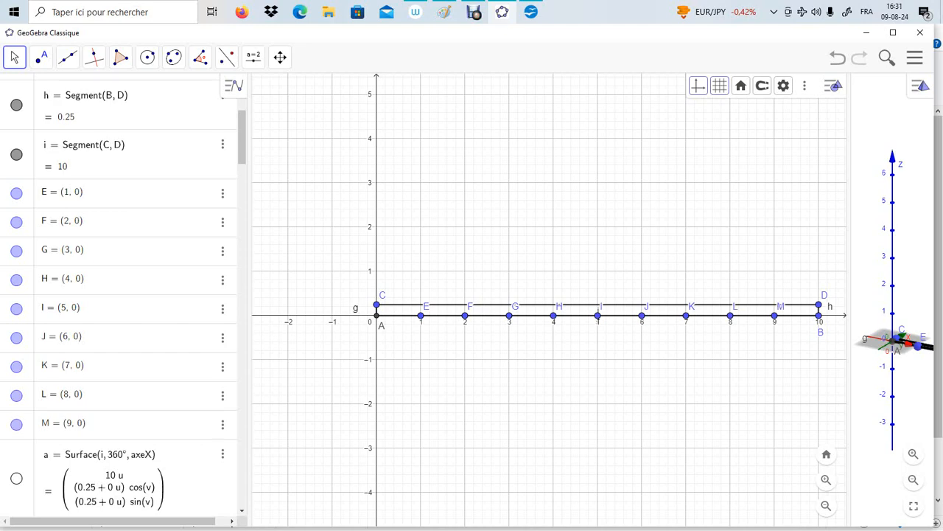
# Enlarge the 3D view and show surface a, segment i revolved 360° about the x-axis.
pyautogui.moveTo(560, 398); pyautogui.dragTo(503, 379)
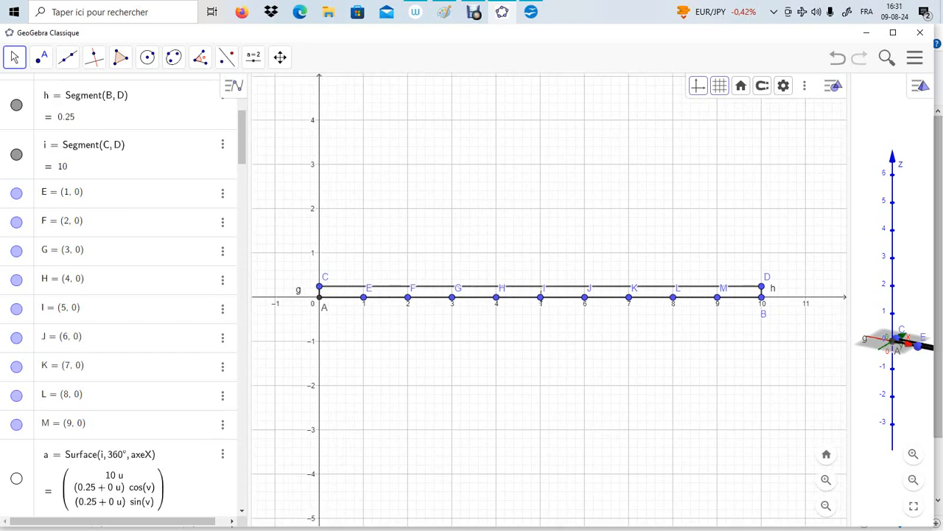
pyautogui.moveTo(849, 298); pyautogui.dragTo(353, 298)
pyautogui.moveTo(708, 412); pyautogui.dragTo(596, 415)
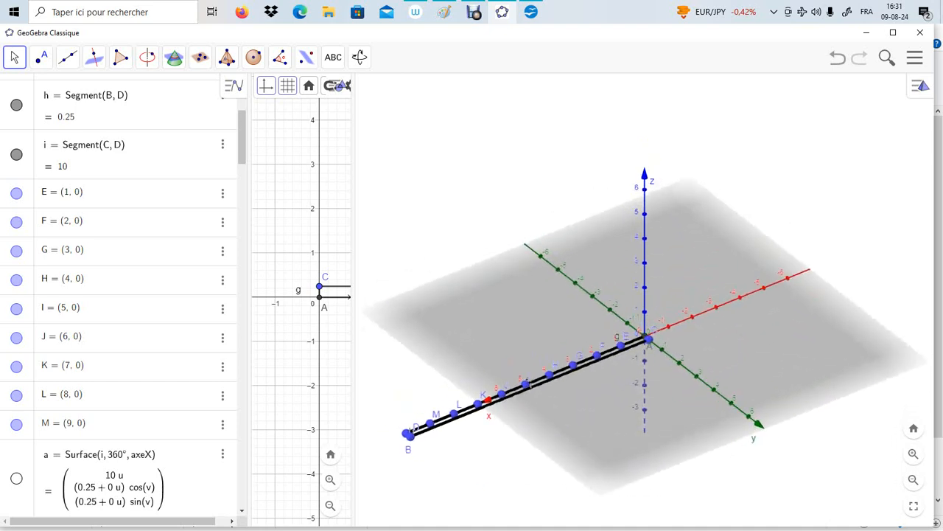
pyautogui.click(913, 480)
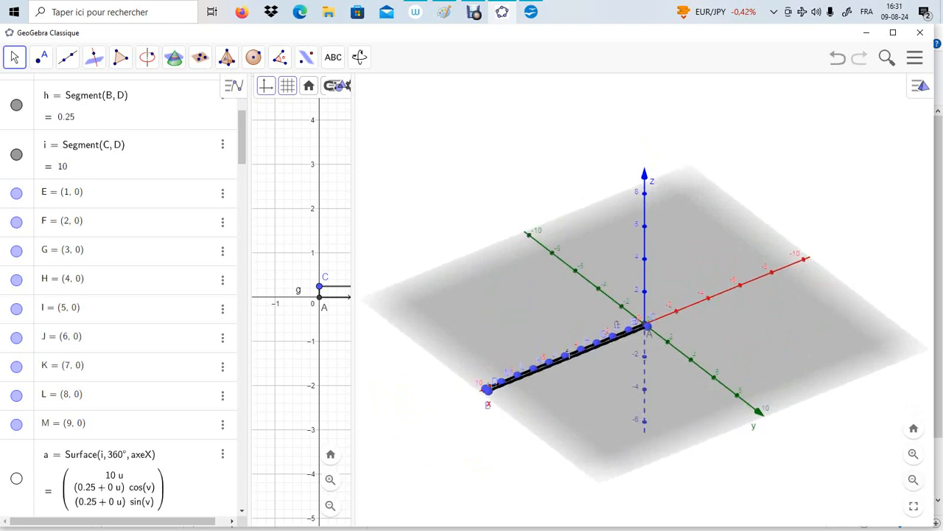
pyautogui.click(16, 478)
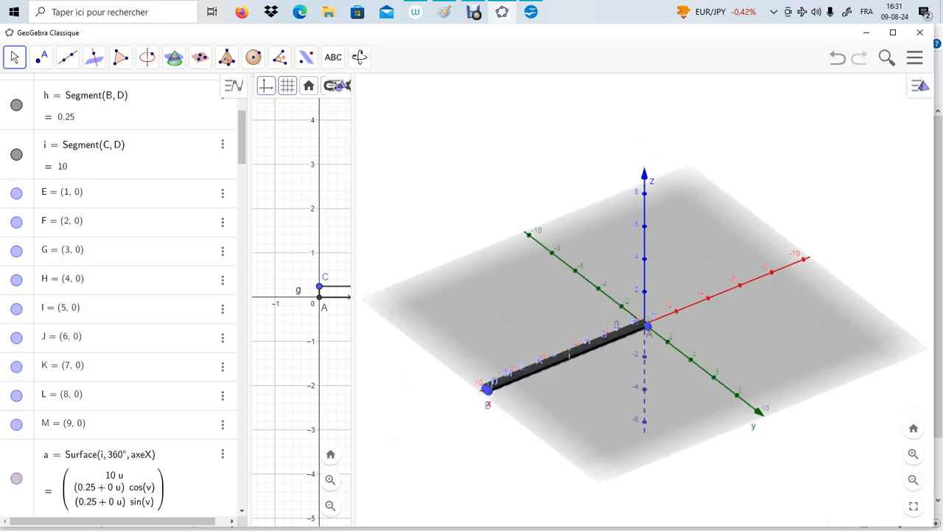
# Show the translation points N at (0, 0, 0) and O at (0, -1.5, 0).
pyautogui.moveTo(560, 420); pyautogui.dragTo(588, 432)
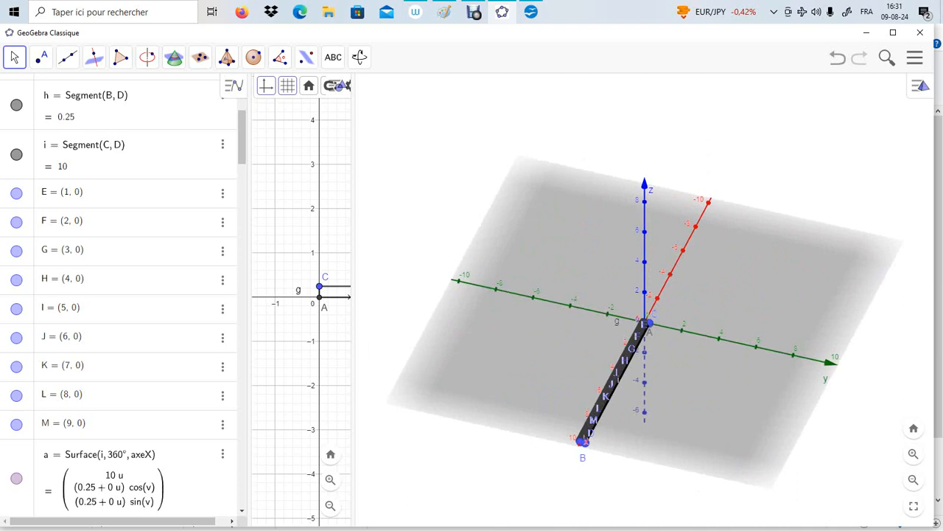
pyautogui.scroll(-10, 118, 295)
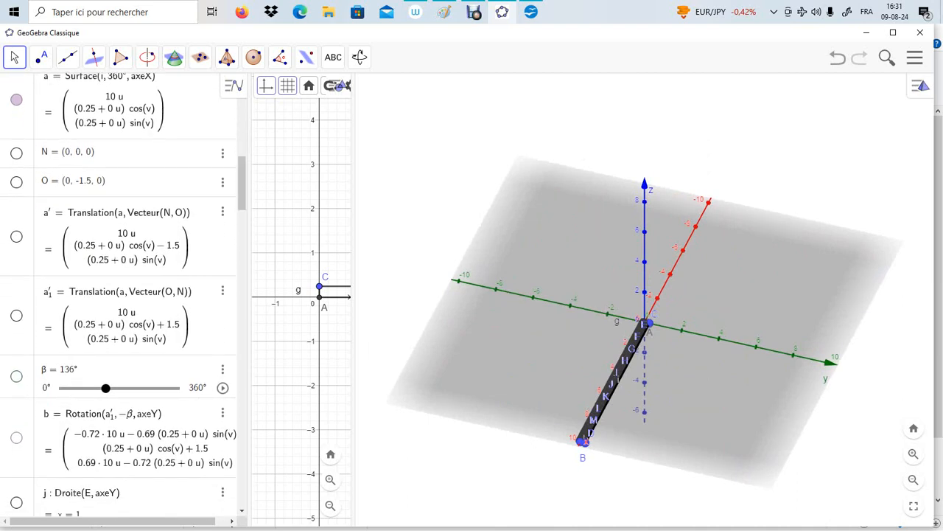
pyautogui.click(16, 154)
pyautogui.click(17, 181)
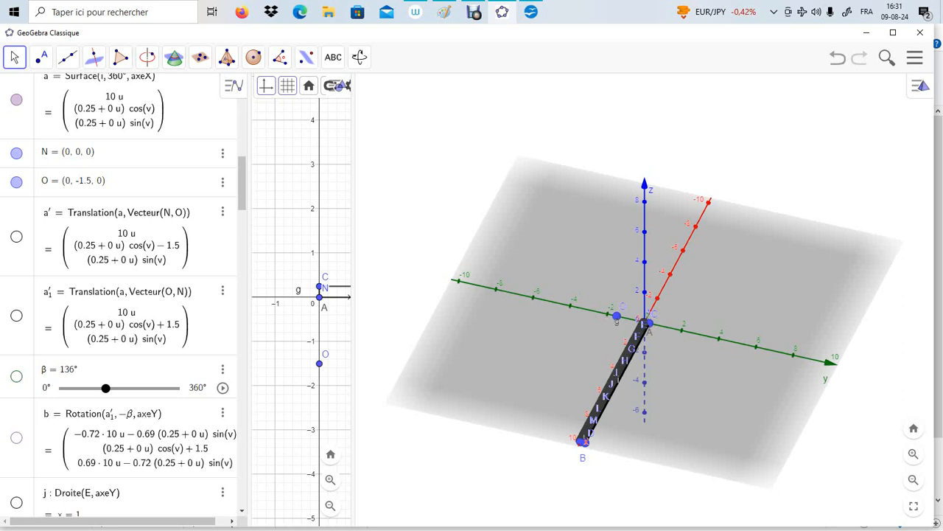
# Balance the 2D and 3D view widths and show the two cylinders a′ and a′₁ translated from surface a.
pyautogui.moveTo(352, 221); pyautogui.dragTo(765, 221)
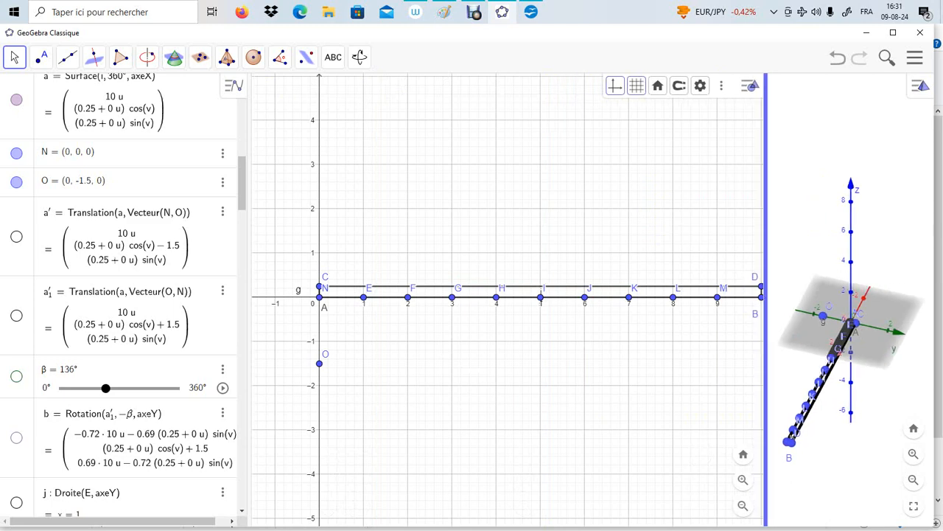
pyautogui.moveTo(765, 222); pyautogui.dragTo(472, 221)
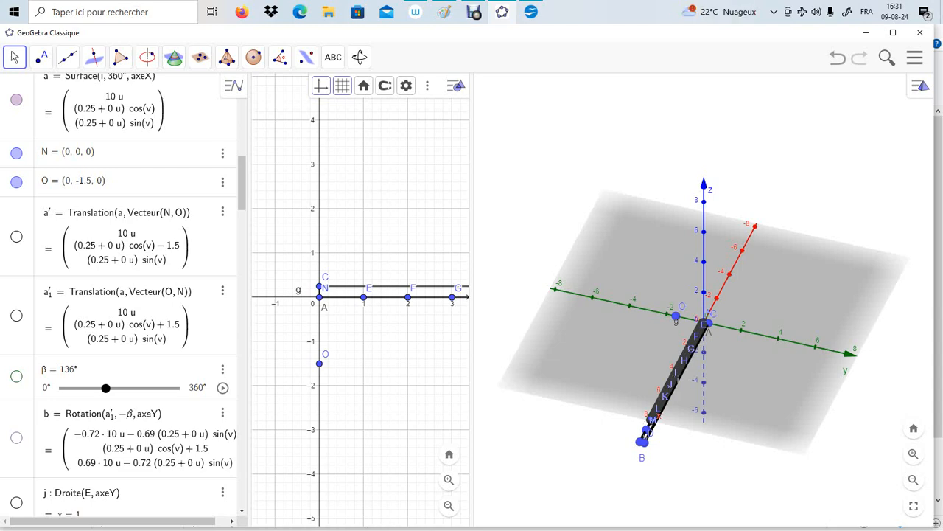
pyautogui.click(17, 236)
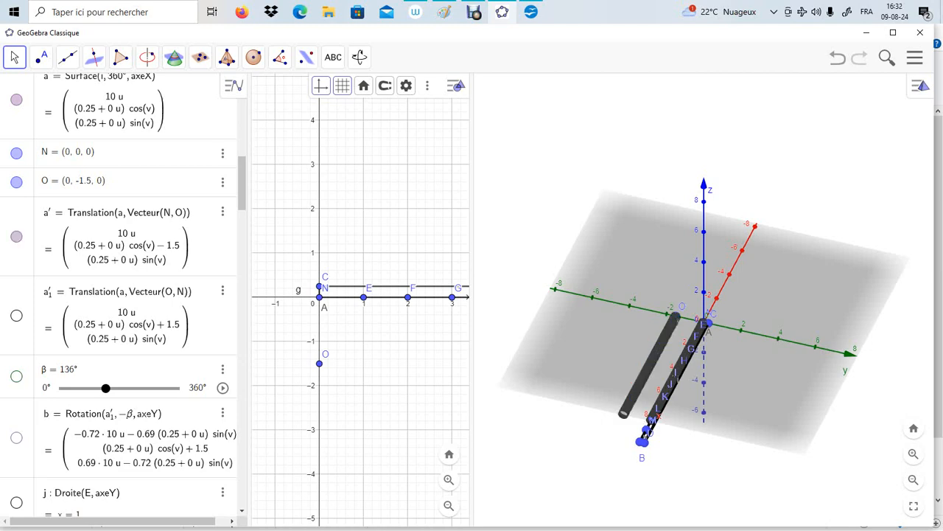
pyautogui.click(16, 316)
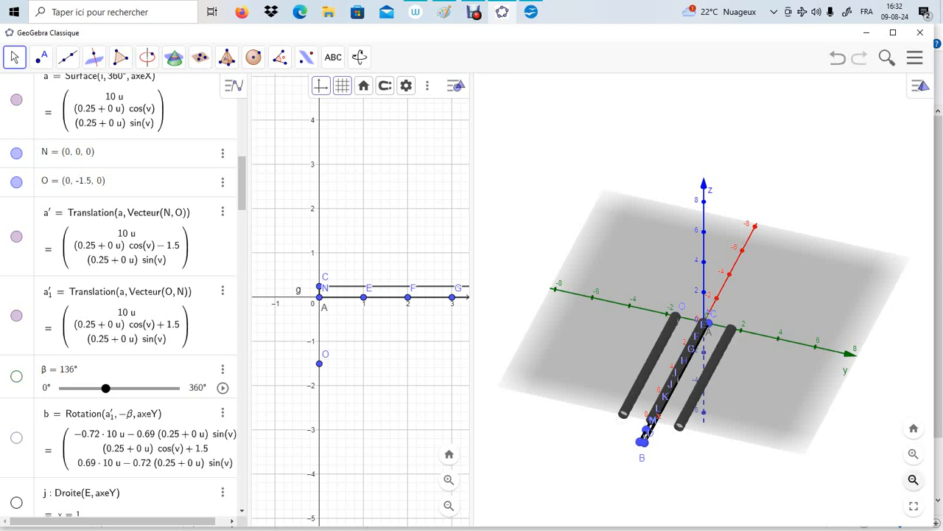
# Hide the original central cylinder, surface a, leaving its two translated copies shown.
pyautogui.click(913, 479)
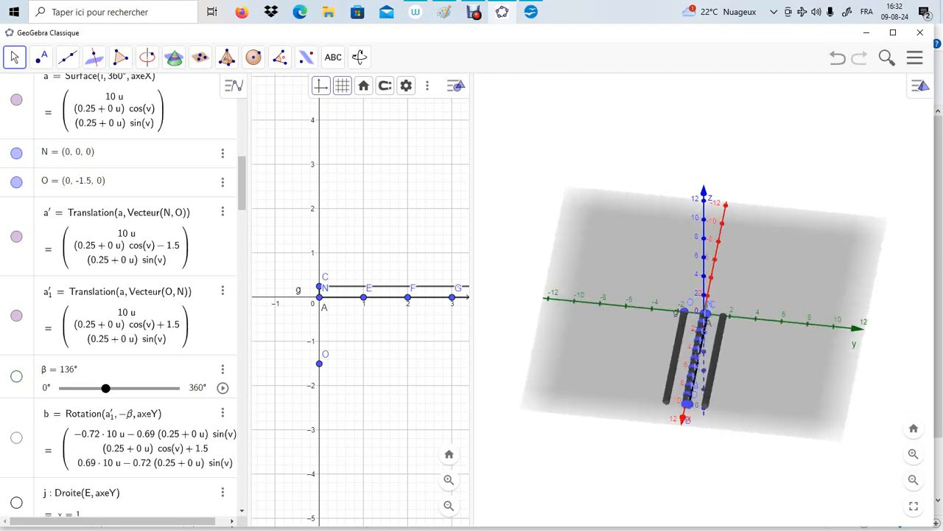
pyautogui.moveTo(766, 354)
pyautogui.mouseDown()
pyautogui.moveTo(784, 359)
pyautogui.moveTo(771, 360)
pyautogui.mouseUp()
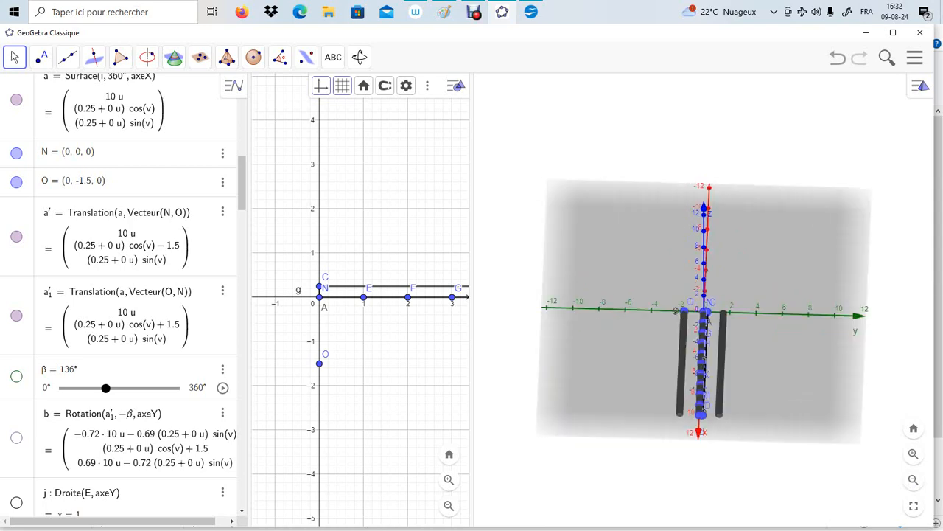
pyautogui.scroll(4, 118, 295)
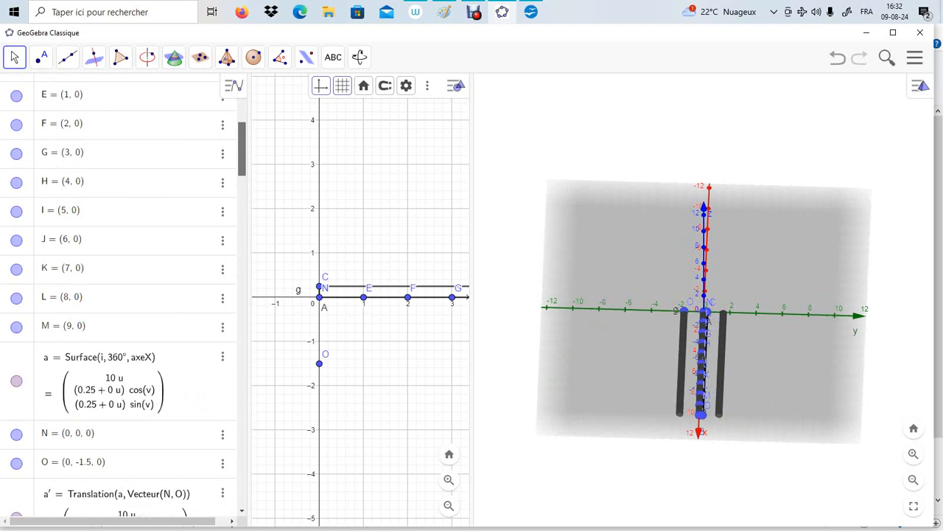
pyautogui.scroll(-2, 118, 295)
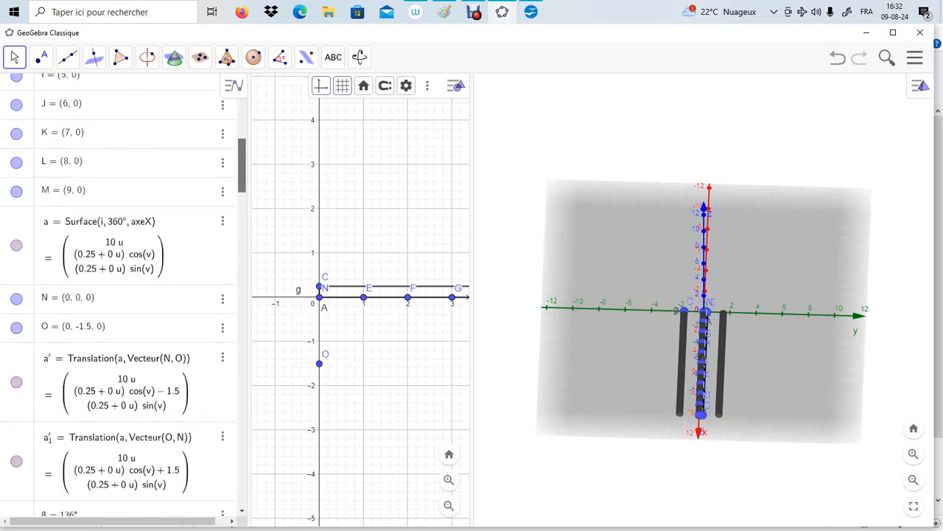
pyautogui.click(16, 245)
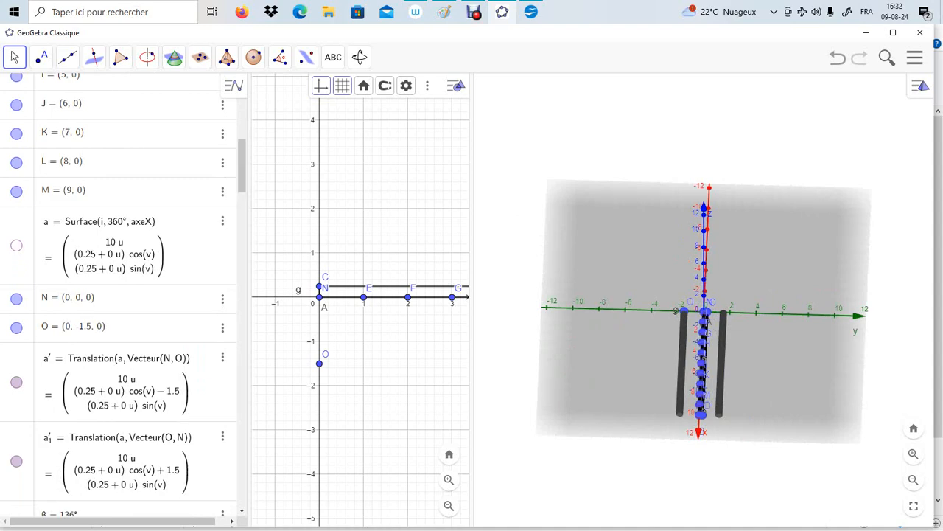
pyautogui.scroll(1, 118, 294)
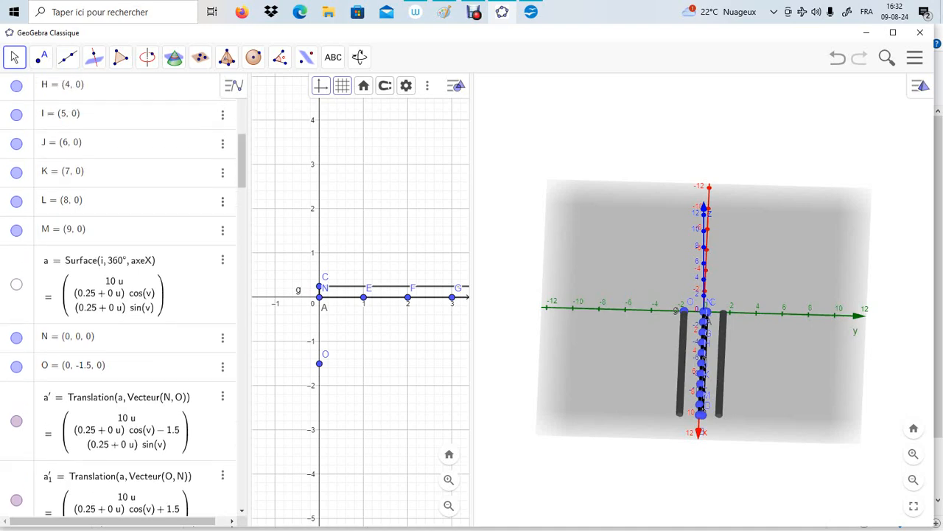
# Hide the points I to M, from (5, 0) to (9, 0) on the x-axis.
pyautogui.click(16, 230)
pyautogui.click(16, 202)
pyautogui.click(16, 172)
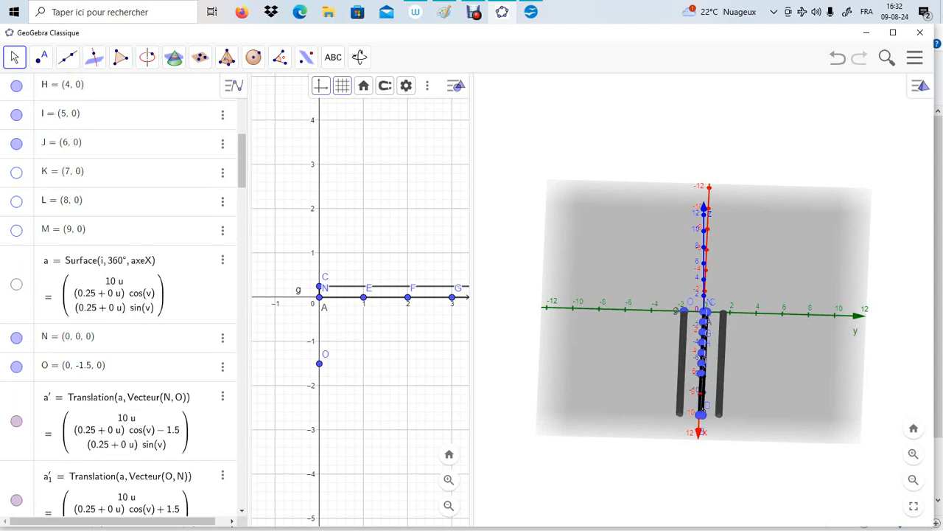
pyautogui.click(16, 144)
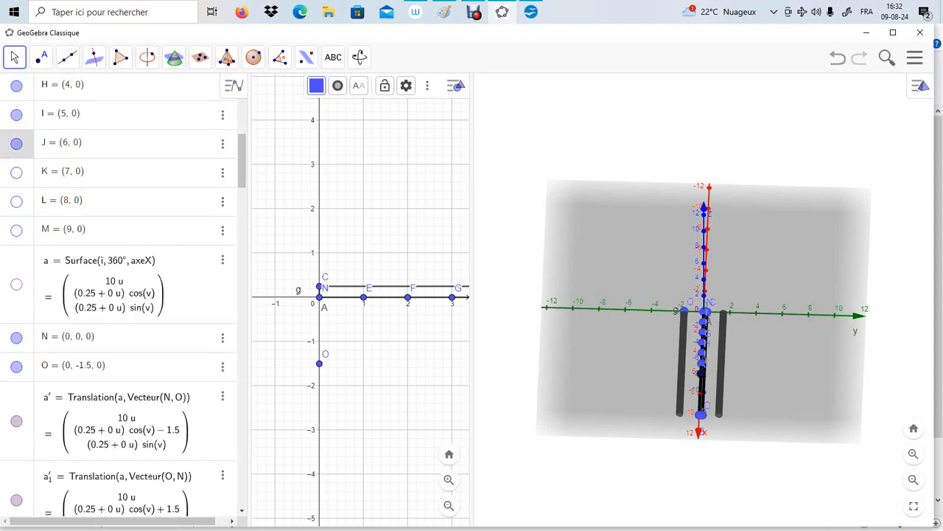
pyautogui.click(16, 115)
pyautogui.click(16, 144)
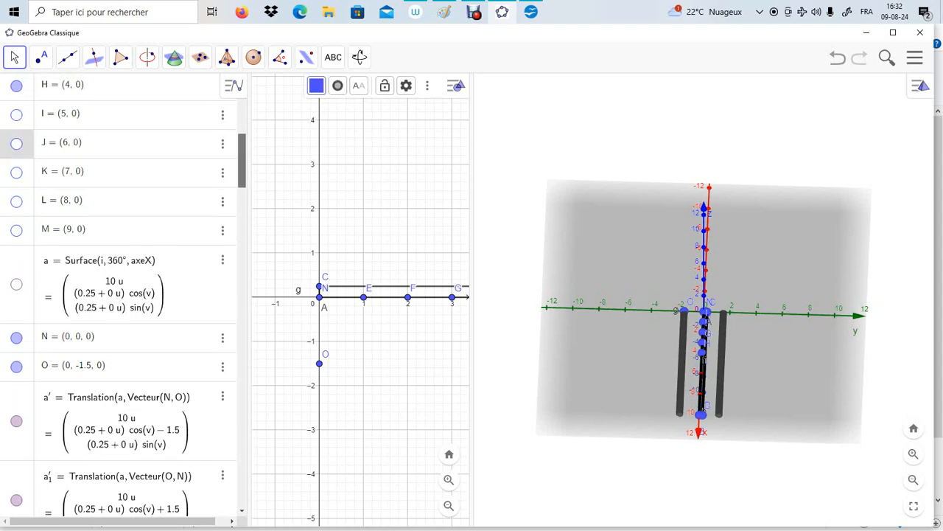
# Hide the base profile: points A, B, C and D and segments f, g, h and i.
pyautogui.moveTo(242, 162); pyautogui.dragTo(242, 119)
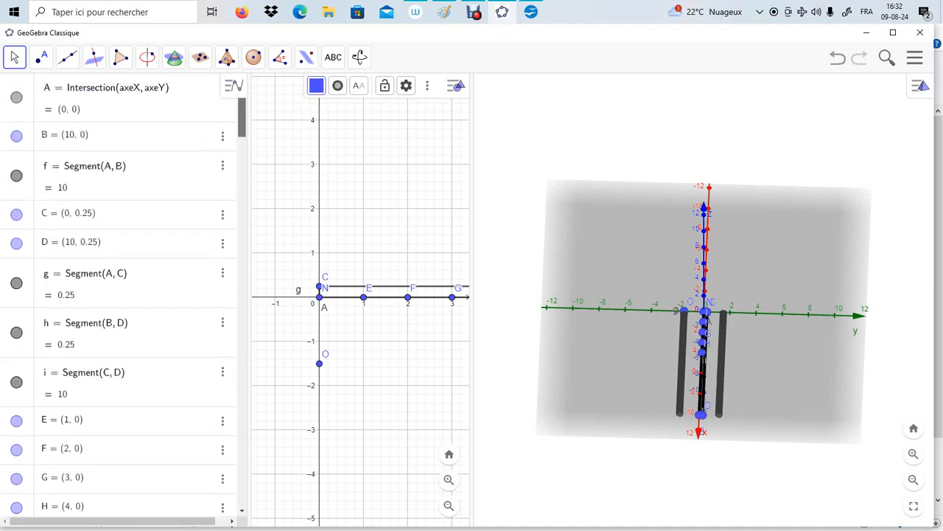
pyautogui.click(16, 97)
pyautogui.click(16, 134)
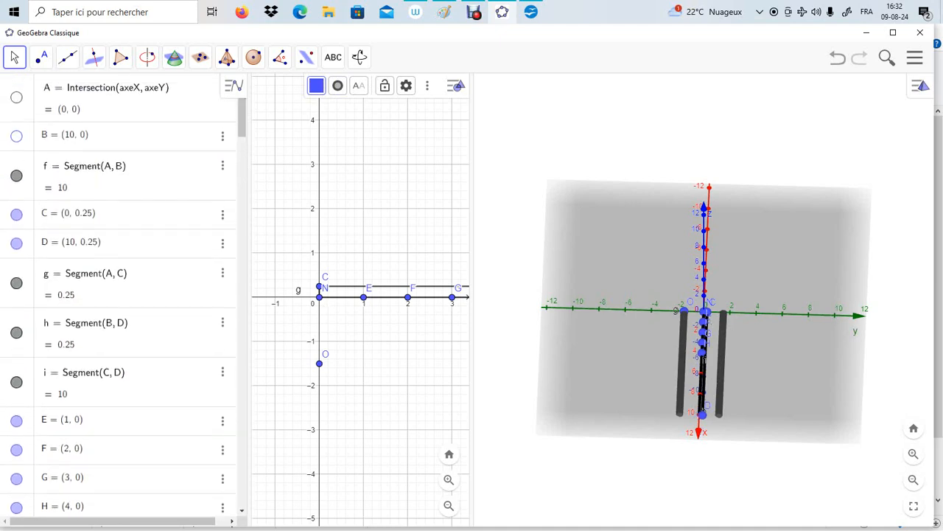
pyautogui.click(17, 176)
pyautogui.click(16, 213)
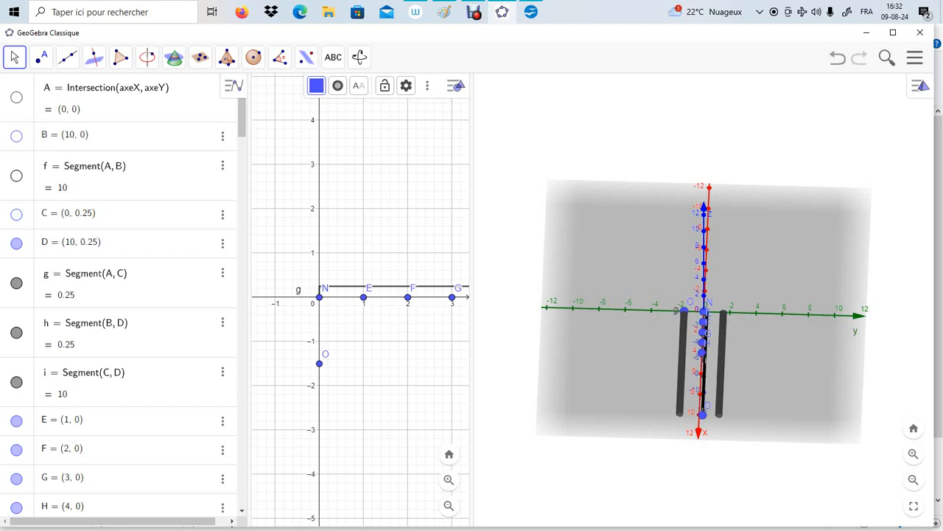
pyautogui.click(16, 242)
pyautogui.click(16, 283)
pyautogui.click(16, 332)
pyautogui.click(16, 381)
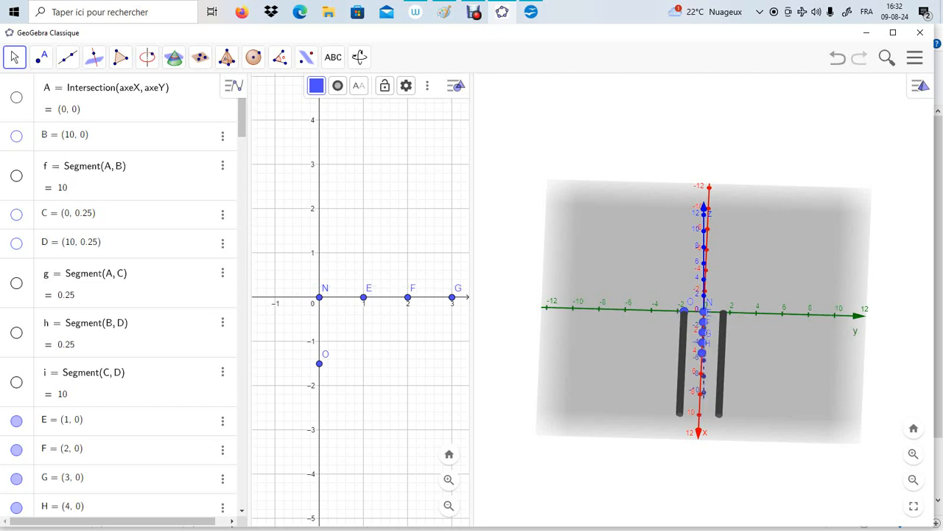
# Hide the points E to H, from (1, 0) to (4, 0) on the x-axis.
pyautogui.moveTo(242, 120); pyautogui.dragTo(242, 150)
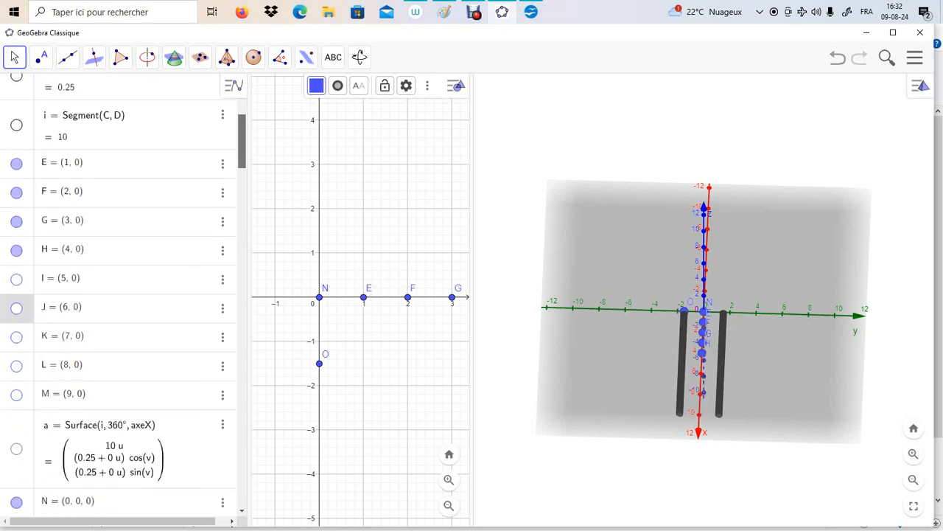
pyautogui.click(17, 163)
pyautogui.click(16, 192)
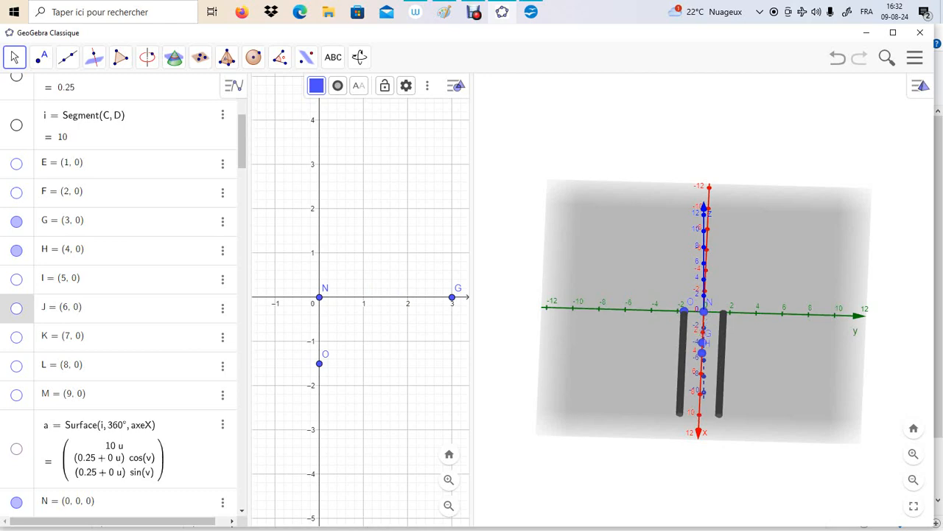
pyautogui.click(16, 220)
pyautogui.click(16, 250)
# Show the β slider and surface b, the rotation of cylinder a′₁ by -β about the y-axis.
pyautogui.moveTo(648, 383); pyautogui.dragTo(710, 359)
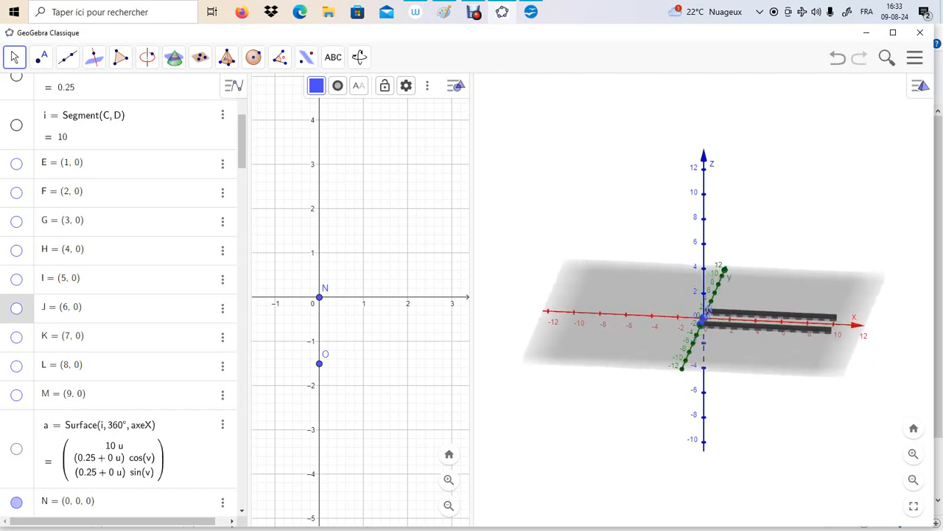
pyautogui.moveTo(767, 398); pyautogui.dragTo(788, 401)
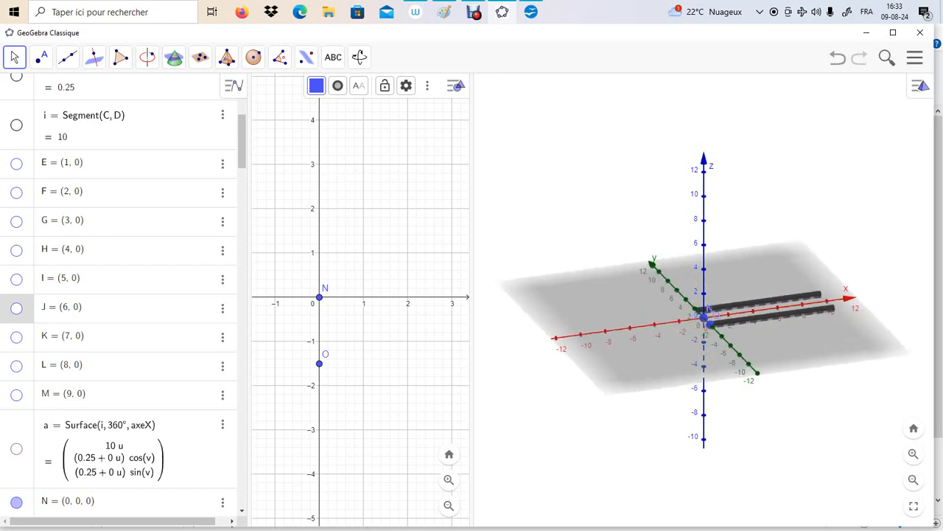
pyautogui.scroll(-5, 118, 295)
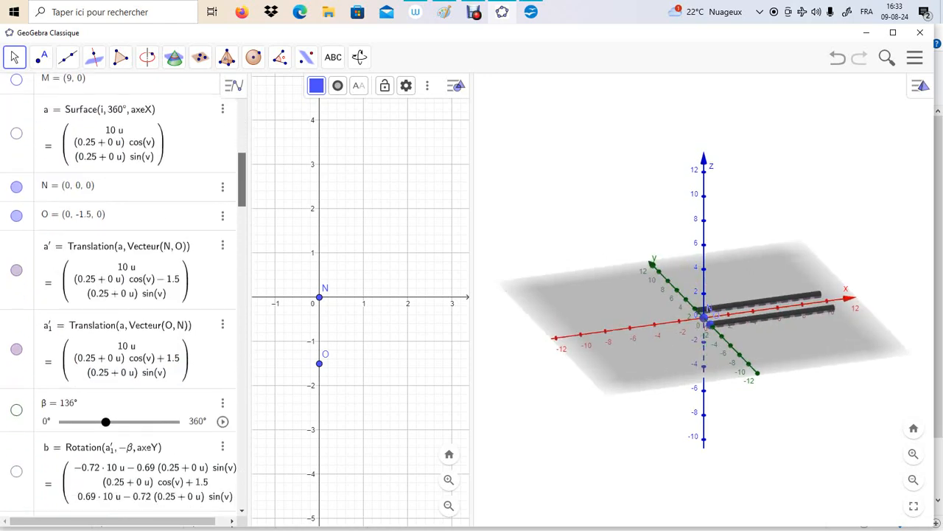
pyautogui.scroll(-2, 118, 295)
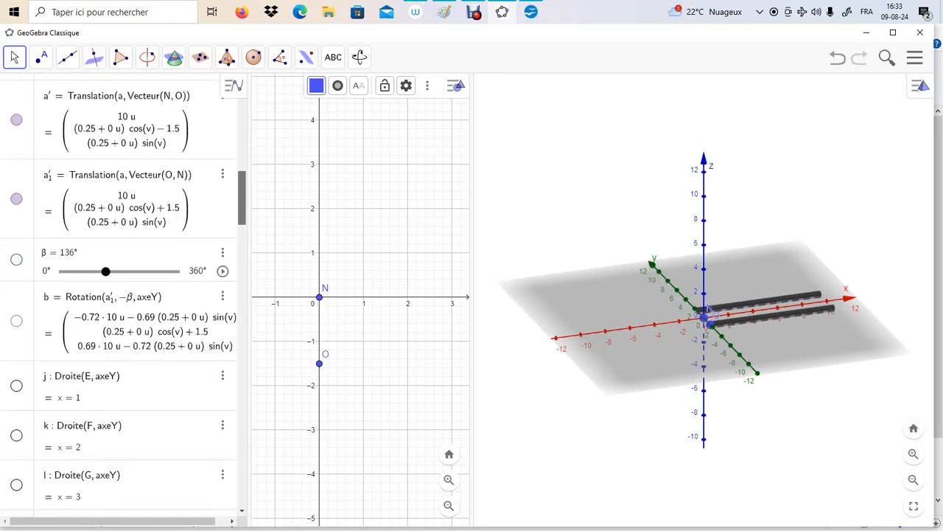
pyautogui.click(17, 258)
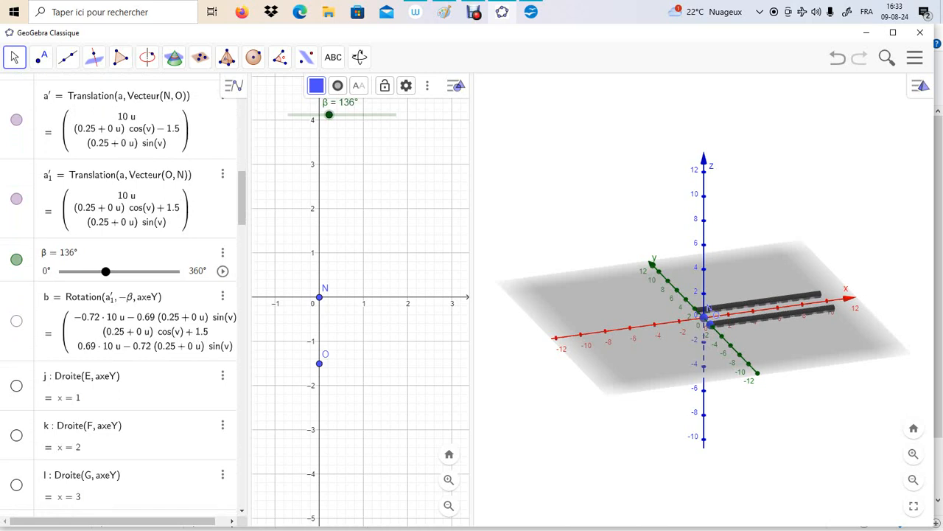
pyautogui.moveTo(249, 294); pyautogui.dragTo(273, 295)
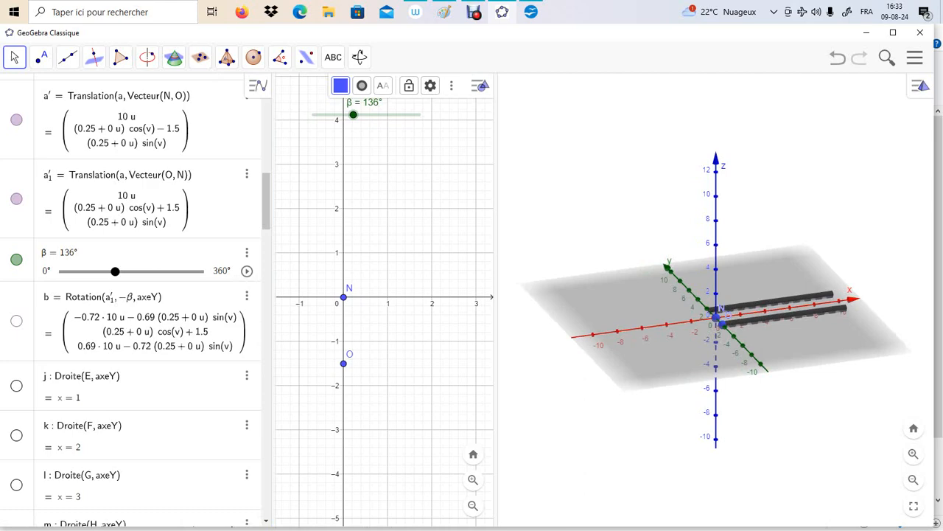
pyautogui.click(16, 321)
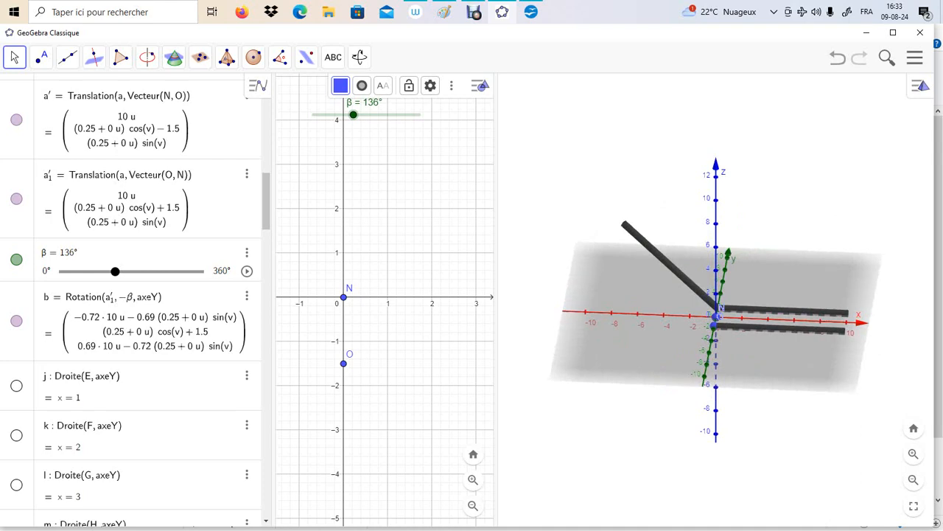
# Show line j through E parallel to the y-axis, and show points E to M along the x-axis.
pyautogui.click(16, 385)
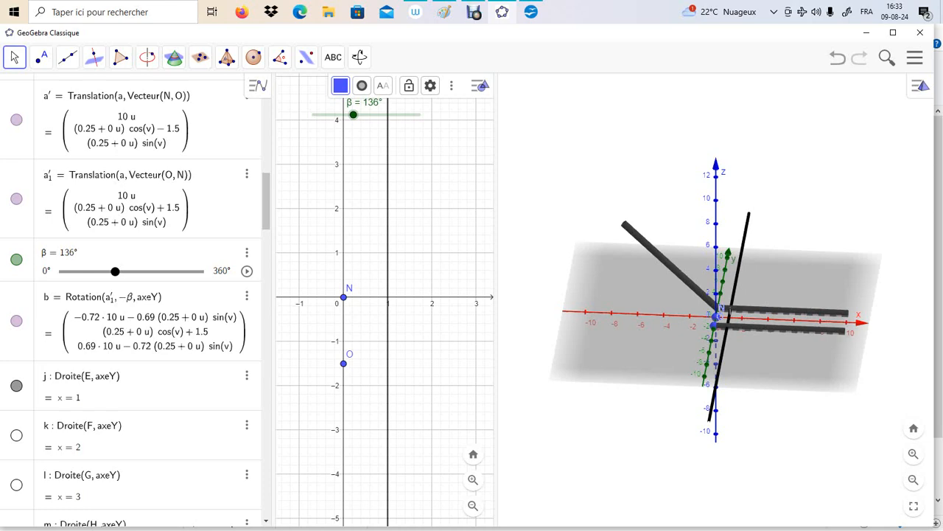
pyautogui.moveTo(266, 201); pyautogui.dragTo(266, 110)
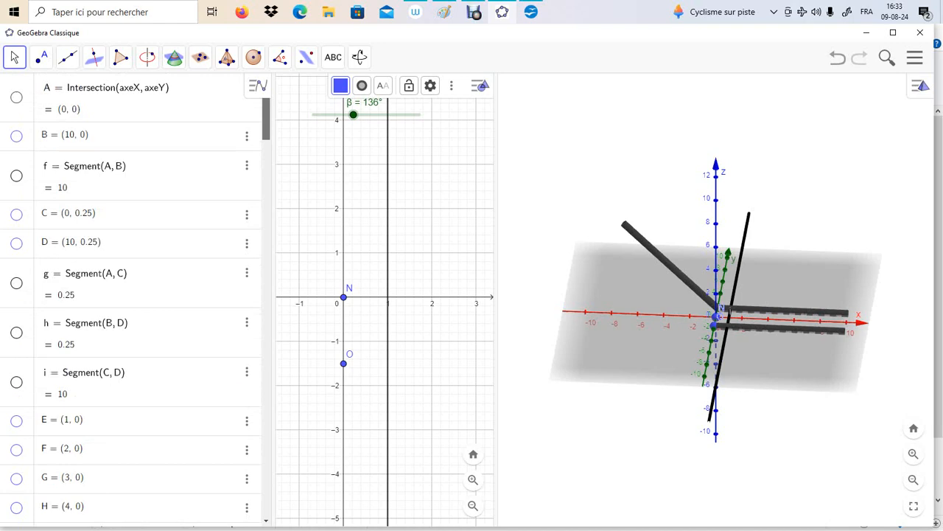
pyautogui.scroll(-1, 133, 295)
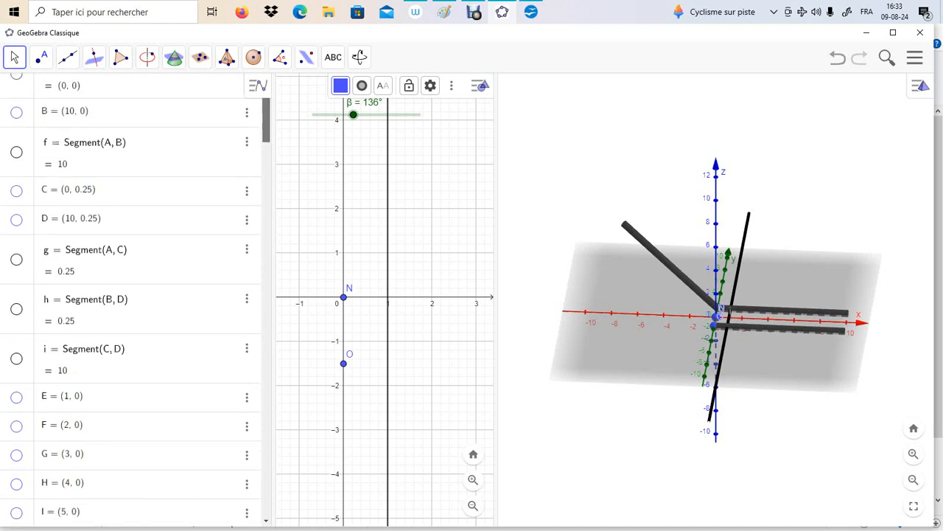
pyautogui.scroll(-3, 19, 479)
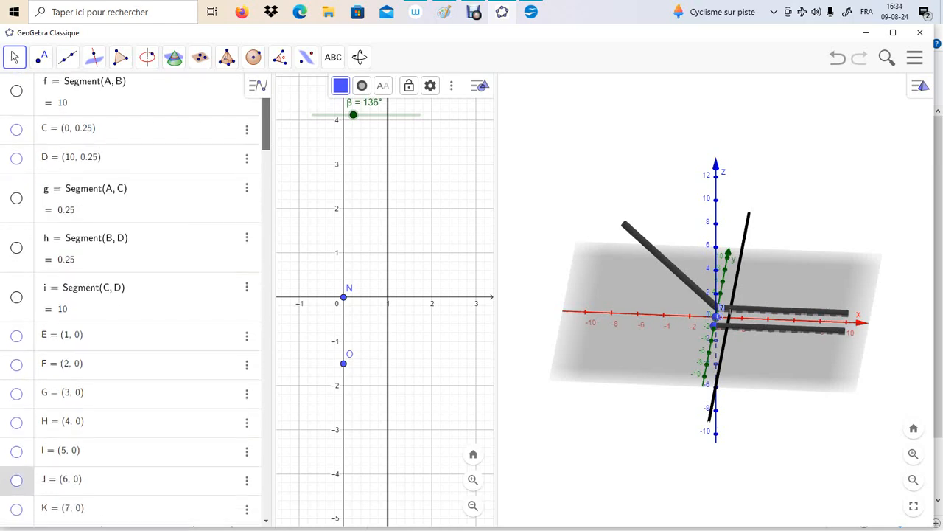
pyautogui.scroll(-6, 133, 302)
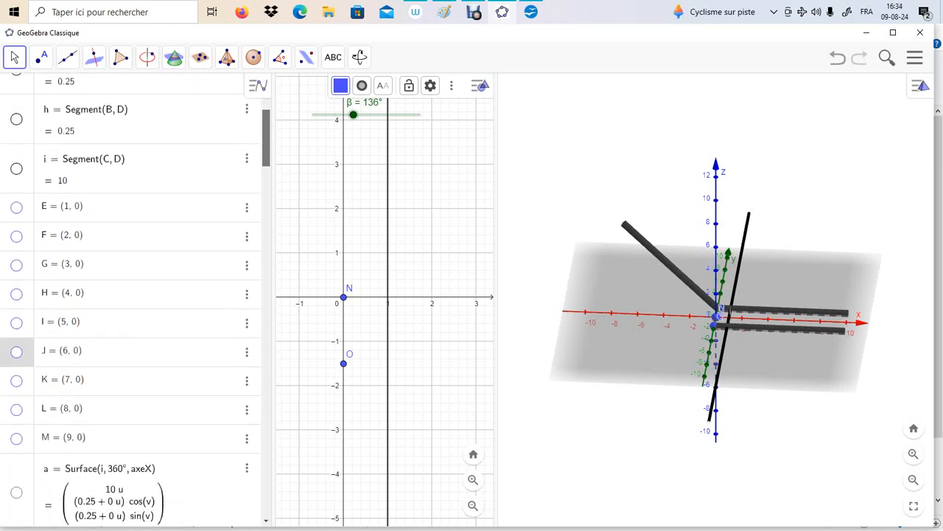
pyautogui.click(16, 208)
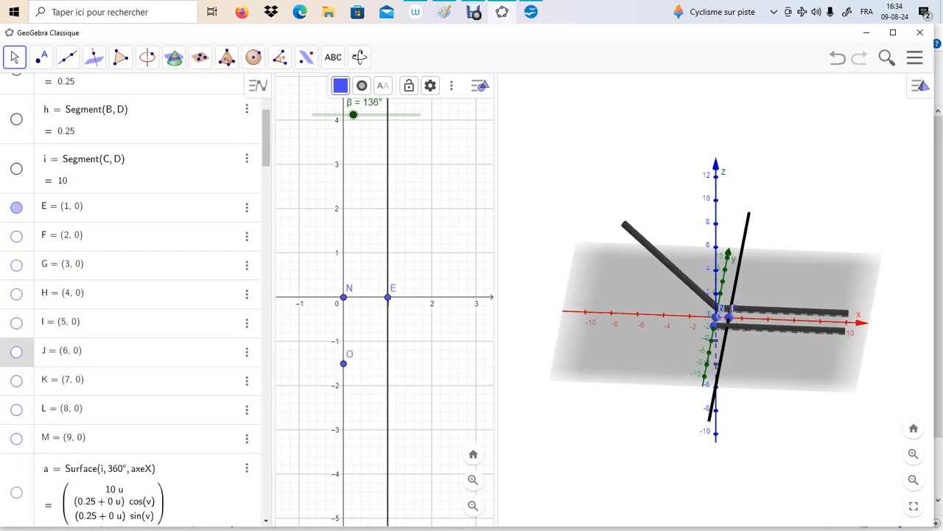
pyautogui.click(16, 235)
pyautogui.click(16, 264)
pyautogui.click(16, 293)
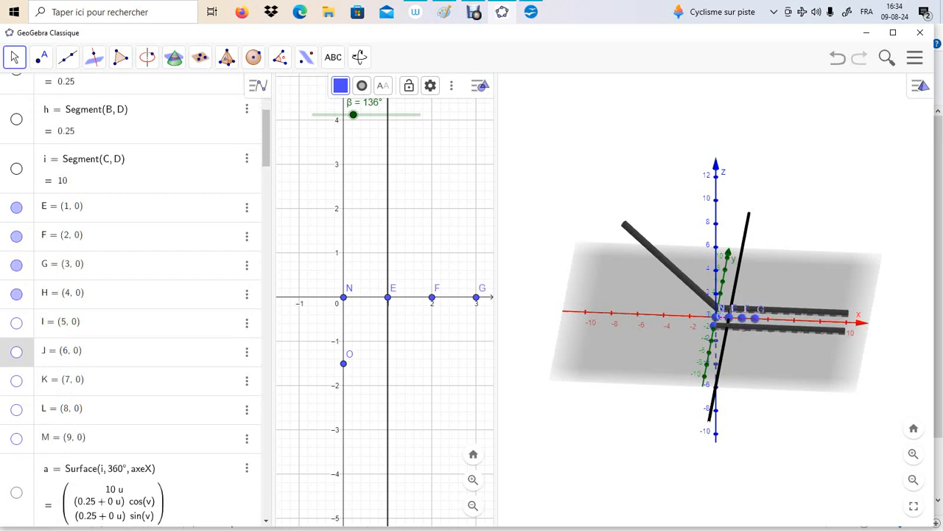
pyautogui.click(16, 323)
pyautogui.click(17, 351)
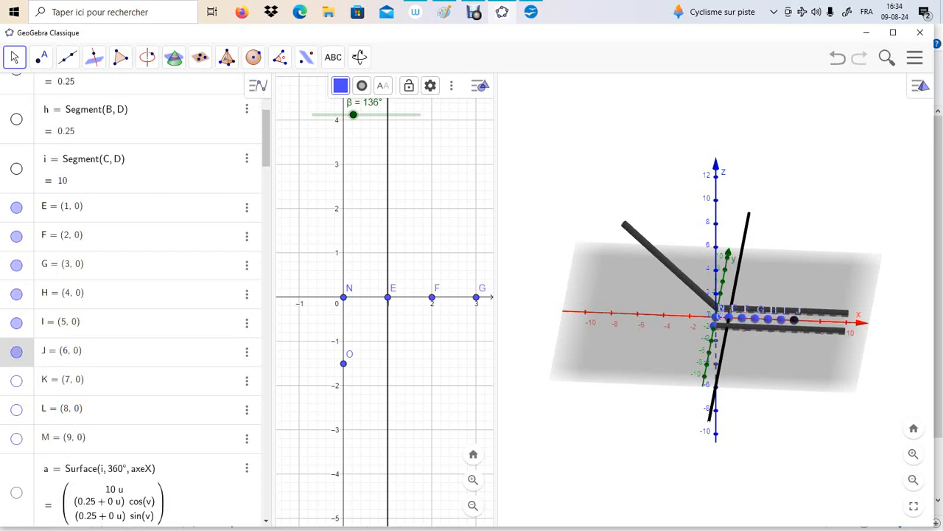
pyautogui.click(17, 381)
pyautogui.click(16, 409)
pyautogui.click(16, 438)
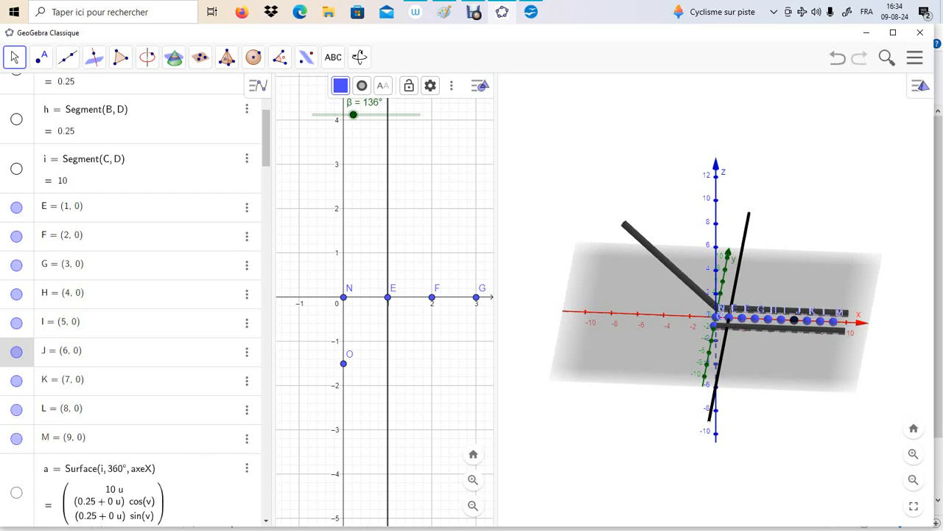
# Show the lines k, l, m, n, p, q, r and s, drawn through points F to M parallel to the y-axis.
pyautogui.scroll(-5, 133, 331)
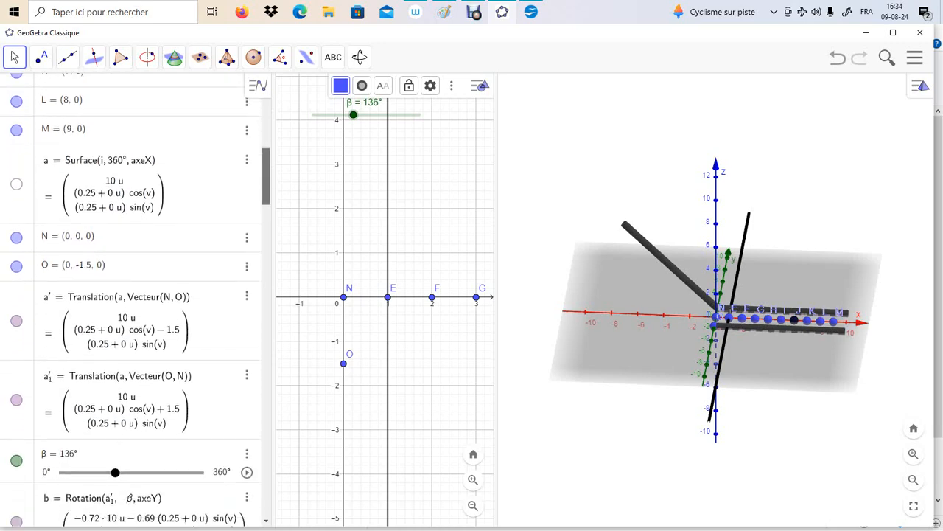
pyautogui.scroll(-5, 133, 331)
pyautogui.scroll(-1, 133, 295)
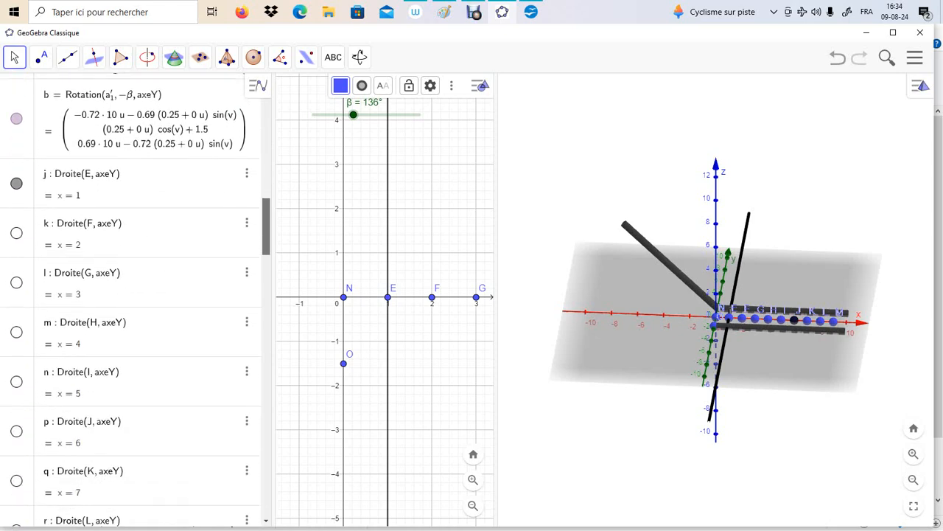
pyautogui.click(16, 233)
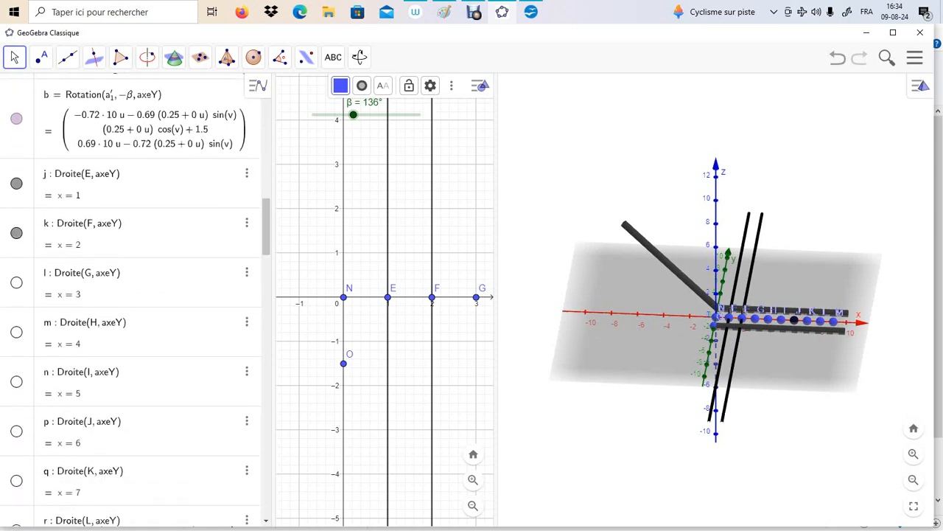
pyautogui.click(16, 282)
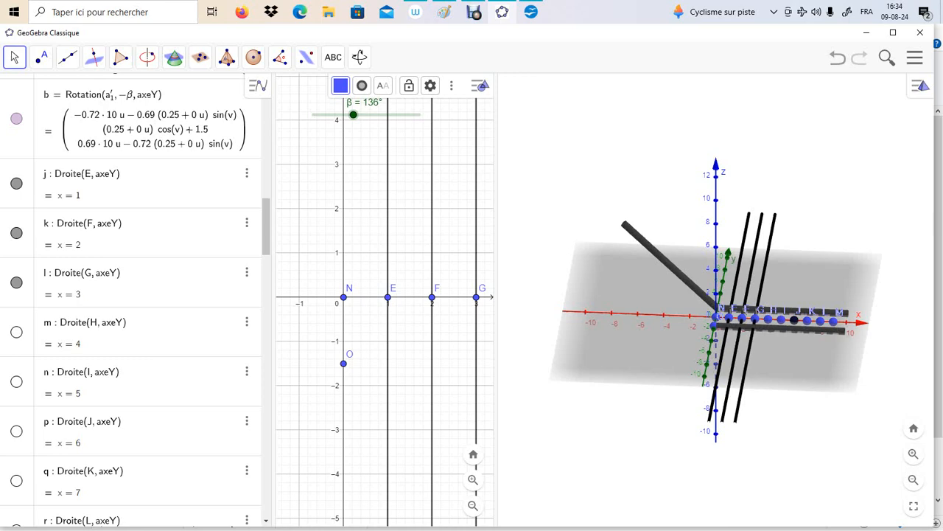
pyautogui.click(17, 332)
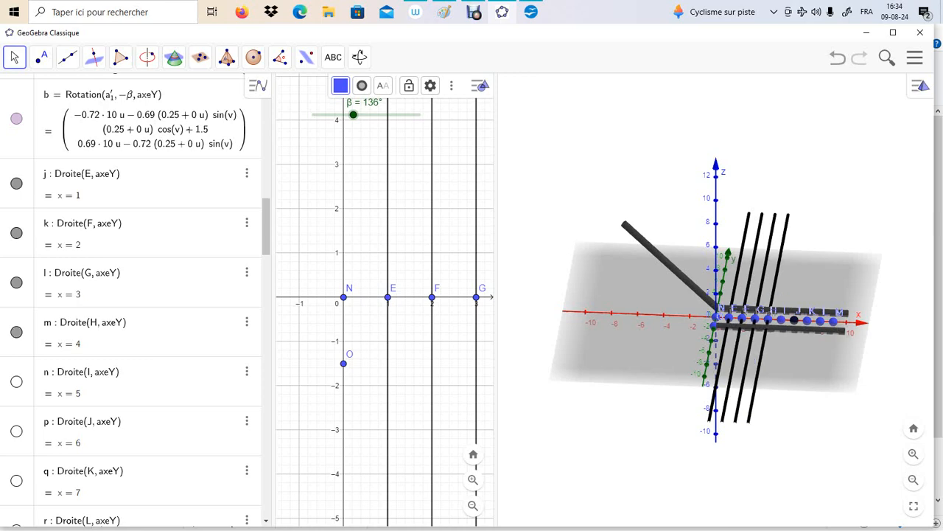
pyautogui.click(16, 381)
pyautogui.click(16, 431)
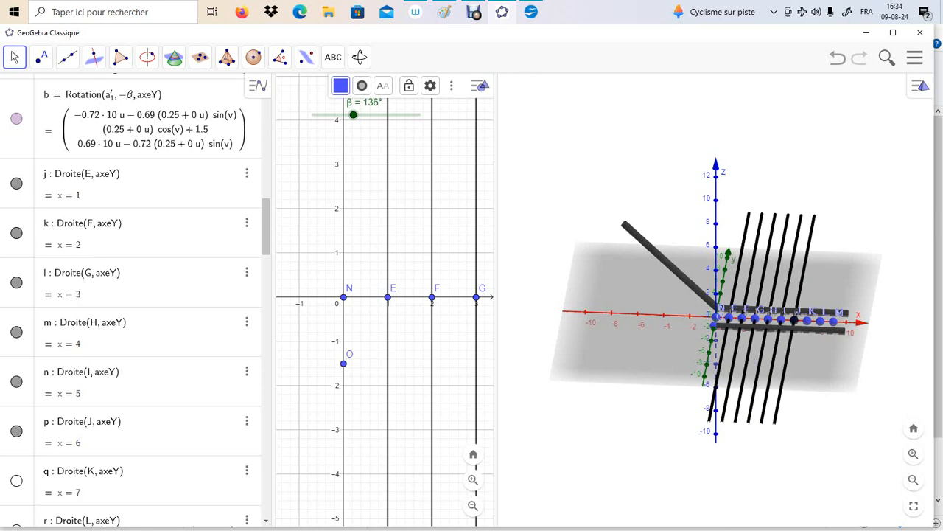
pyautogui.click(16, 480)
pyautogui.scroll(-4, 133, 302)
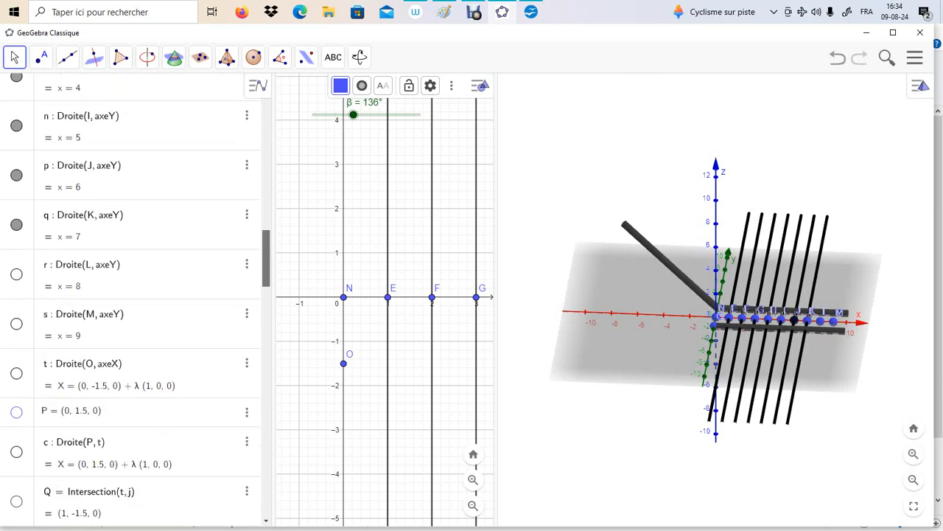
pyautogui.click(16, 255)
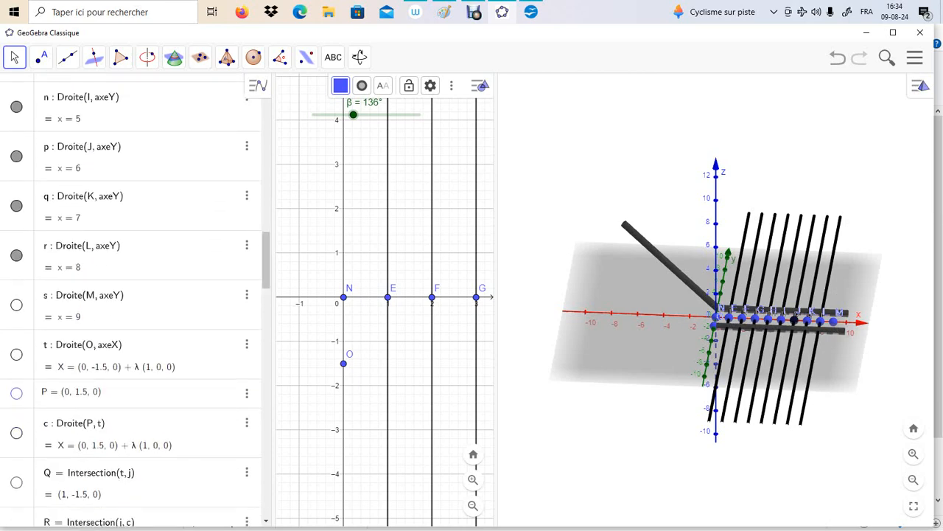
pyautogui.click(16, 304)
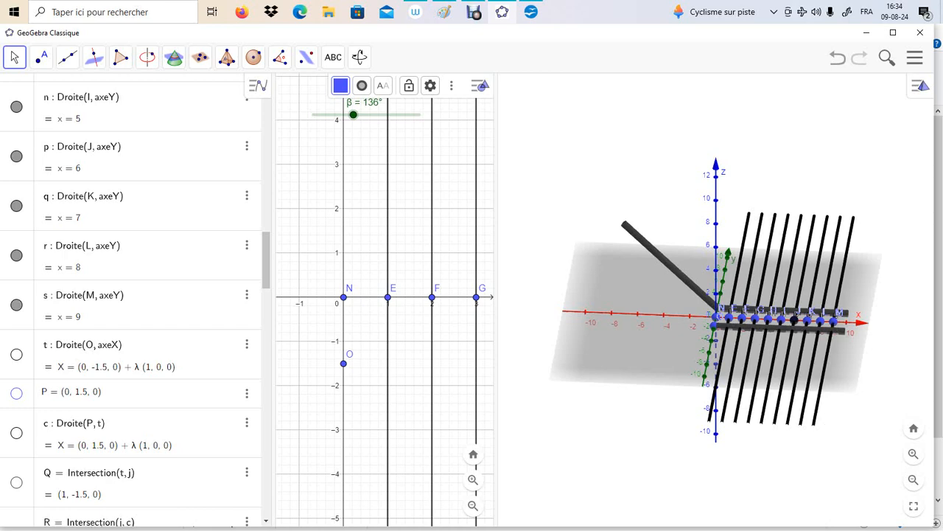
pyautogui.moveTo(796, 413); pyautogui.dragTo(763, 426)
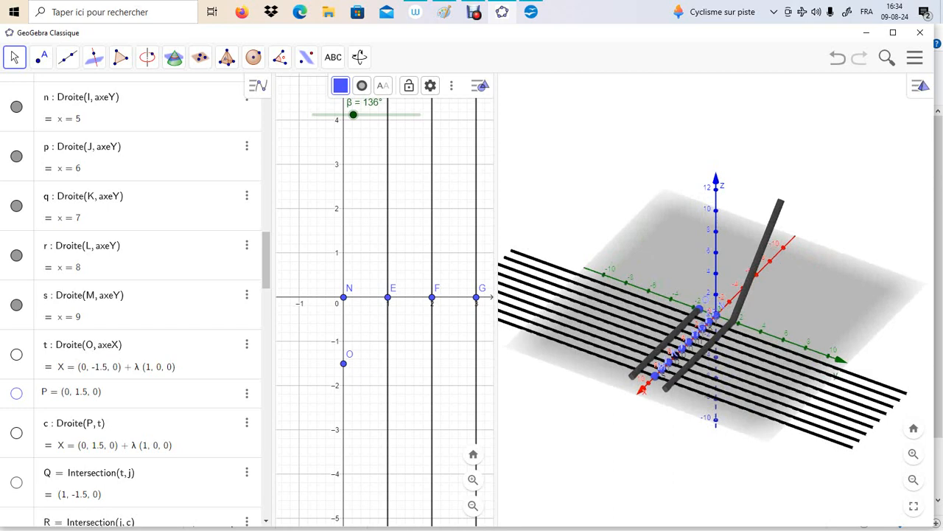
# Show line t, drawn through point O parallel to the x-axis.
pyautogui.click(16, 355)
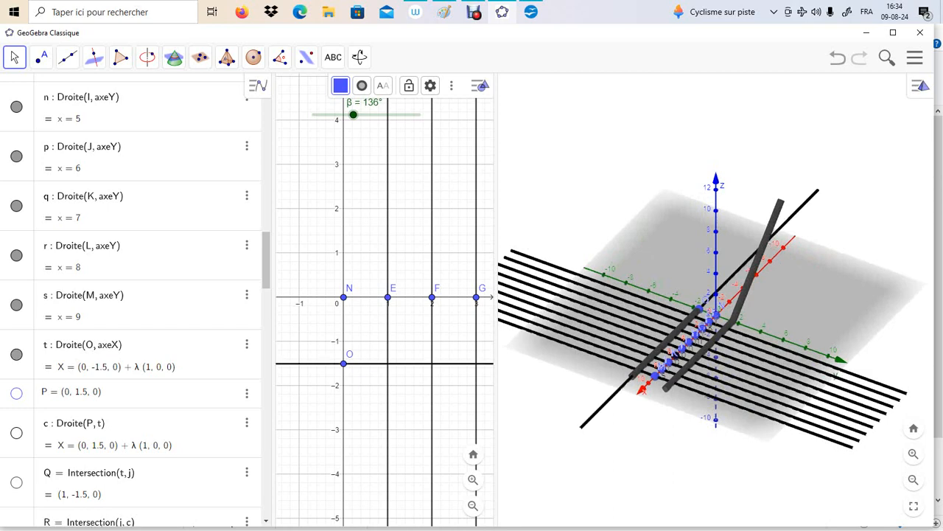
pyautogui.click(16, 355)
pyautogui.click(16, 355)
pyautogui.click(17, 354)
pyautogui.click(16, 354)
pyautogui.click(16, 355)
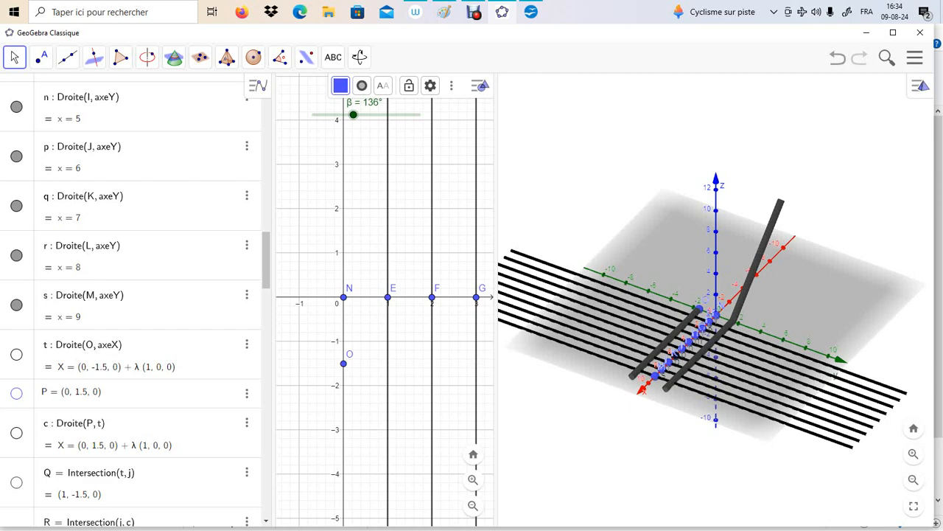
pyautogui.click(17, 355)
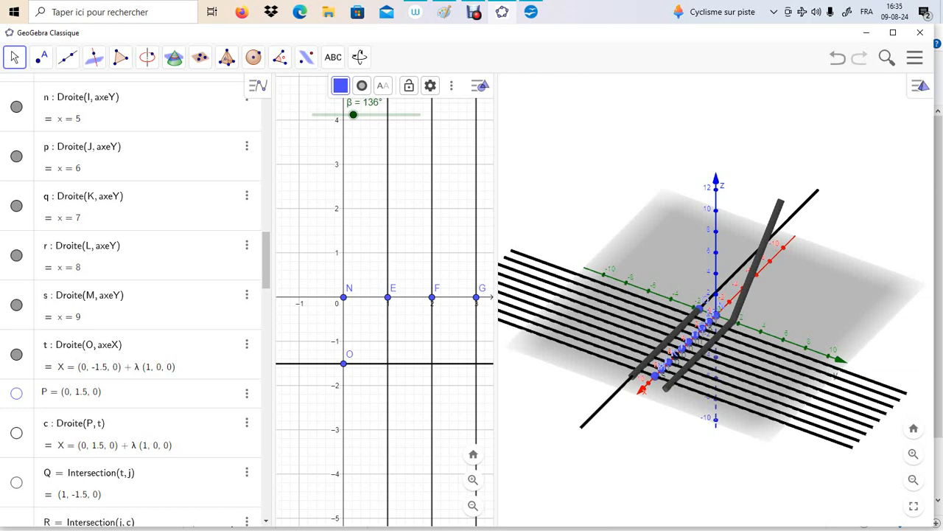
# Show point P at (0, 1.5, 0) and line c, drawn through P parallel to line t.
pyautogui.click(16, 392)
pyautogui.scroll(-5, 136, 302)
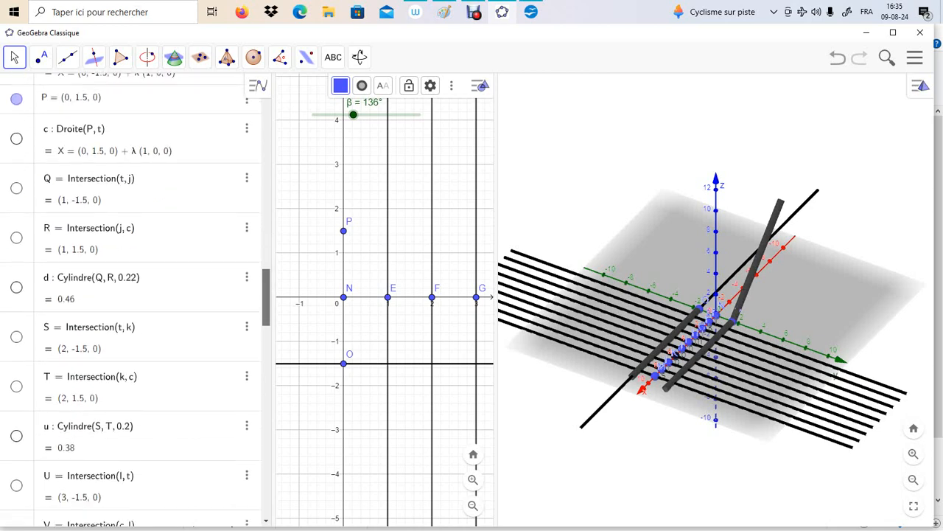
pyautogui.click(16, 138)
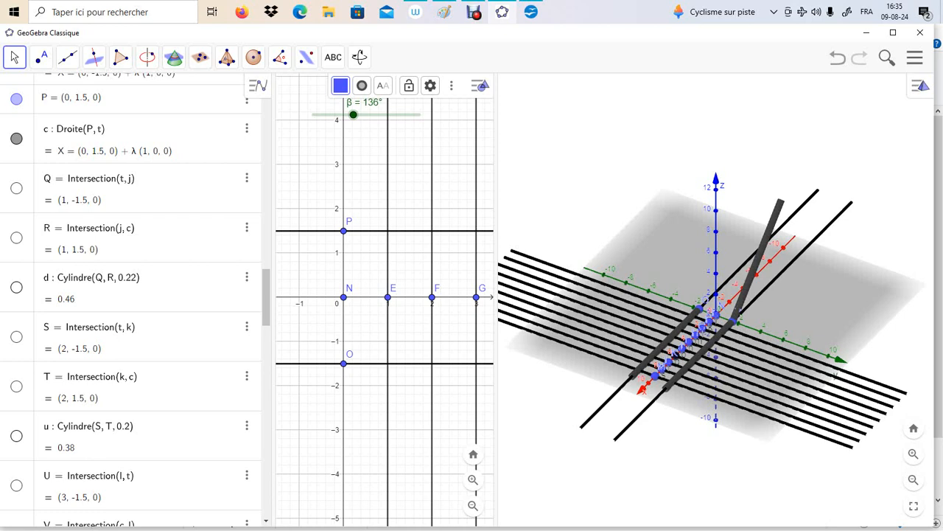
# Show Q and R, the intersections of line j with t and c, and cylinder d of radius 0.22 between them.
pyautogui.click(17, 188)
pyautogui.click(16, 237)
pyautogui.click(16, 287)
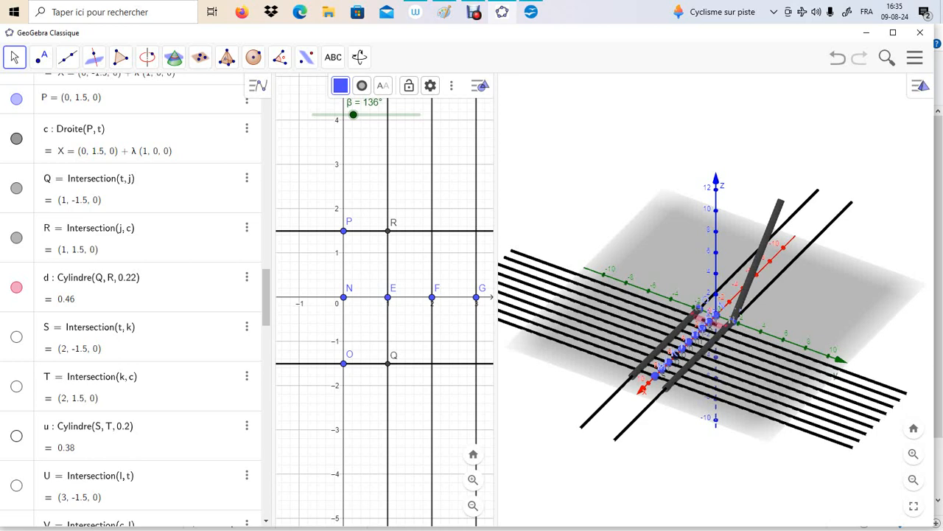
# Widen the 3D view over the whole 2D view area and enlarge the rails and cylinder d.
pyautogui.moveTo(781, 442); pyautogui.dragTo(738, 434)
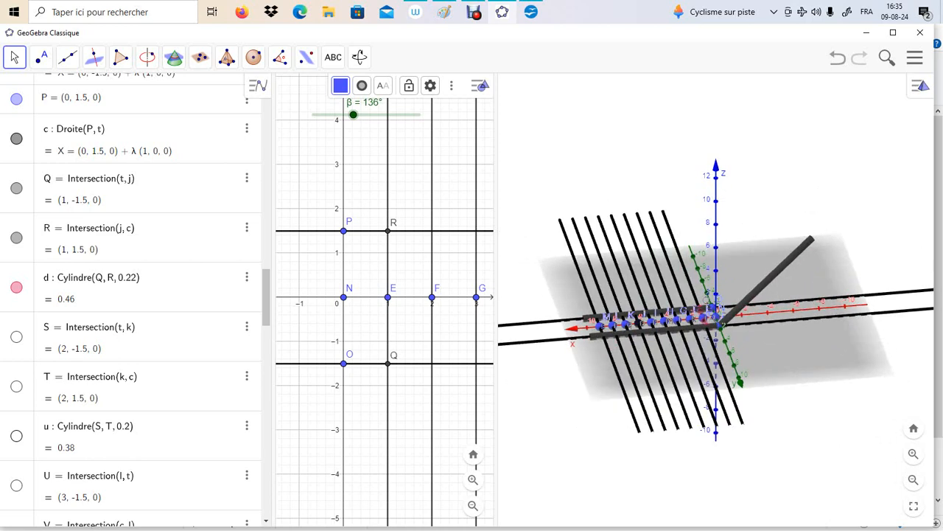
pyautogui.click(457, 325)
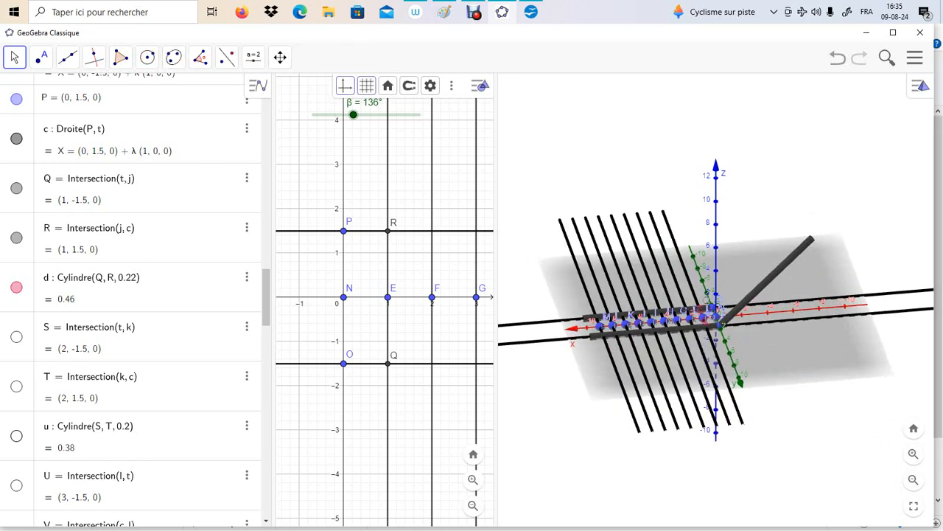
pyautogui.moveTo(496, 309); pyautogui.dragTo(279, 310)
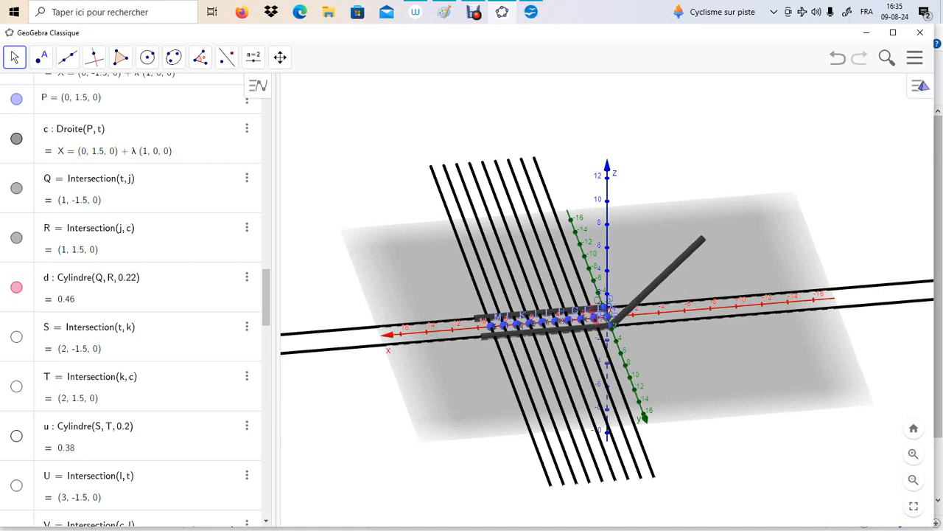
pyautogui.click(913, 454)
pyautogui.click(914, 453)
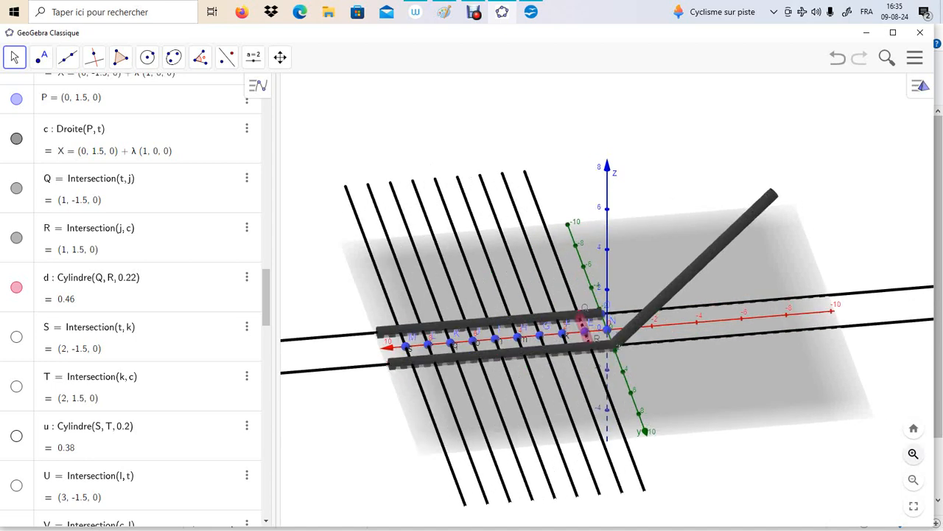
pyautogui.click(913, 454)
pyautogui.click(913, 453)
pyautogui.click(913, 454)
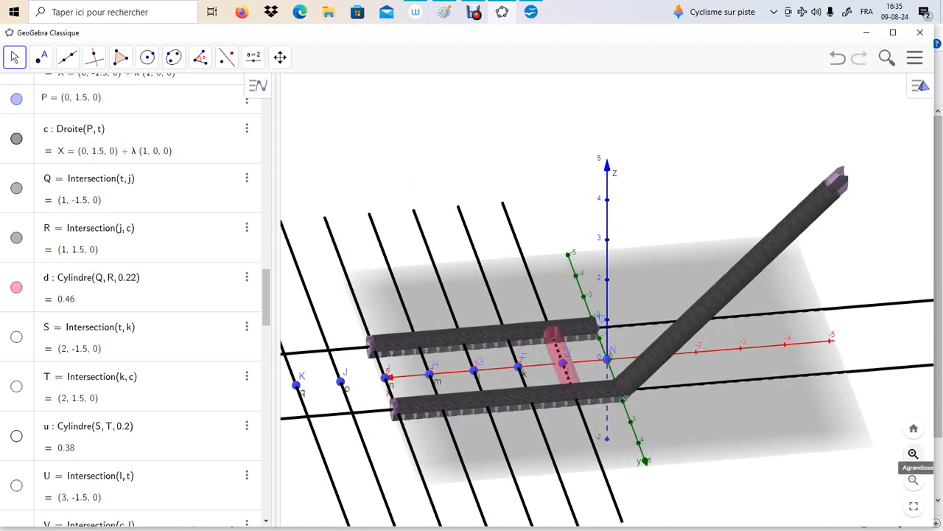
pyautogui.click(913, 453)
pyautogui.click(914, 453)
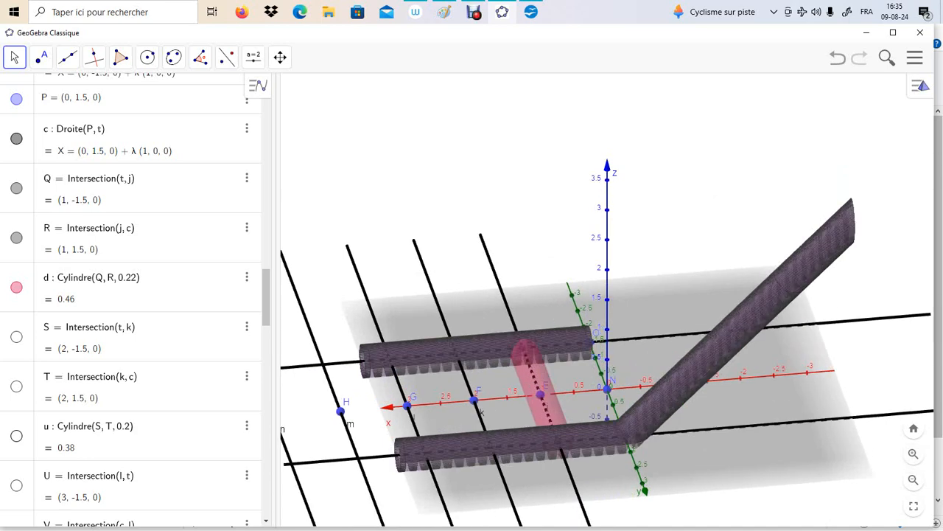
# Hide points Q and R and cylinder d.
pyautogui.click(16, 188)
pyautogui.click(16, 238)
pyautogui.click(16, 287)
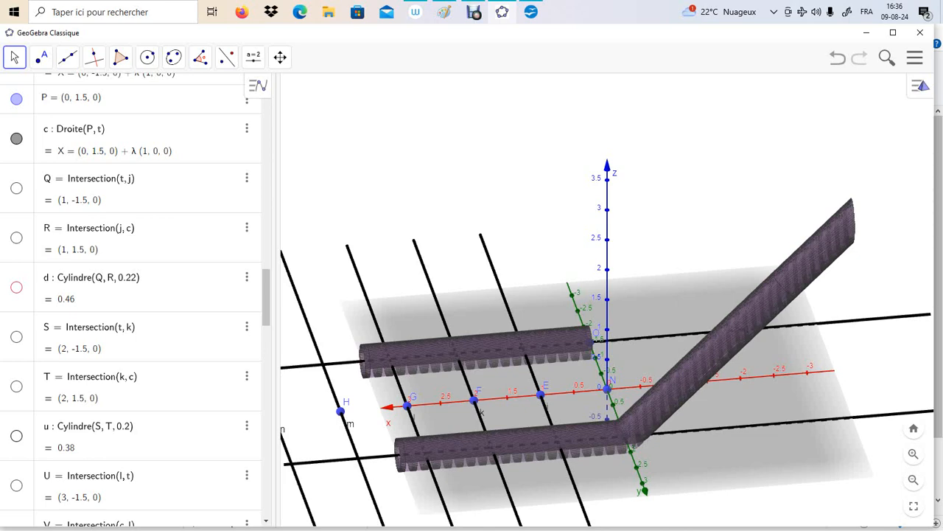
# Show points Q and R and cylinder d between the two rails again.
pyautogui.click(16, 188)
pyautogui.scroll(5, 130, 295)
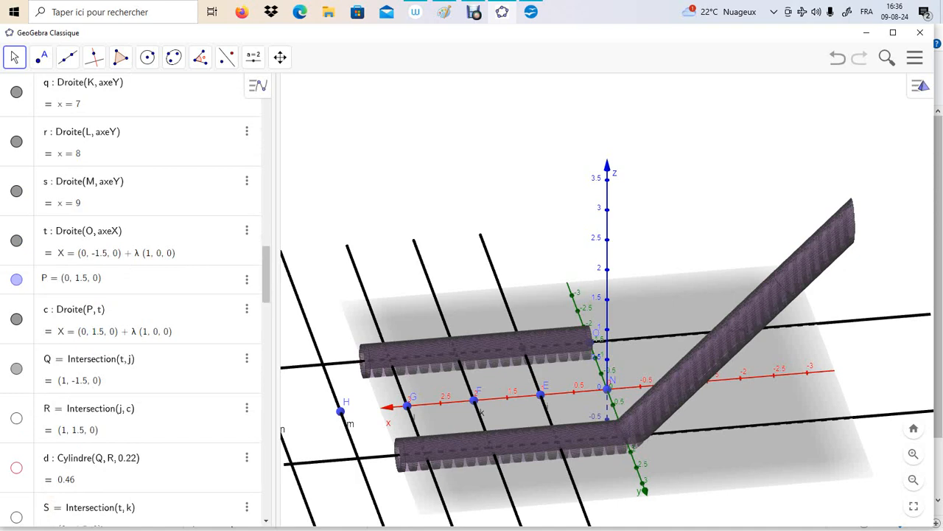
pyautogui.click(16, 418)
pyautogui.click(17, 467)
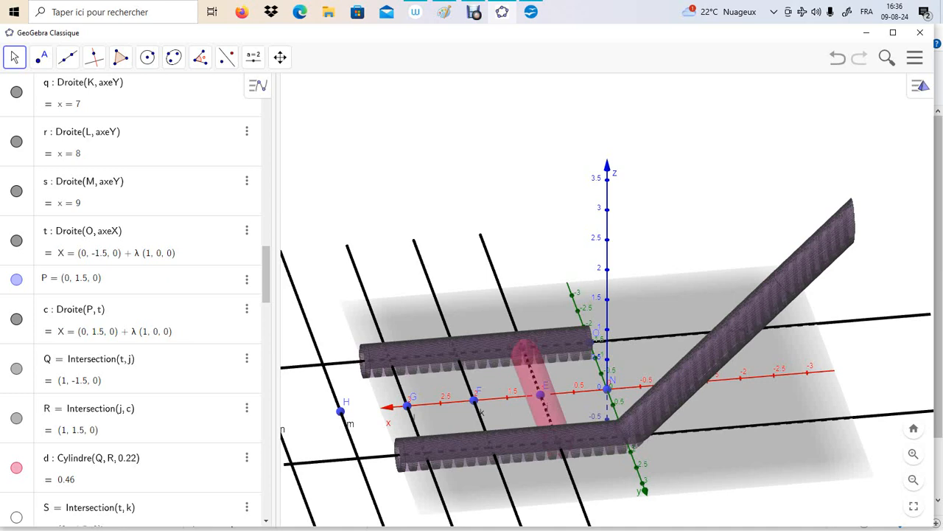
# Show S and T, the intersections of line k with t and c, and cylinder u of radius 0.2 between them.
pyautogui.scroll(-5, 132, 294)
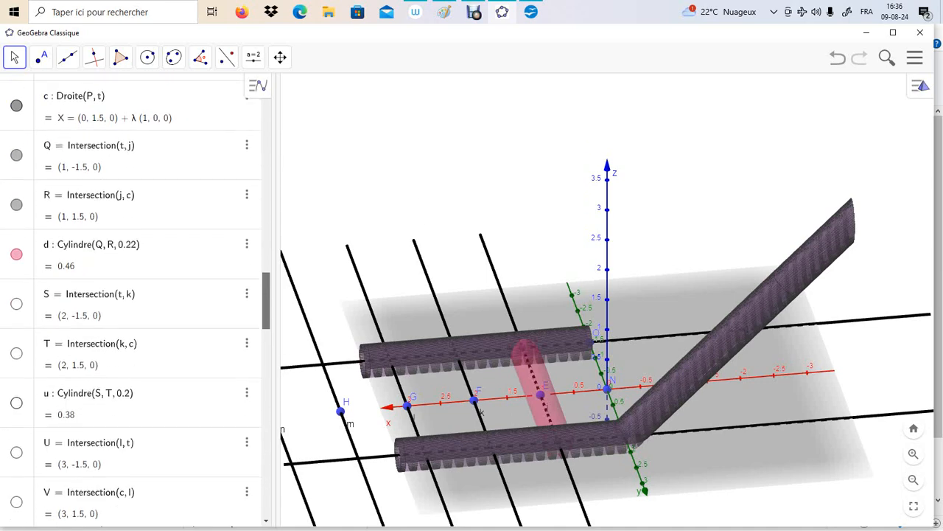
pyautogui.click(16, 256)
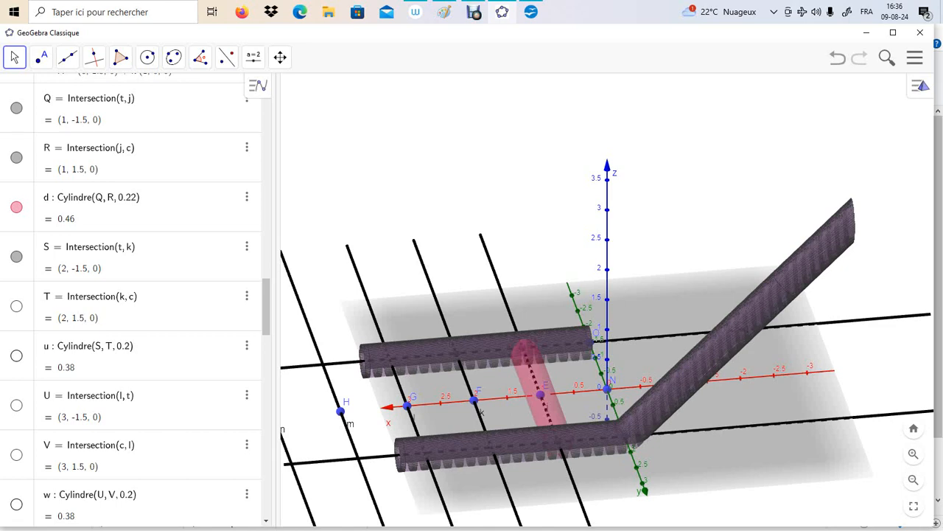
pyautogui.click(16, 306)
pyautogui.click(16, 355)
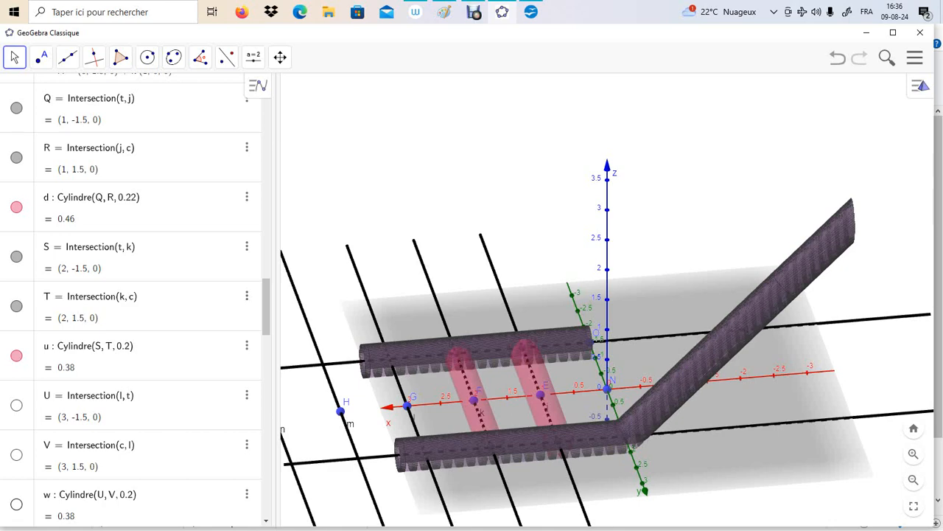
# Show U and V, the intersections of line l with t and c, and cylinder w of radius 0.2 between them.
pyautogui.scroll(-3, 132, 295)
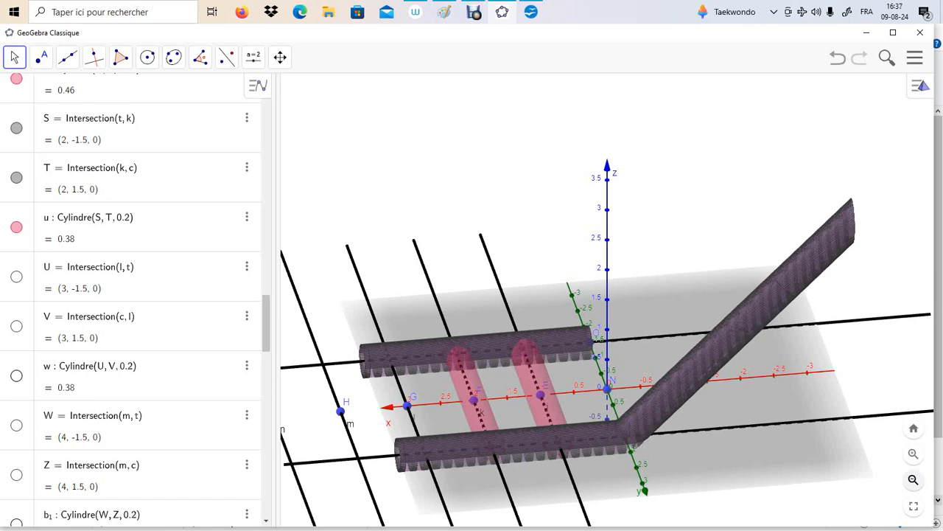
pyautogui.click(913, 479)
pyautogui.click(913, 479)
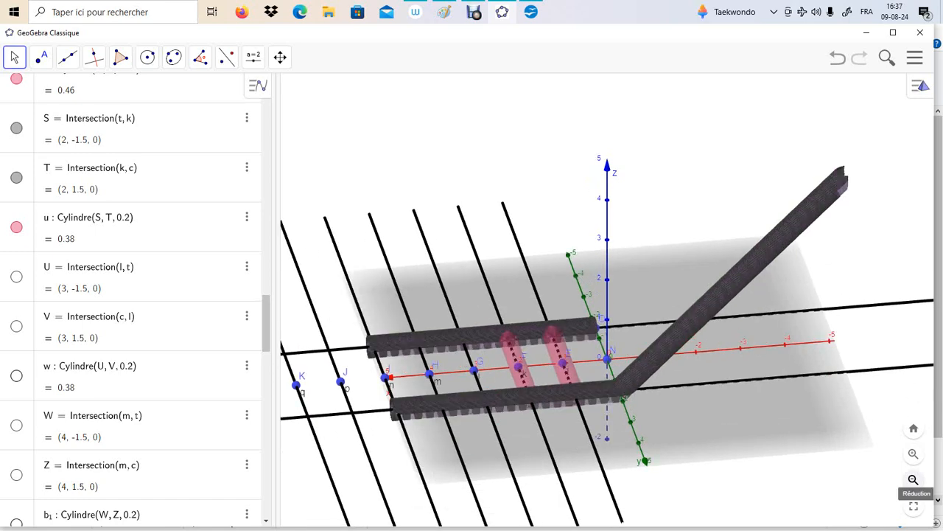
pyautogui.click(913, 479)
pyautogui.click(914, 479)
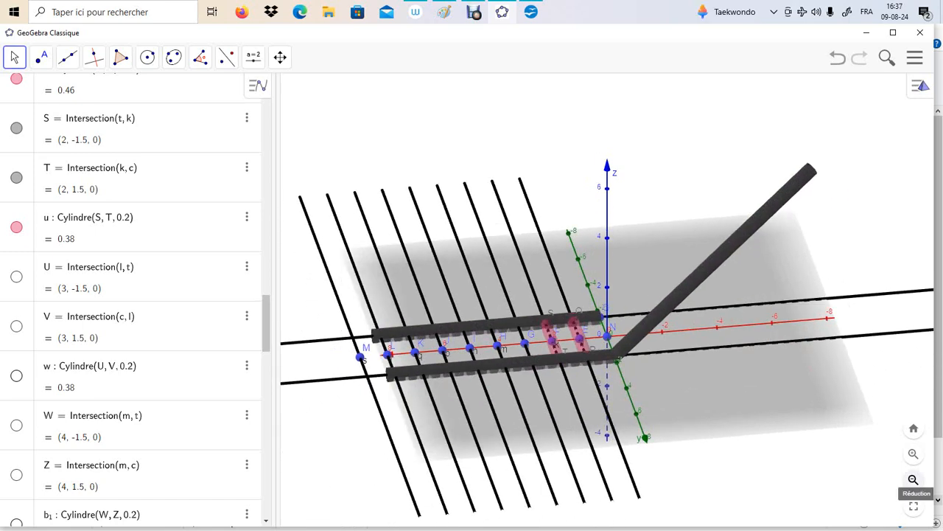
pyautogui.click(913, 479)
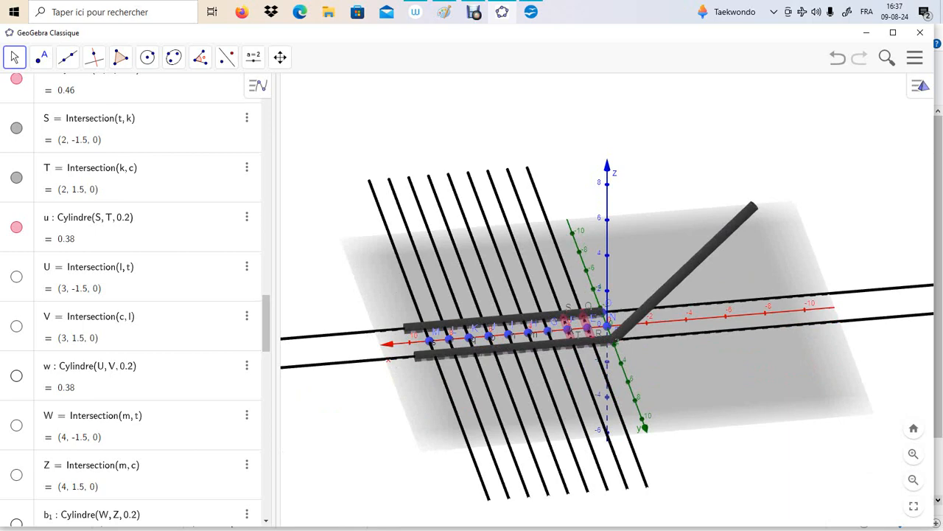
pyautogui.click(17, 276)
pyautogui.click(16, 325)
pyautogui.click(16, 375)
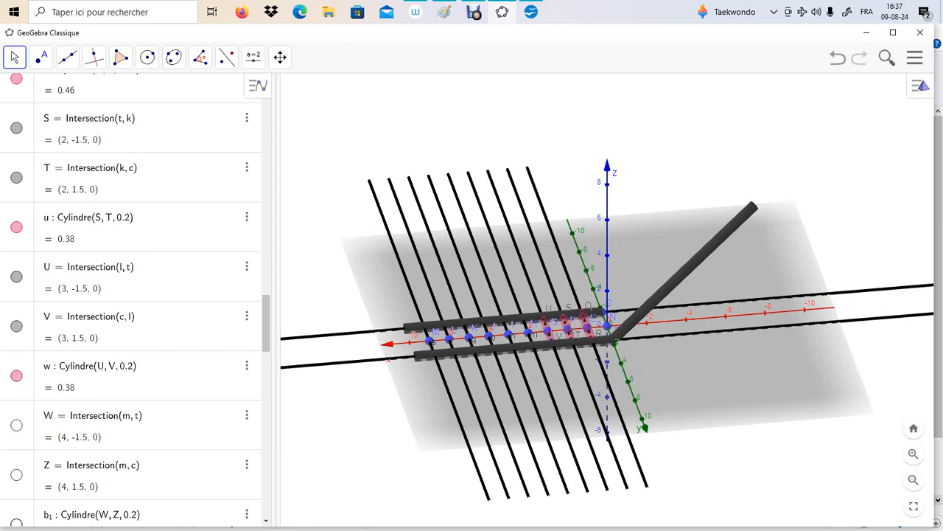
# Show W and Z, the intersections of line m with t and c, and cylinder b₁ of radius 0.2 between them.
pyautogui.click(16, 424)
pyautogui.click(16, 474)
pyautogui.click(17, 522)
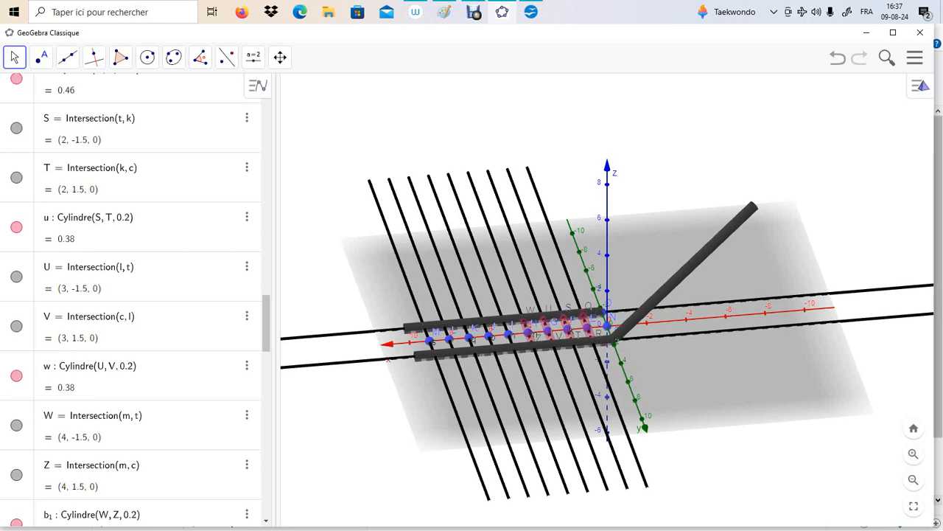
pyautogui.click(867, 32)
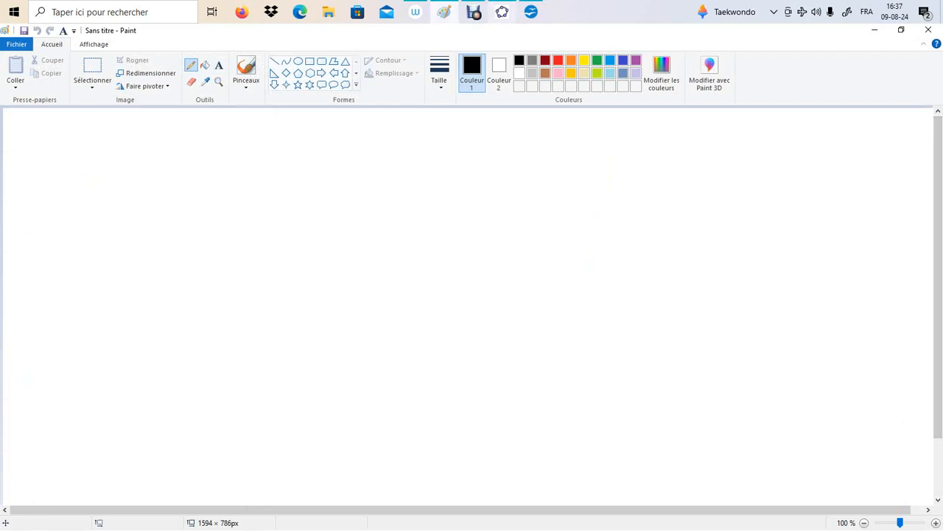
pyautogui.click(502, 12)
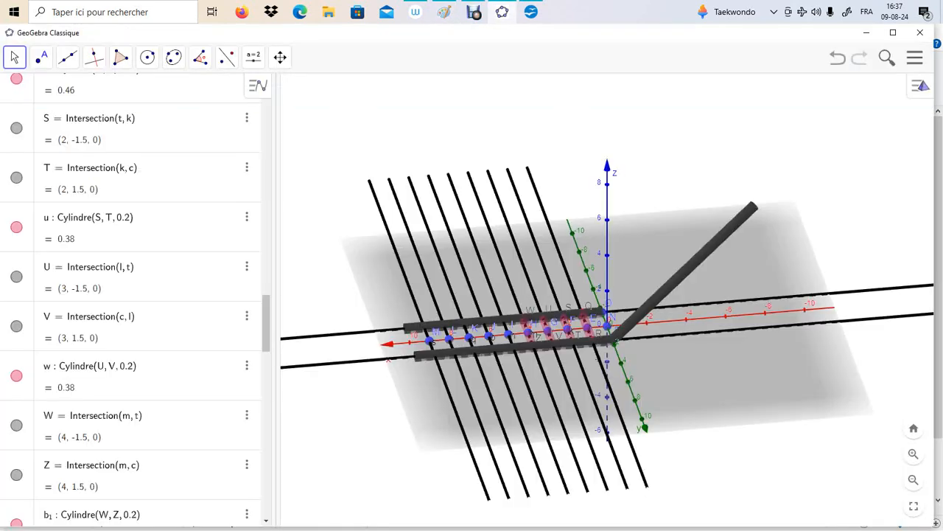
# Show A₁ and B₁, the intersections of line n with t and c, and cylinder l₁ of radius 0.2 between them.
pyautogui.scroll(-5, 135, 295)
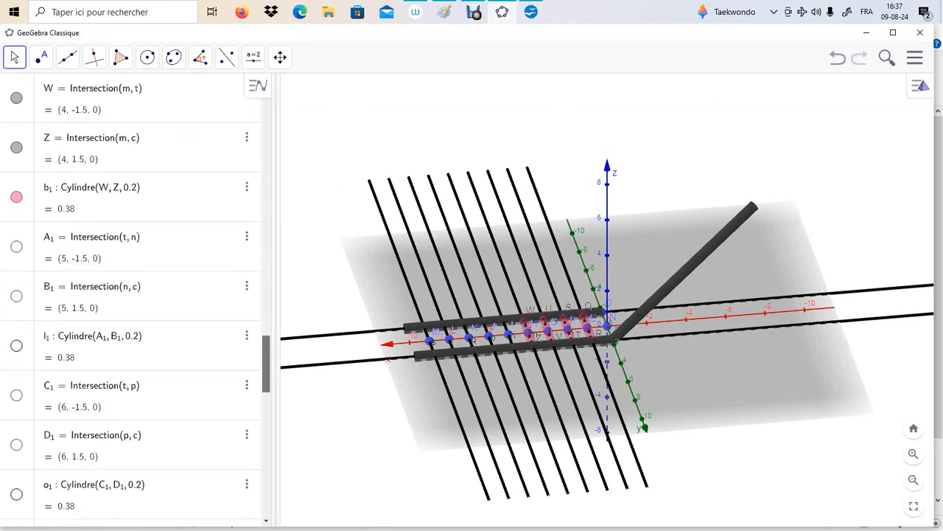
pyautogui.click(16, 246)
pyautogui.click(17, 295)
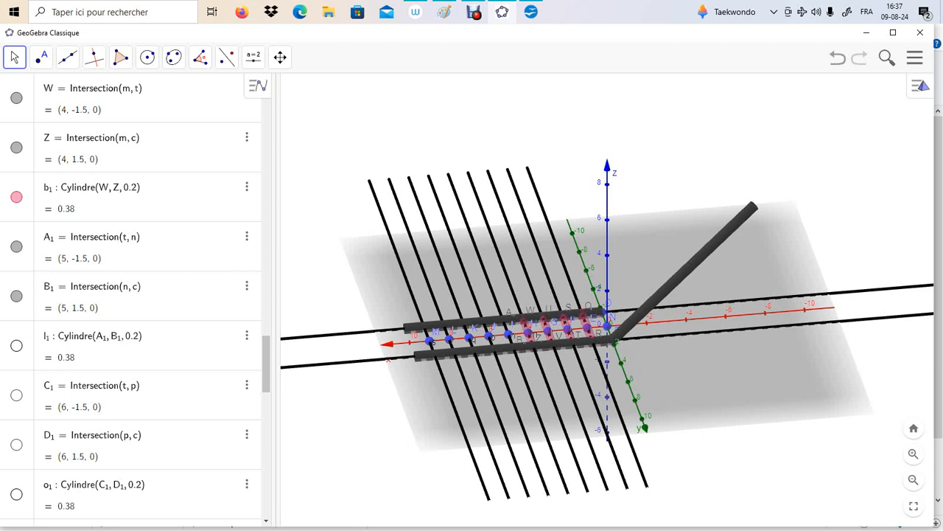
pyautogui.click(16, 345)
# Show C₁ and D₁, the intersections of line p with t and c, and cylinder o₁ of radius 0.2 between them.
pyautogui.click(16, 395)
pyautogui.click(16, 444)
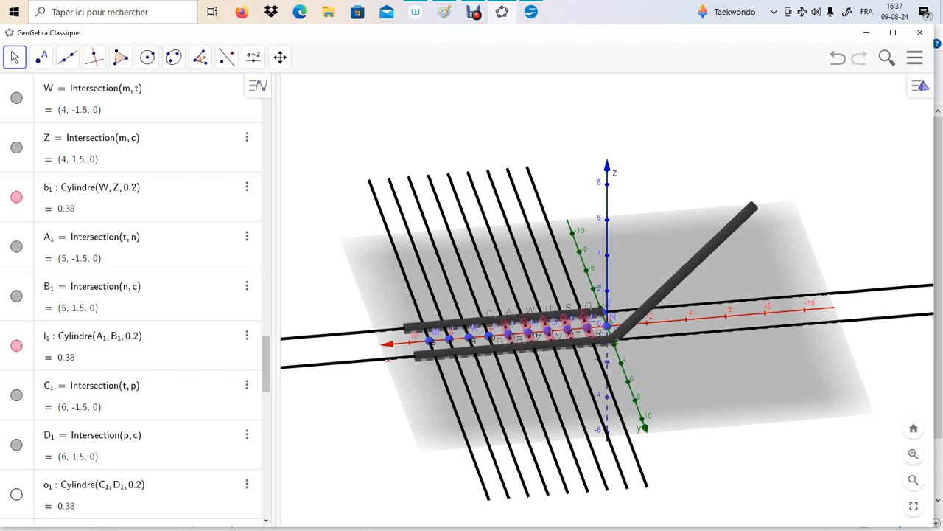
pyautogui.click(16, 494)
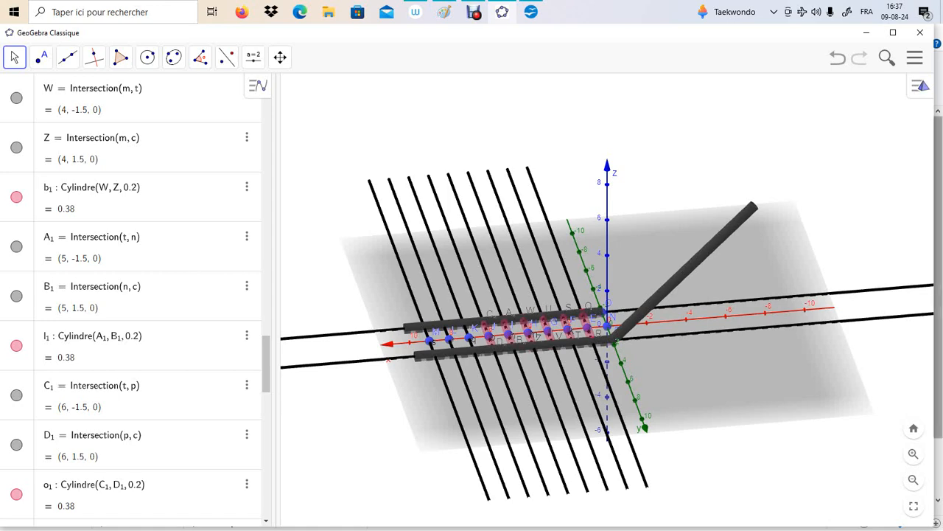
pyautogui.moveTo(939, 221); pyautogui.dragTo(938, 227)
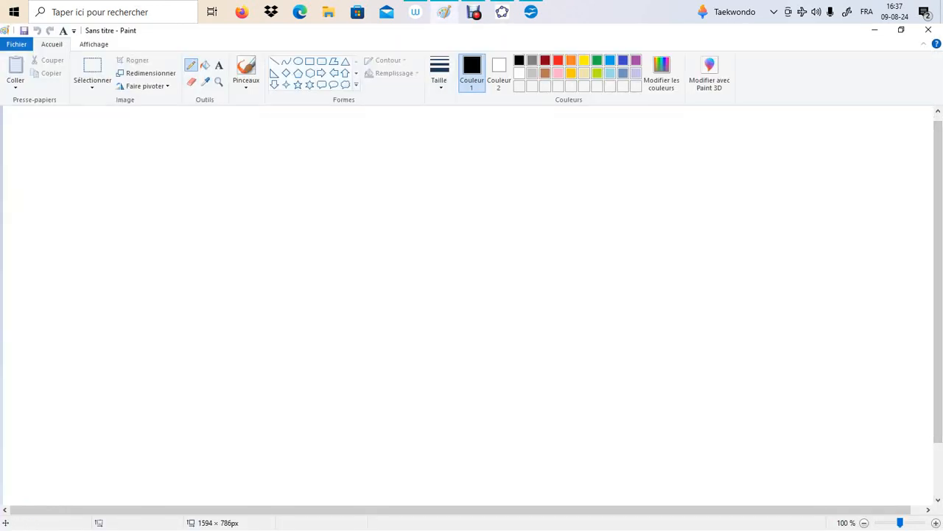
pyautogui.click(502, 12)
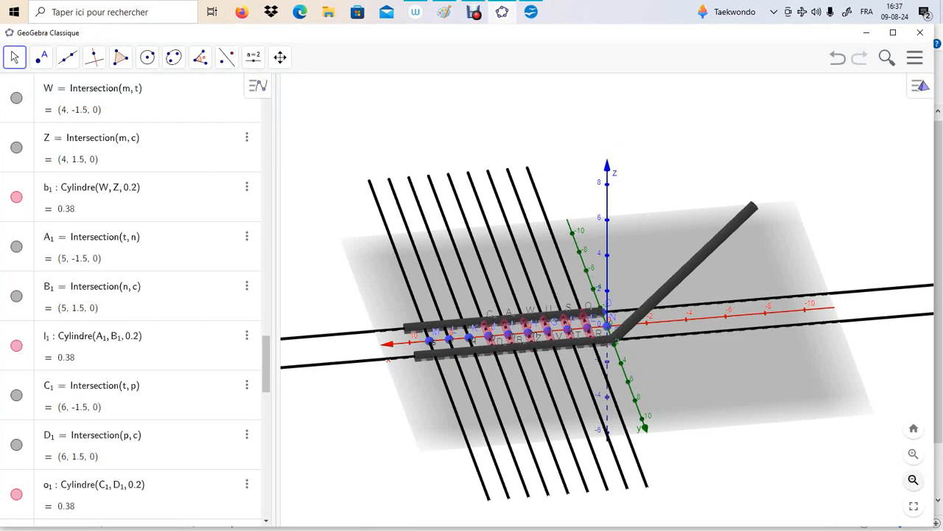
pyautogui.click(913, 479)
pyautogui.click(913, 479)
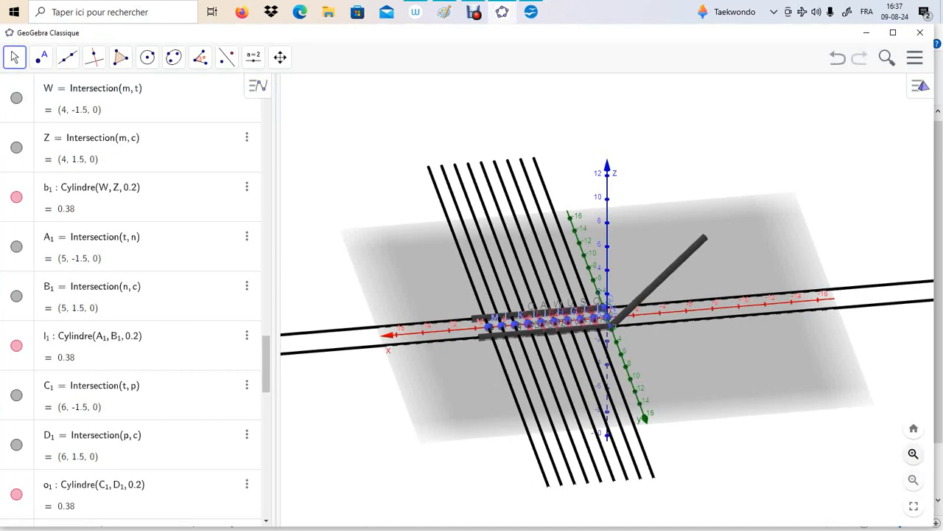
pyautogui.click(913, 454)
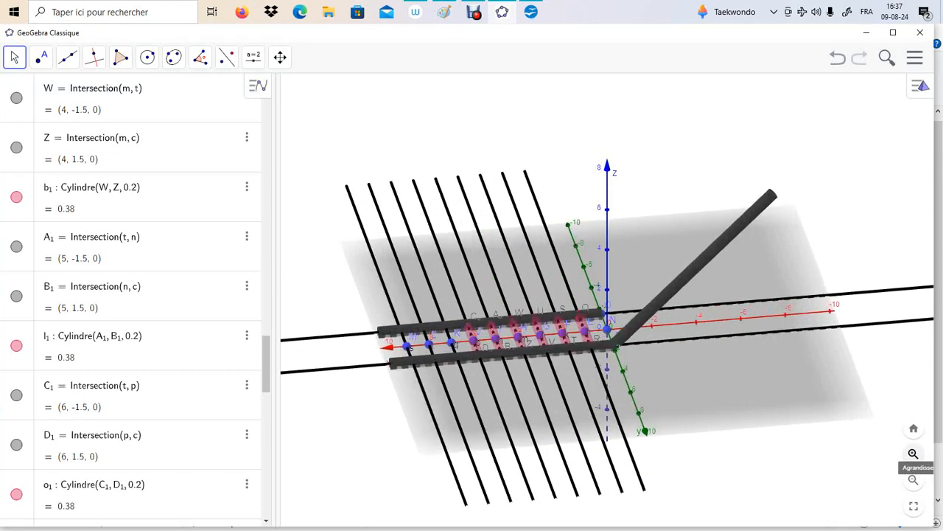
pyautogui.click(913, 453)
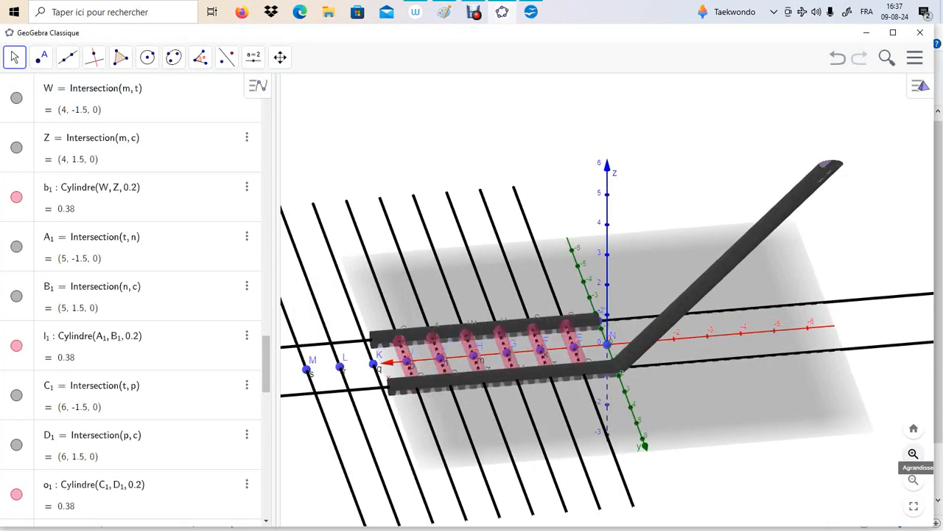
# Show E₁, F₁, G₁ and H₁, the intersections of lines q and r with lines t and c.
pyautogui.click(914, 453)
pyautogui.click(913, 453)
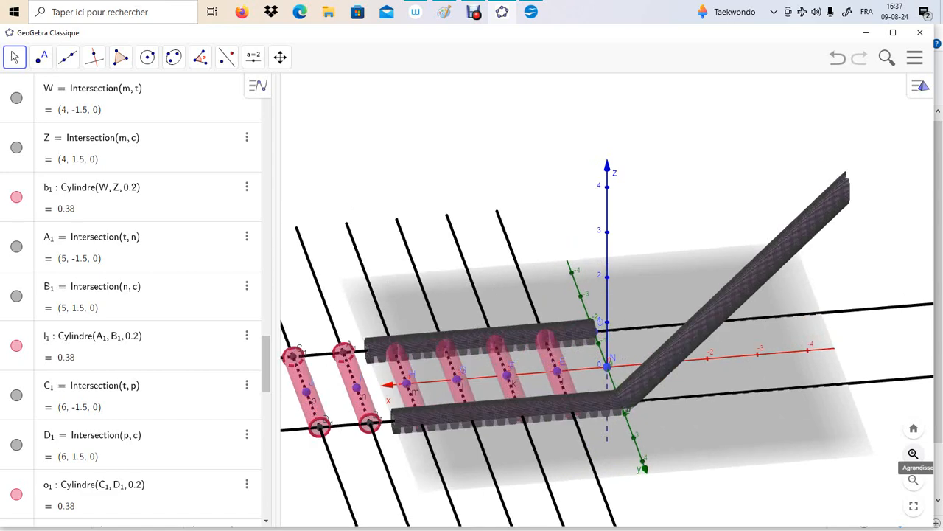
pyautogui.click(280, 57)
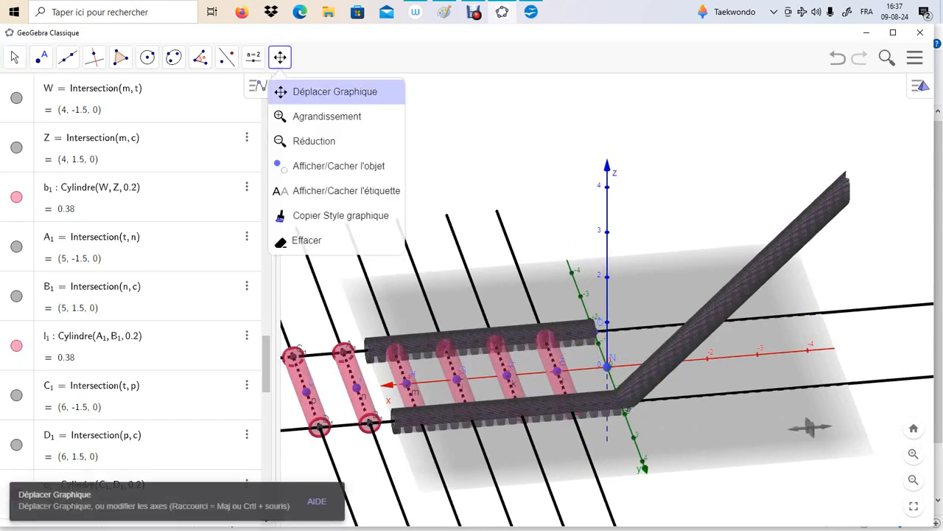
pyautogui.click(810, 426)
pyautogui.moveTo(347, 110); pyautogui.dragTo(632, 123)
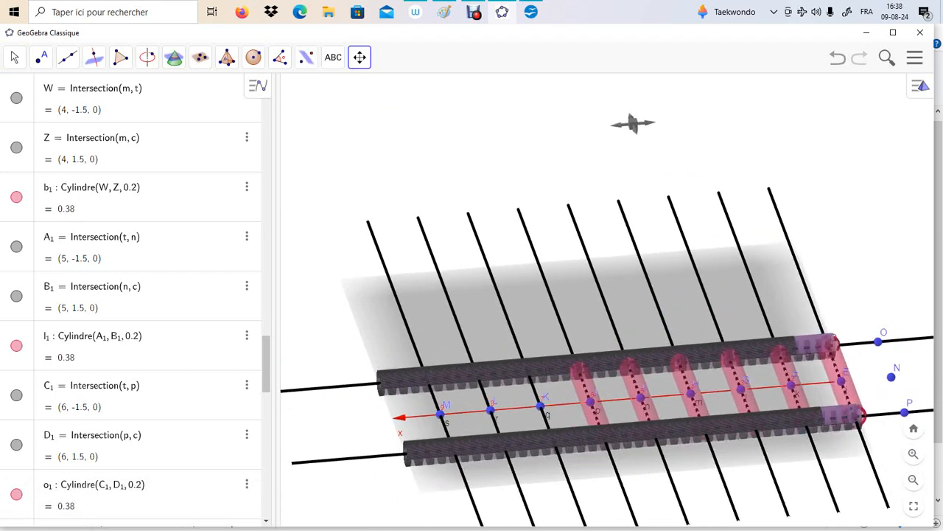
pyautogui.moveTo(266, 364); pyautogui.dragTo(266, 415)
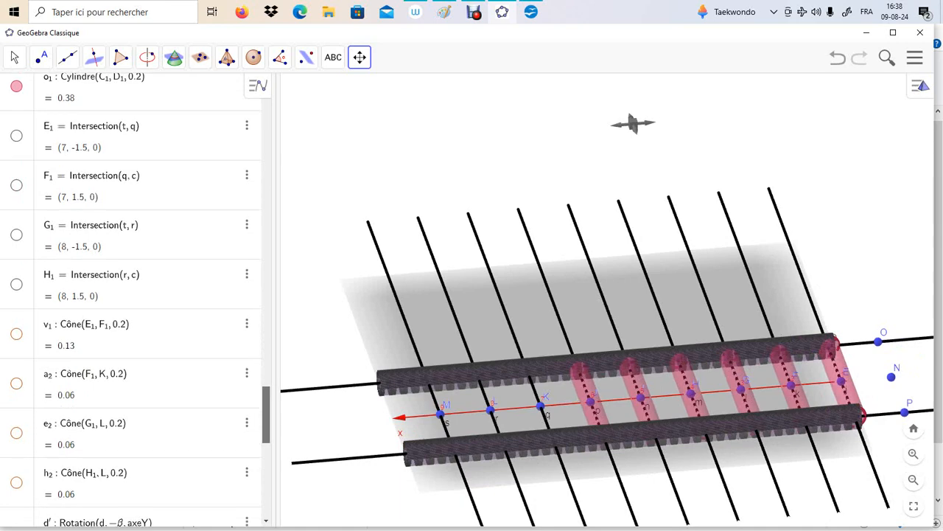
pyautogui.click(17, 136)
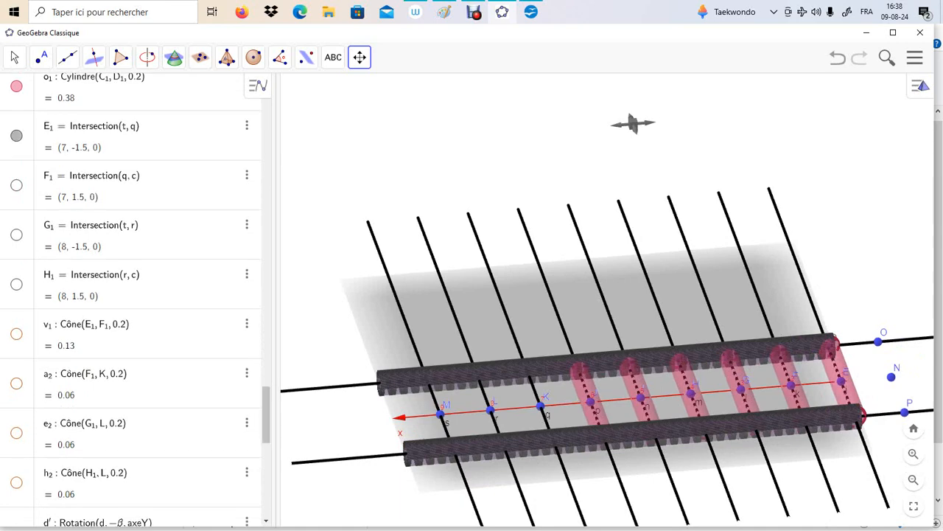
pyautogui.click(17, 185)
pyautogui.click(16, 235)
pyautogui.click(16, 284)
# Show the radius 0.2 cones v₁ from E₁ to F₁, a₂ from F₁ to K, e₂ from G₁ to L and h₂ from H₁ to L.
pyautogui.click(16, 333)
pyautogui.click(16, 382)
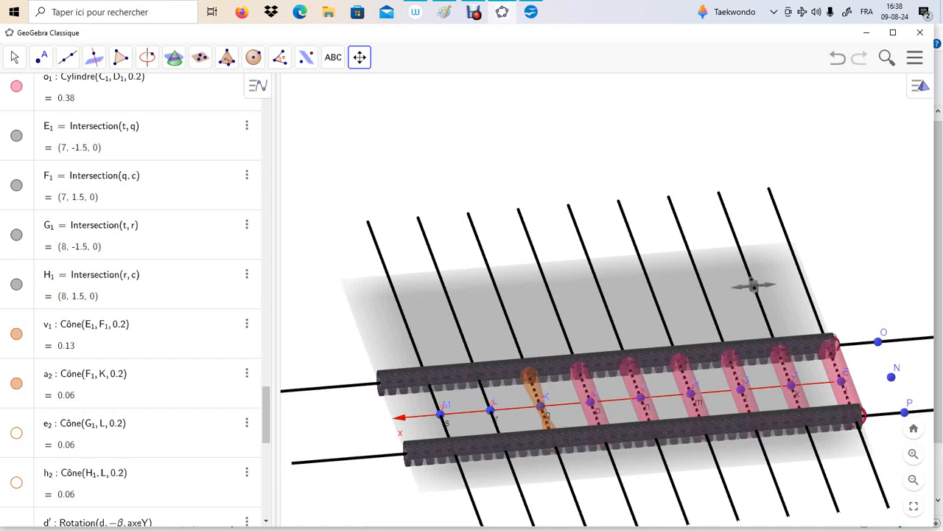
pyautogui.click(360, 57)
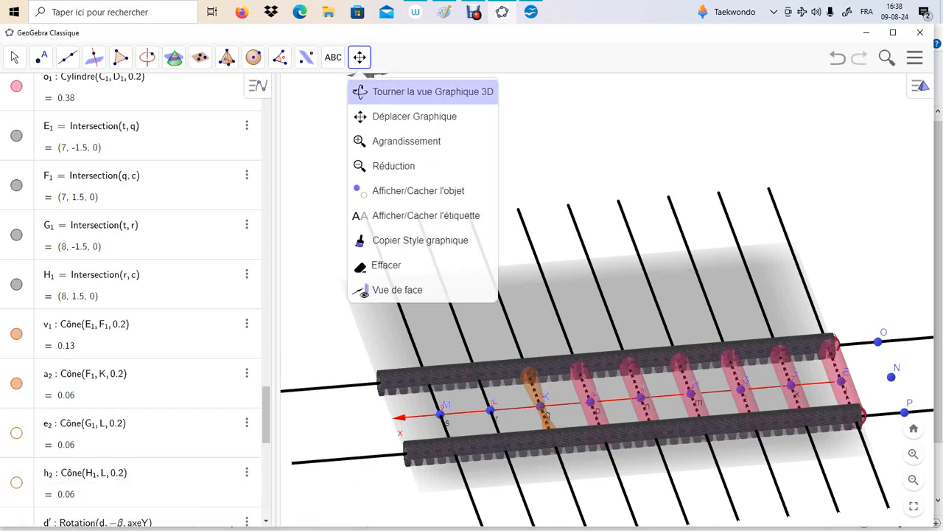
pyautogui.click(417, 91)
pyautogui.moveTo(575, 236); pyautogui.dragTo(557, 263)
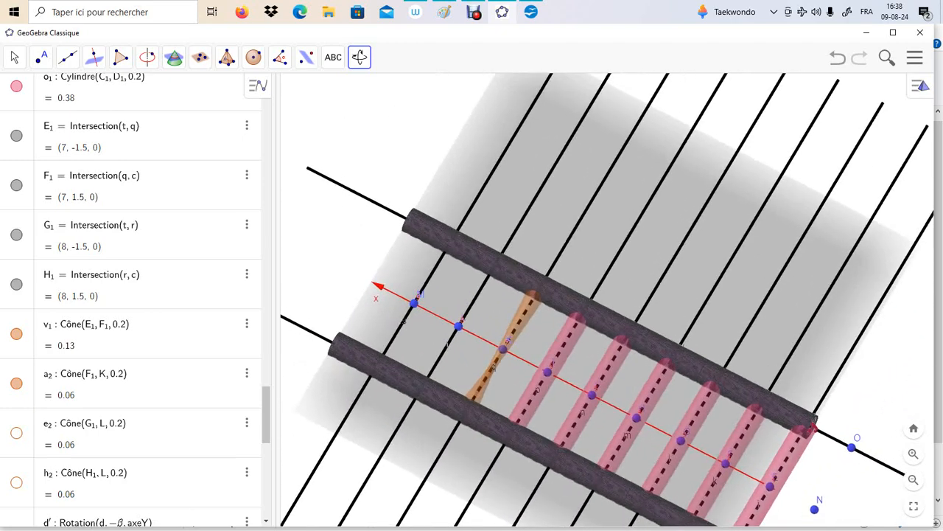
pyautogui.click(16, 433)
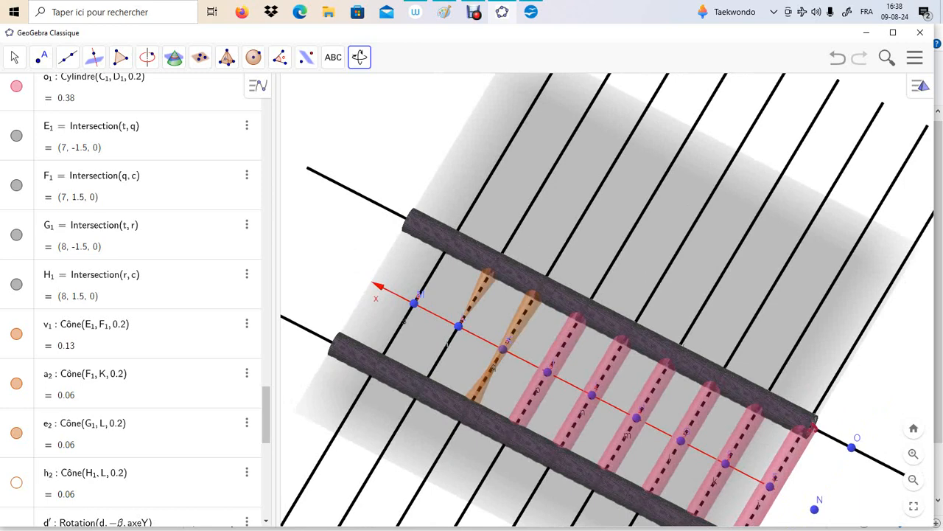
pyautogui.scroll(-3, 132, 295)
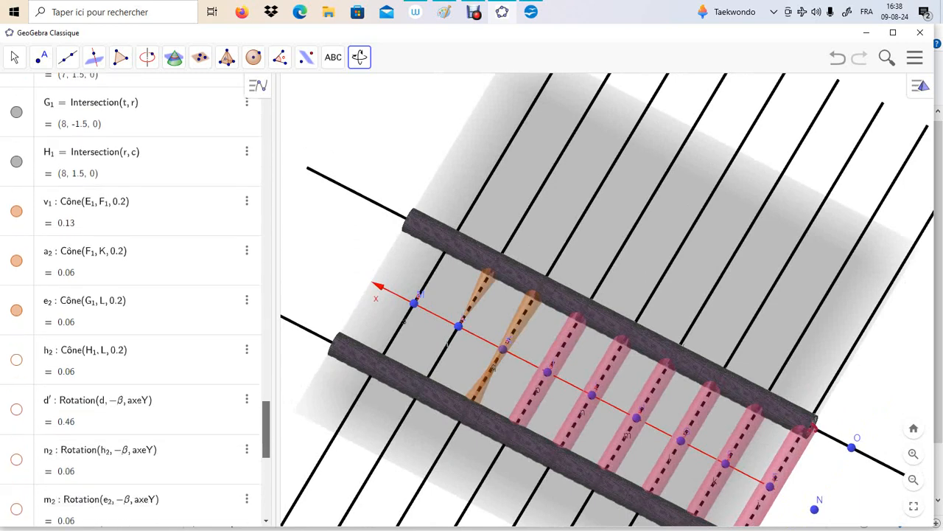
pyautogui.click(17, 359)
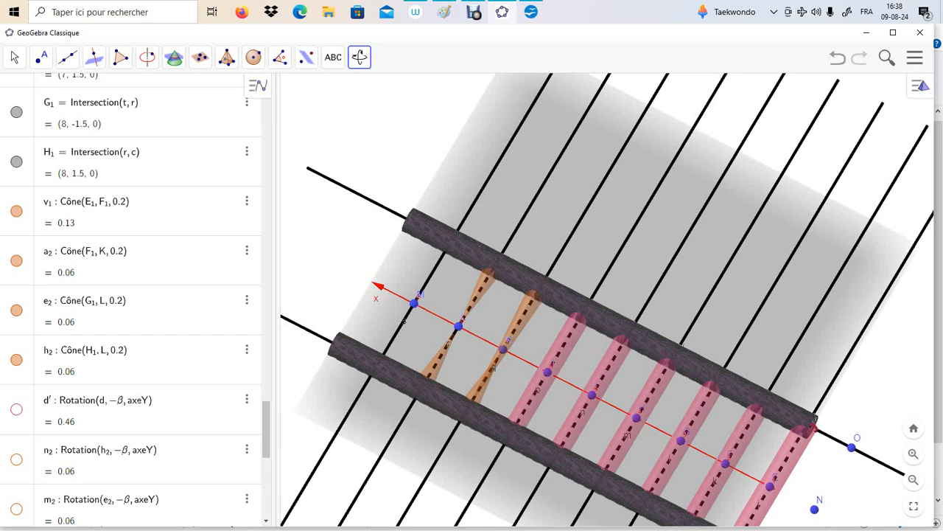
# Show d′, the rotation of cylinder d by −β about the y-axis, and view it from above.
pyautogui.moveTo(589, 331); pyautogui.dragTo(582, 300)
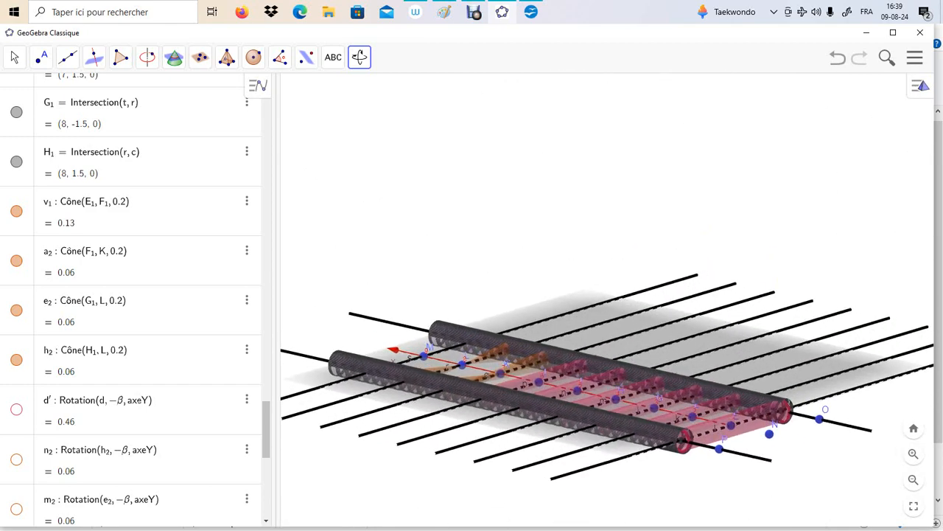
pyautogui.click(913, 479)
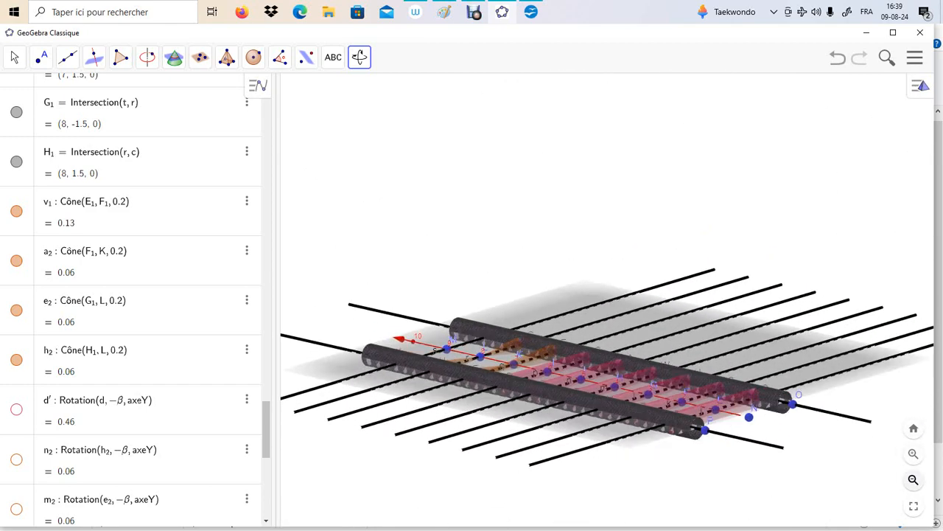
pyautogui.click(913, 479)
pyautogui.click(913, 479)
pyautogui.click(914, 479)
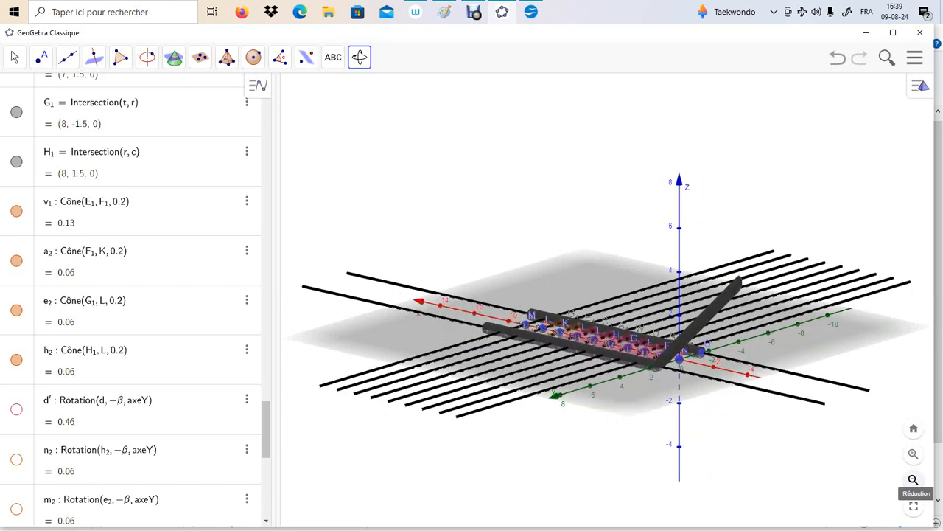
pyautogui.click(913, 479)
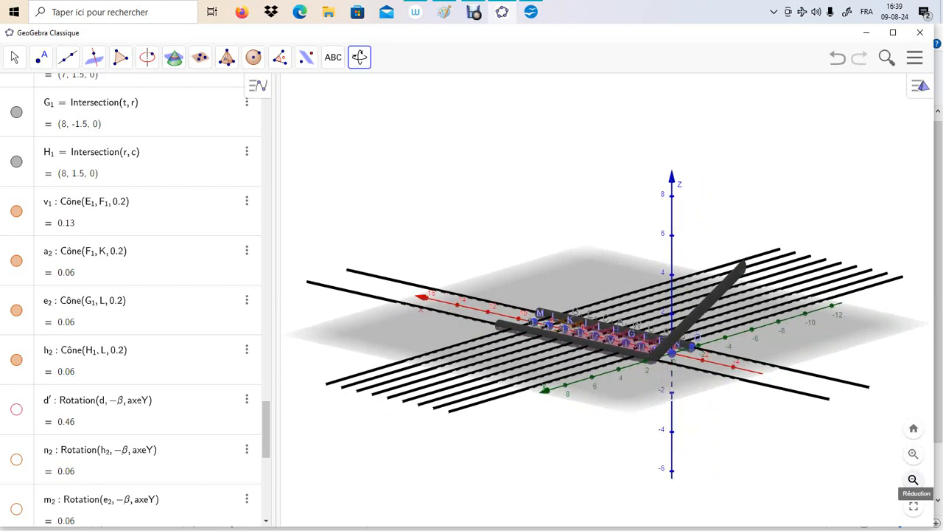
pyautogui.click(913, 479)
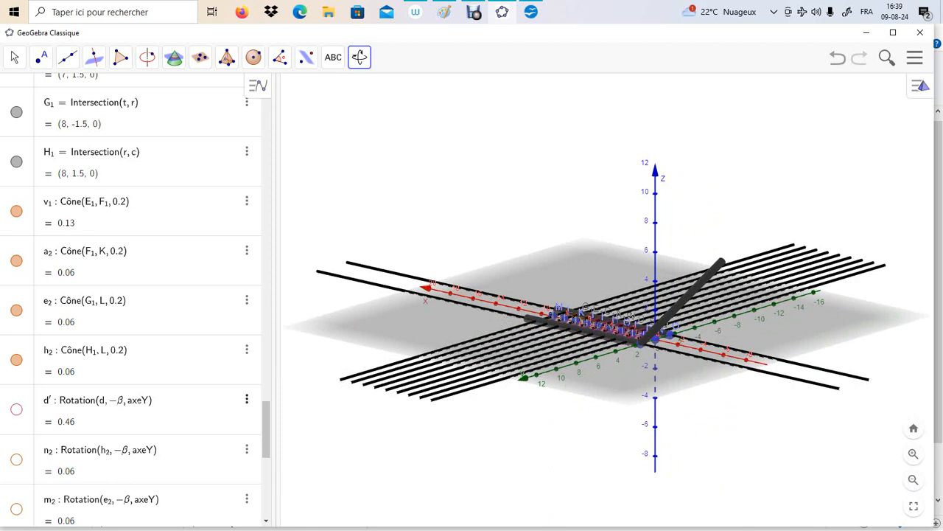
pyautogui.click(16, 409)
pyautogui.click(16, 409)
pyautogui.click(16, 409)
pyautogui.moveTo(605, 369); pyautogui.dragTo(626, 397)
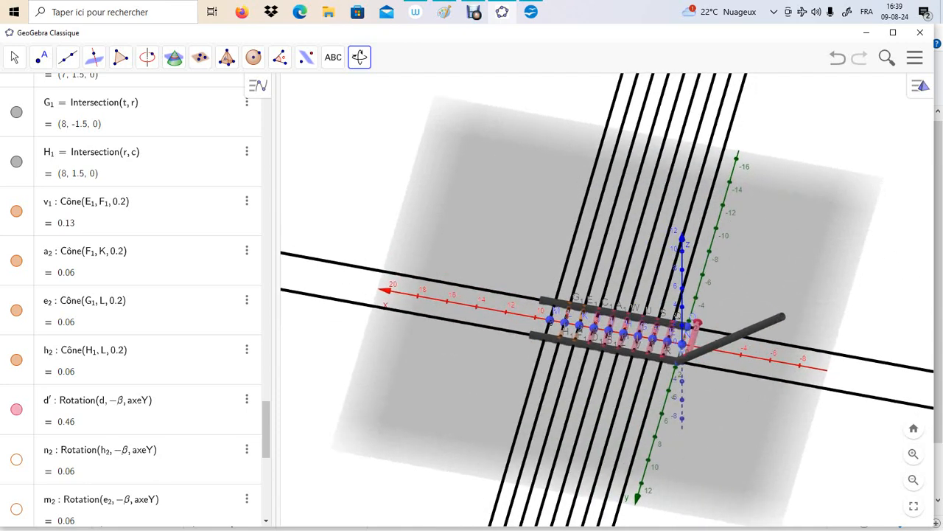
# Hide surface b, the rotation of rail a′₁ by −β about the y-axis.
pyautogui.scroll(3, 135, 298)
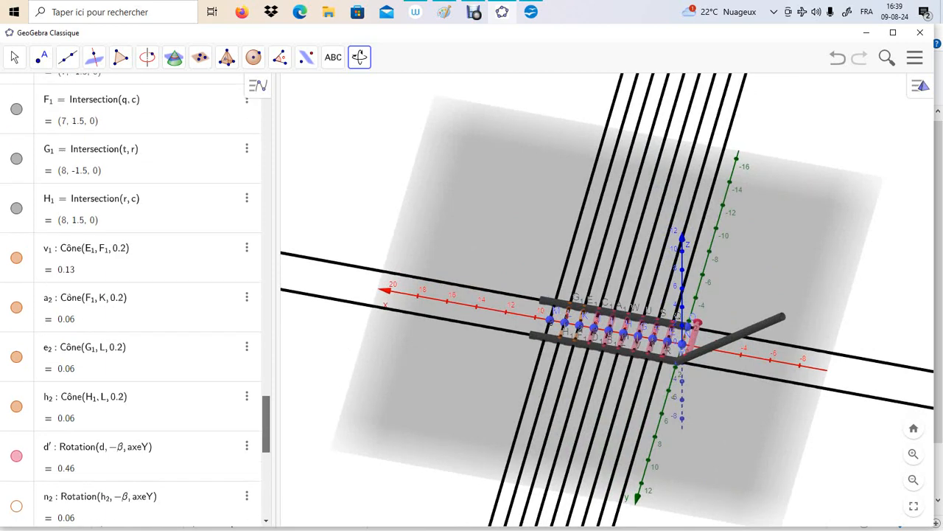
pyautogui.scroll(15, 135, 298)
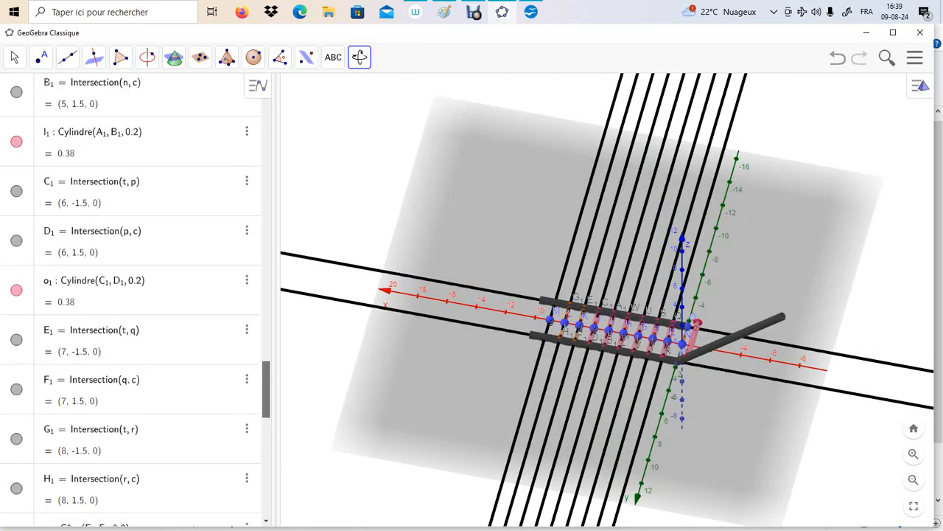
pyautogui.scroll(2, 136, 298)
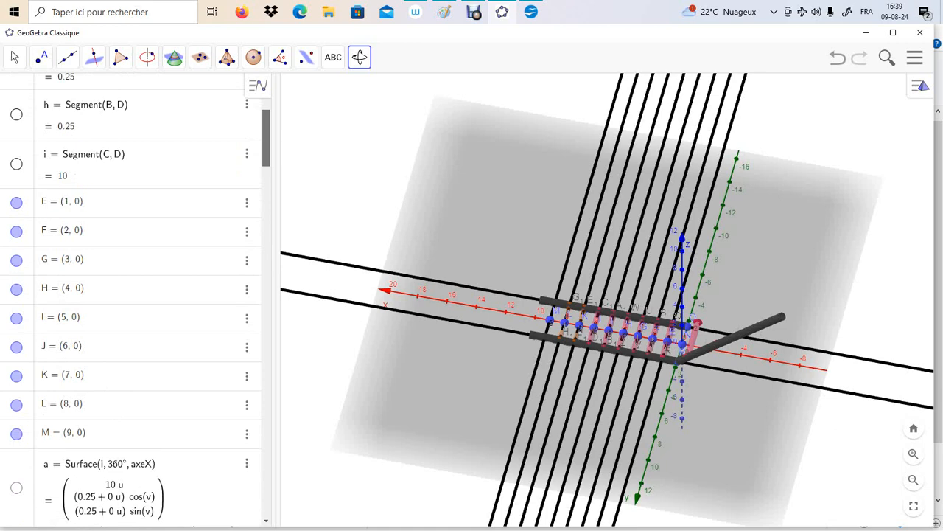
pyautogui.scroll(-10, 136, 298)
pyautogui.scroll(-10, 136, 298)
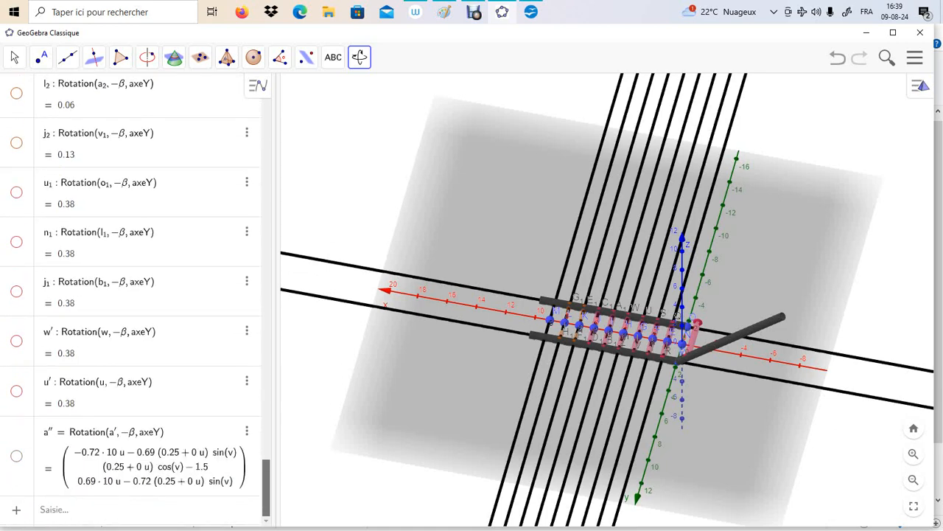
pyautogui.scroll(20, 135, 298)
pyautogui.scroll(4, 135, 298)
pyautogui.scroll(-6, 136, 298)
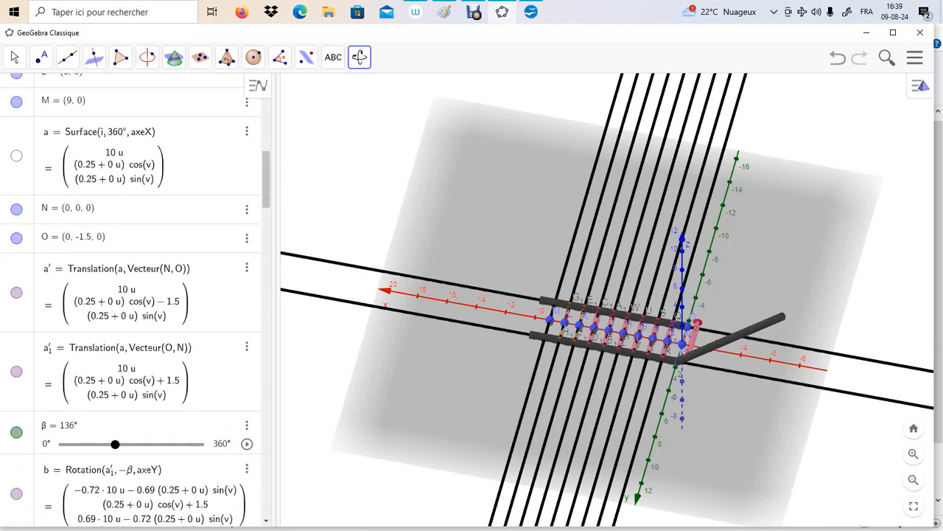
pyautogui.scroll(-4, 136, 298)
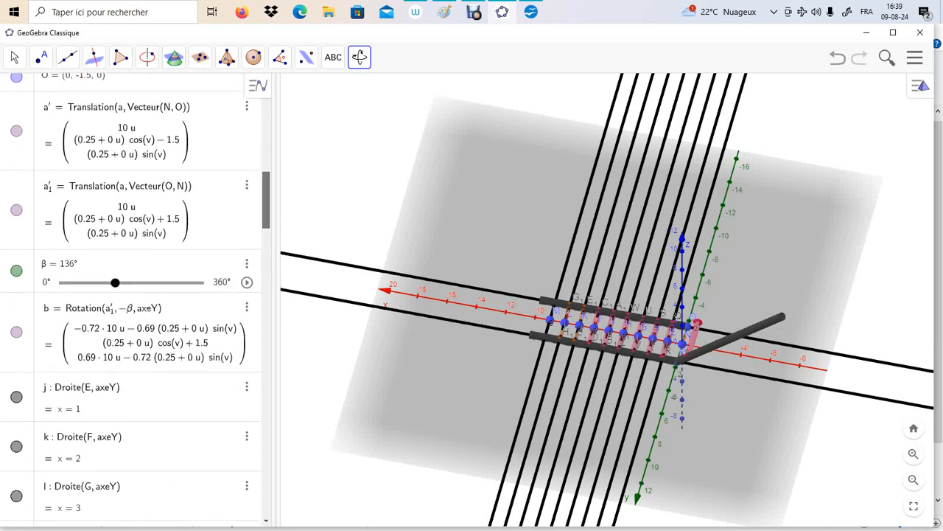
pyautogui.click(17, 332)
pyautogui.click(16, 333)
pyautogui.click(16, 332)
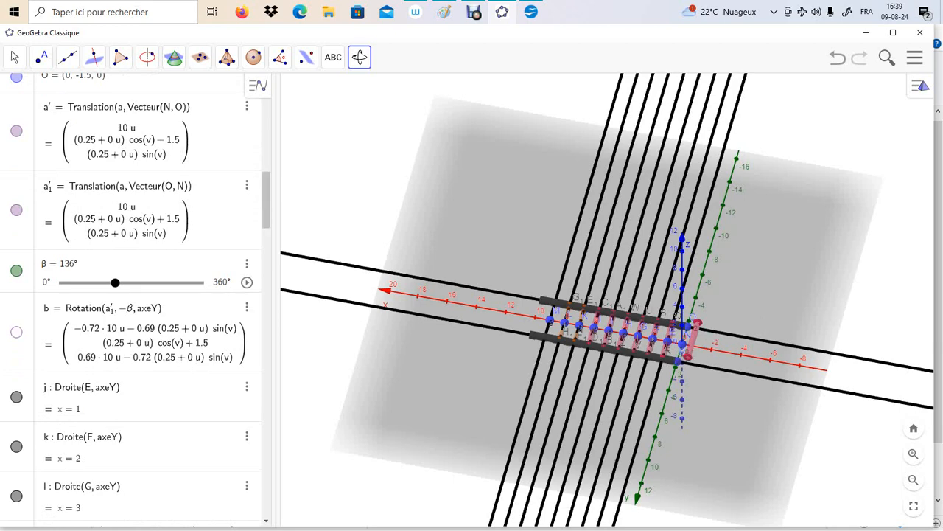
pyautogui.moveTo(575, 413); pyautogui.dragTo(581, 383)
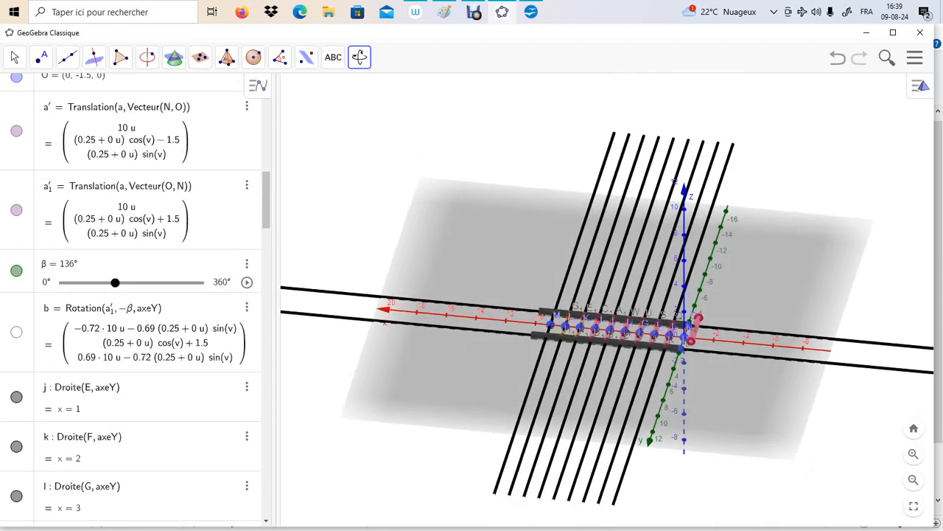
# Show n₂, m₂, l₂ and j₂, the rotations of cones h₂, e₂, a₂ and v₁ by −β about the y-axis.
pyautogui.scroll(-10, 132, 294)
pyautogui.scroll(-10, 133, 295)
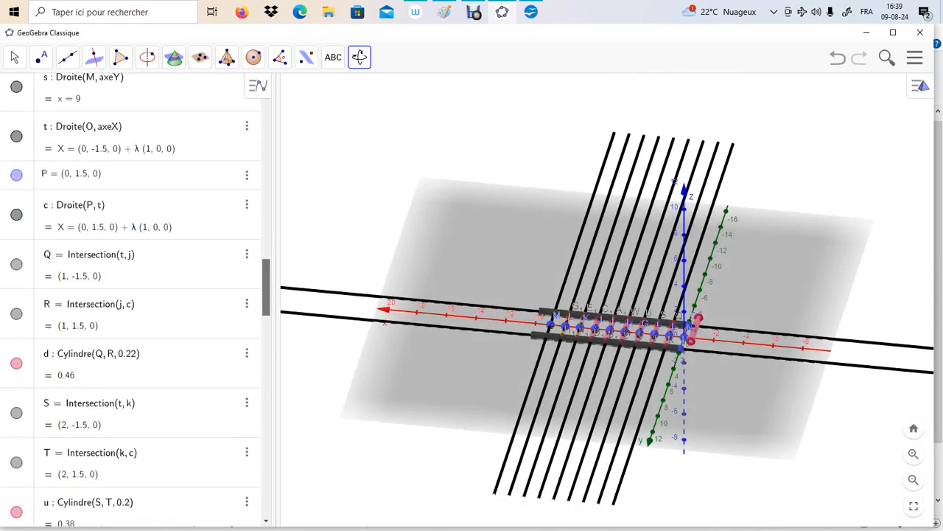
pyautogui.scroll(-9, 133, 295)
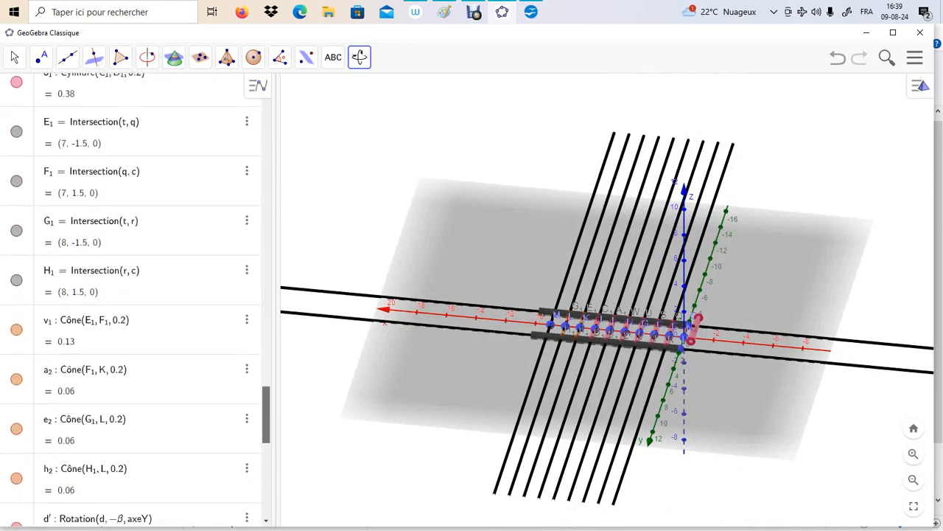
pyautogui.scroll(-2, 132, 295)
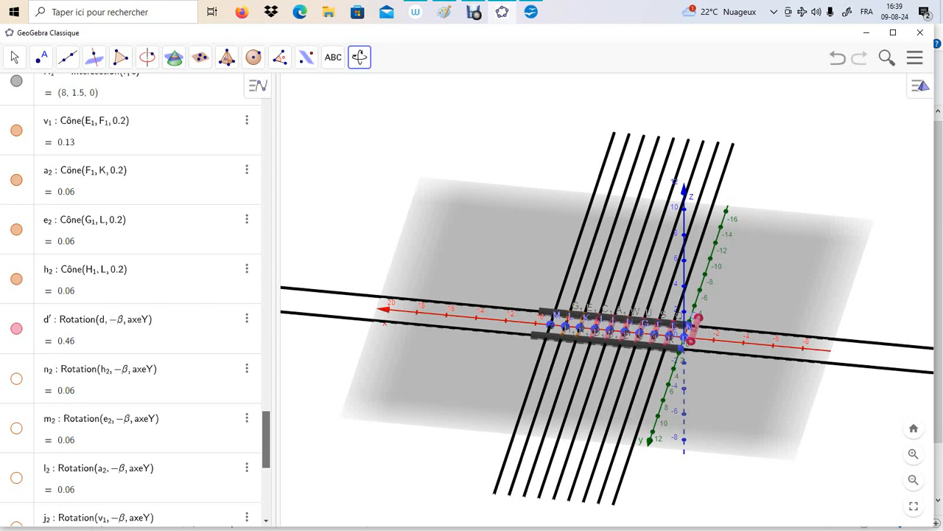
pyautogui.click(16, 379)
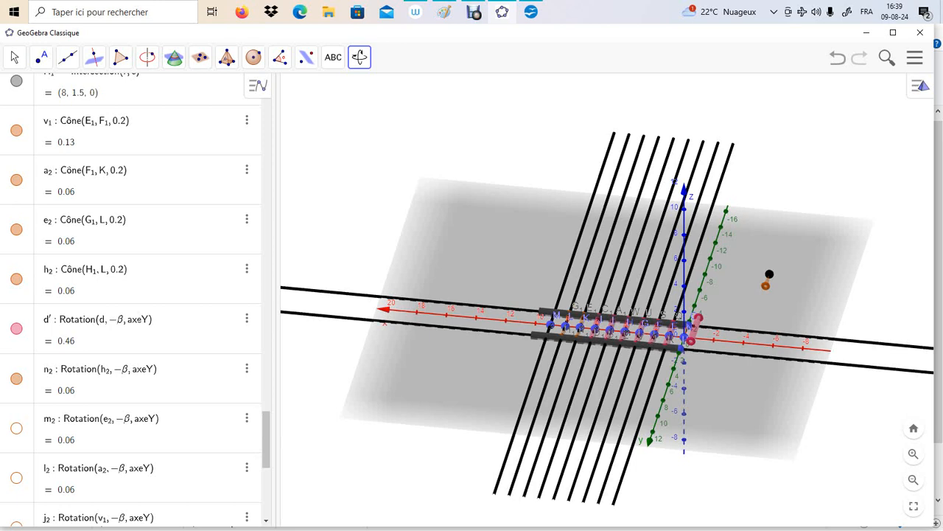
pyautogui.click(16, 427)
pyautogui.click(16, 477)
pyautogui.scroll(-3, 130, 299)
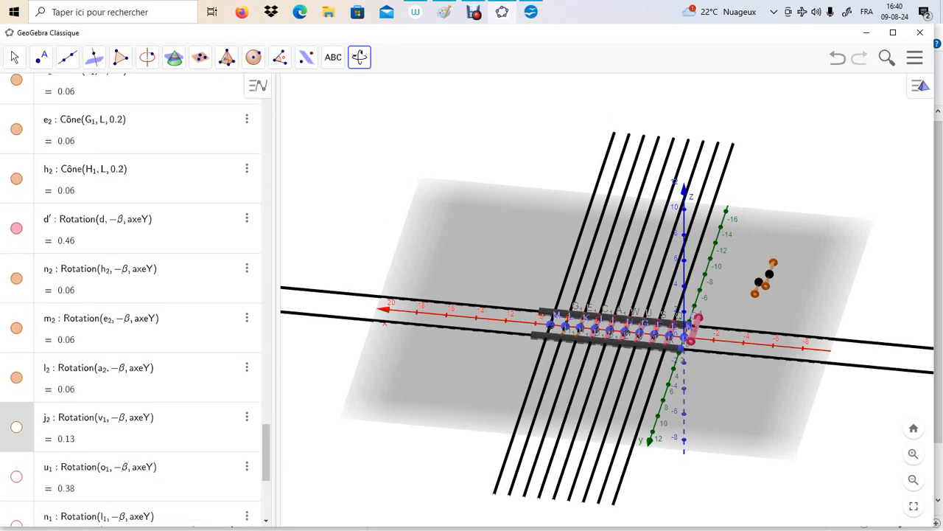
pyautogui.click(17, 427)
# Show u₁, n₁, j₁ and w′, the rotations of cylinders o₁, l₁, b₁ and w by −β about the y-axis.
pyautogui.scroll(-4, 131, 299)
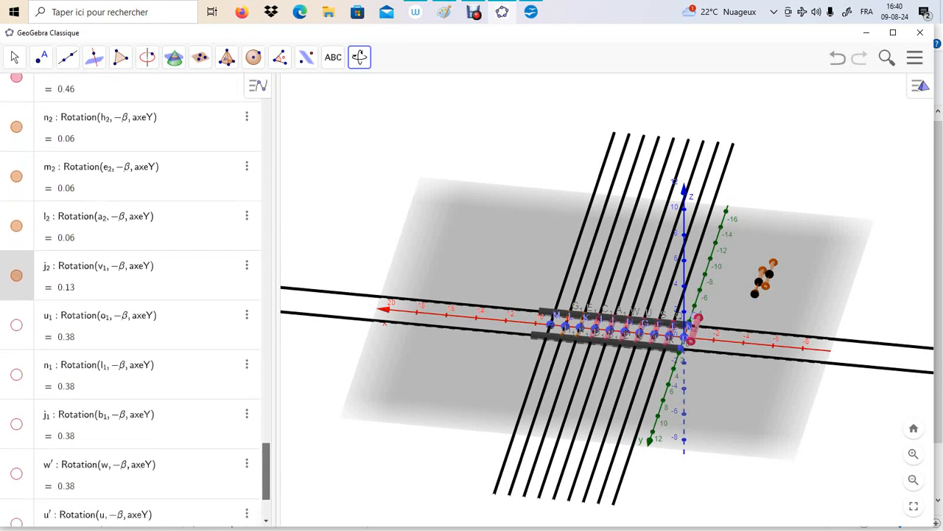
pyautogui.click(17, 324)
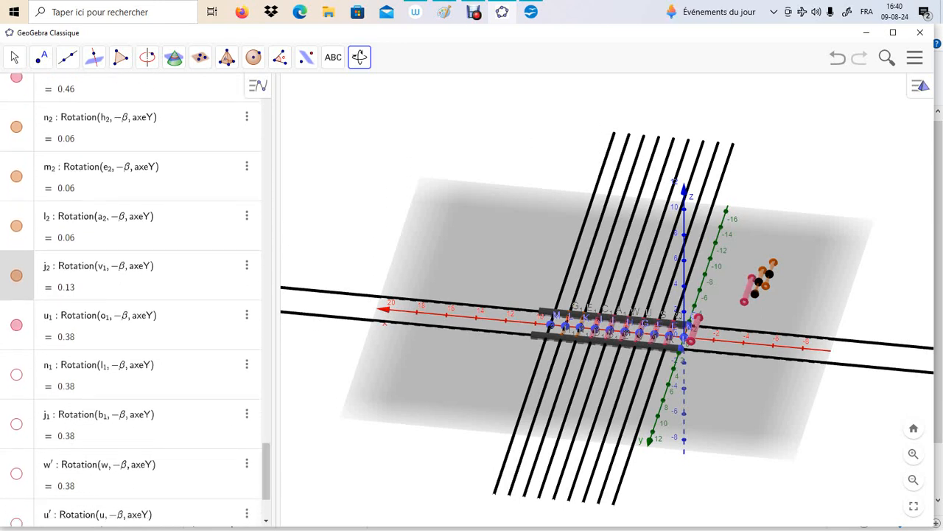
pyautogui.click(16, 374)
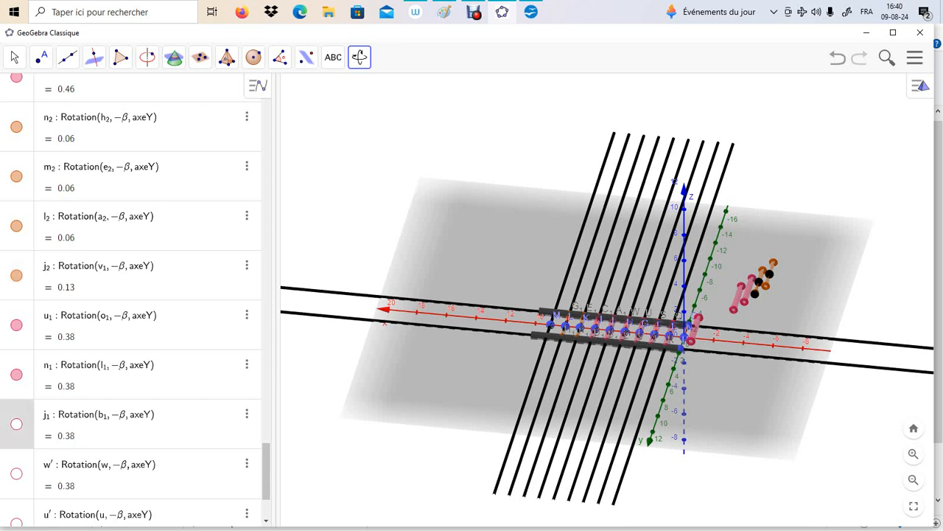
pyautogui.click(17, 424)
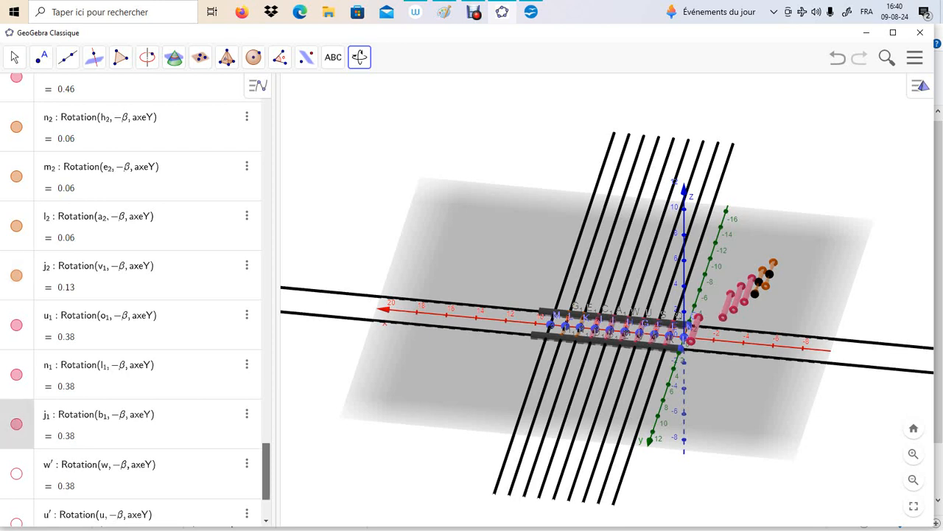
pyautogui.scroll(-3, 133, 295)
pyautogui.click(16, 340)
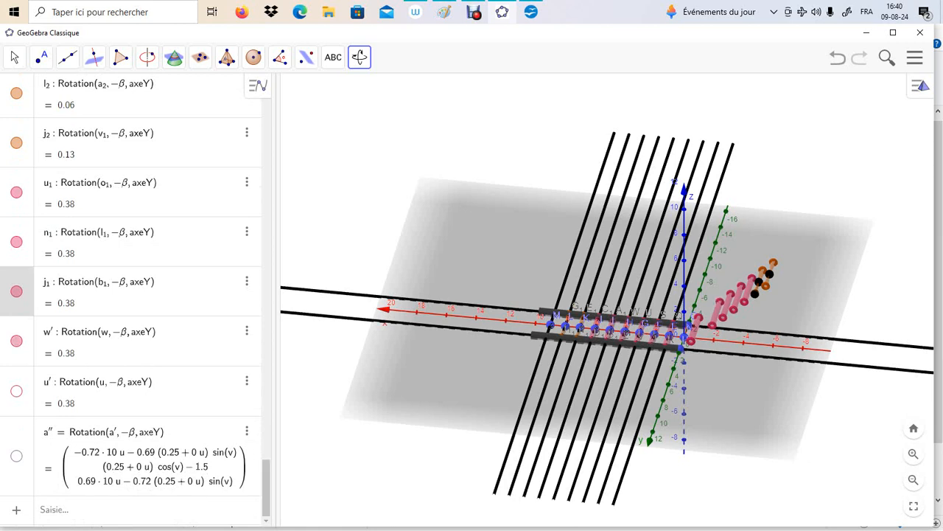
# Show u′, a″ and b, the rotations of cylinder u and rails a′ and a′₁ by −β about the y-axis.
pyautogui.click(17, 391)
pyautogui.click(16, 455)
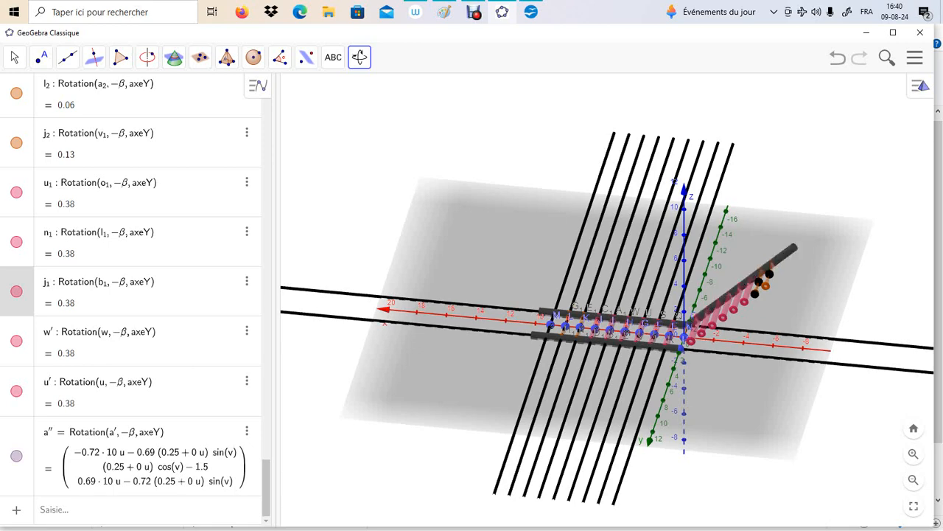
pyautogui.scroll(10, 74, 295)
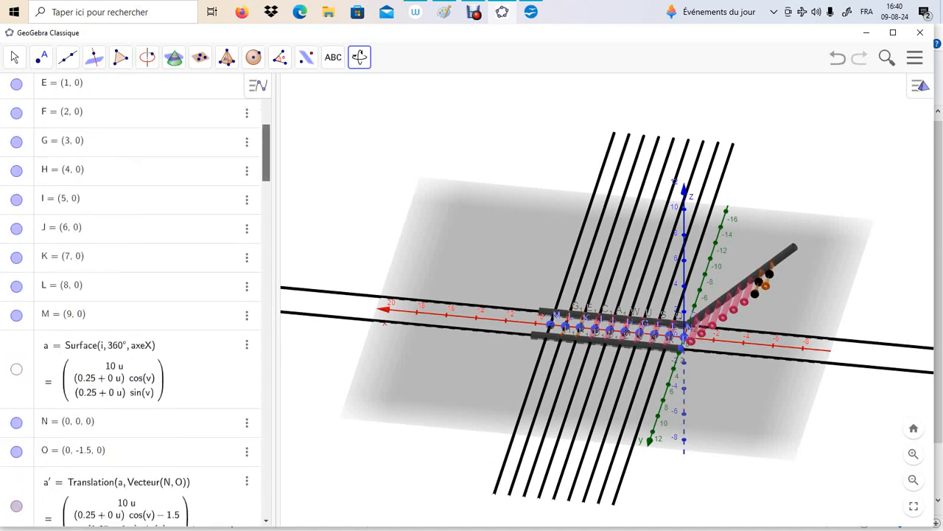
pyautogui.scroll(1, 133, 295)
pyautogui.scroll(-5, 133, 295)
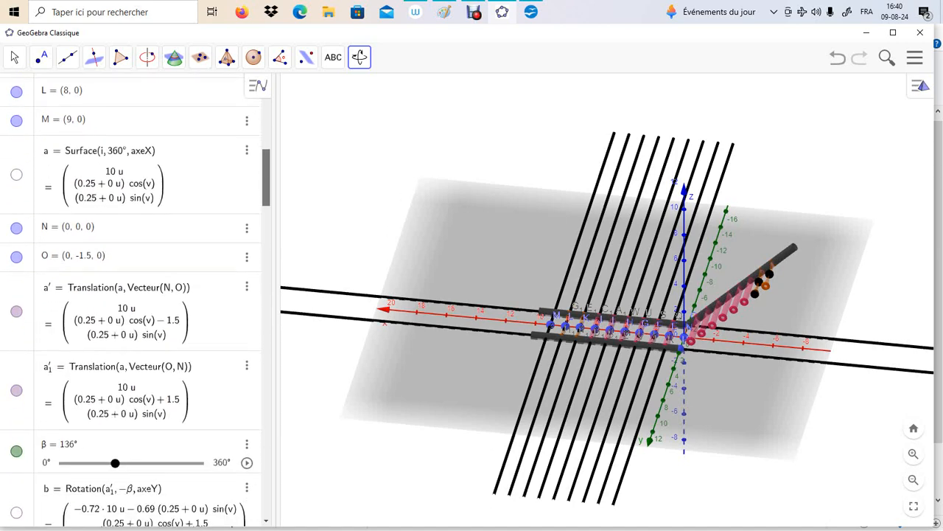
pyautogui.click(16, 512)
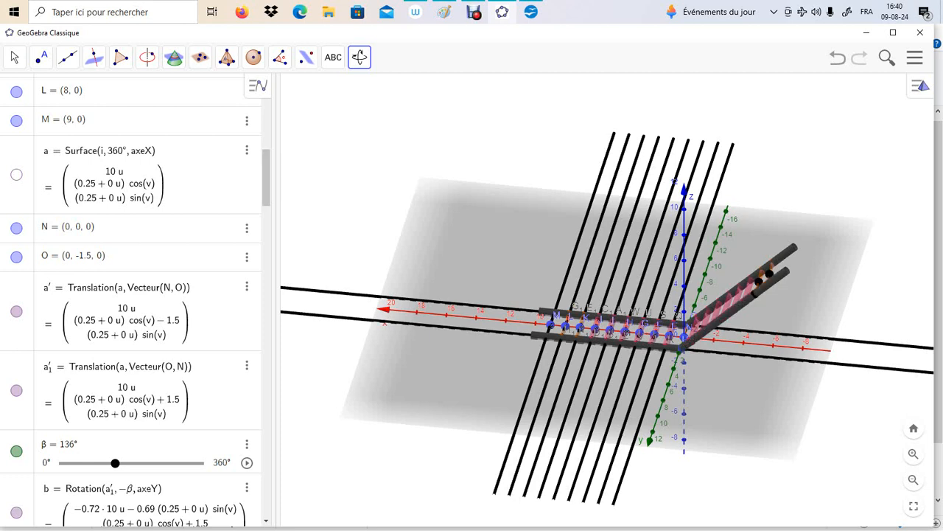
# Set the angle slider β to 151° to fold the rotated ladder section lower.
pyautogui.moveTo(115, 463)
pyautogui.mouseDown()
pyautogui.moveTo(157, 463)
pyautogui.moveTo(64, 463)
pyautogui.moveTo(198, 463)
pyautogui.moveTo(85, 463)
pyautogui.moveTo(121, 463)
pyautogui.mouseUp()
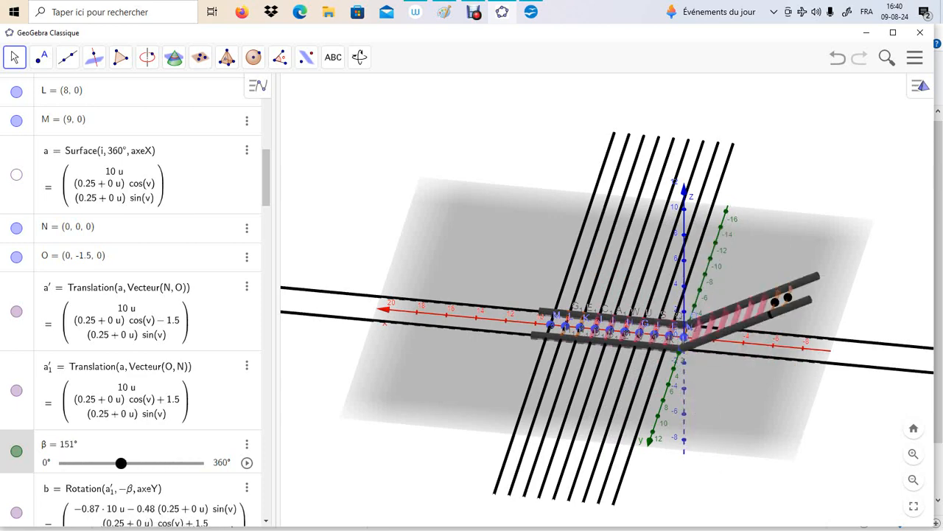
pyautogui.click(69, 444)
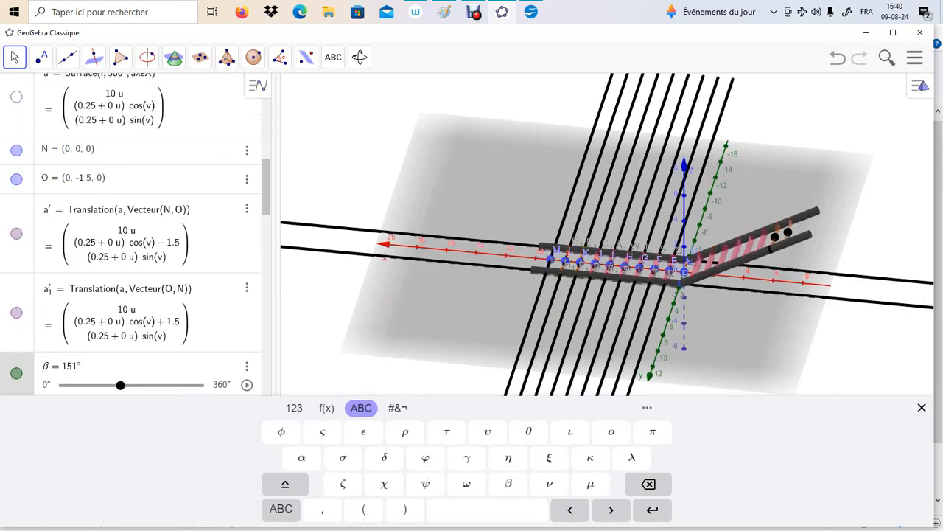
pyautogui.click(921, 407)
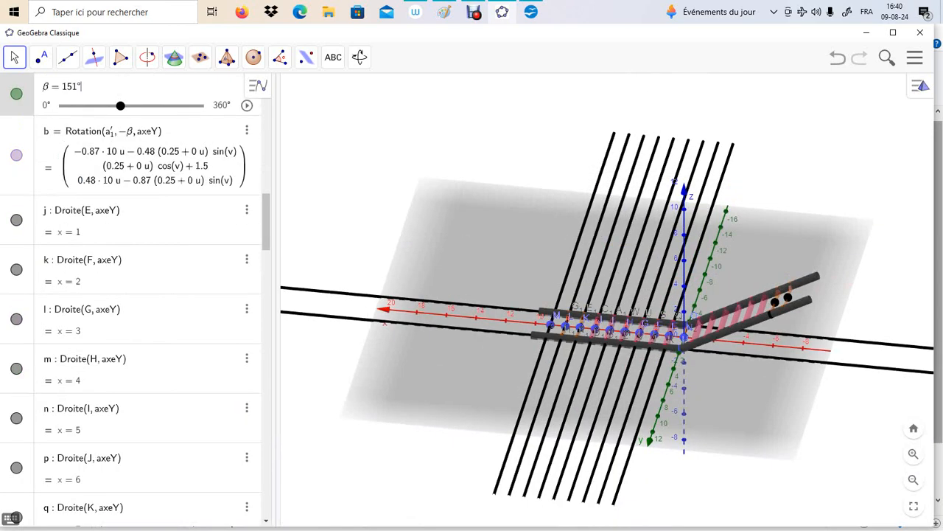
# Hide the nine lines j, k, l, m, n, p, q, r and s running parallel to the y-axis.
pyautogui.click(17, 220)
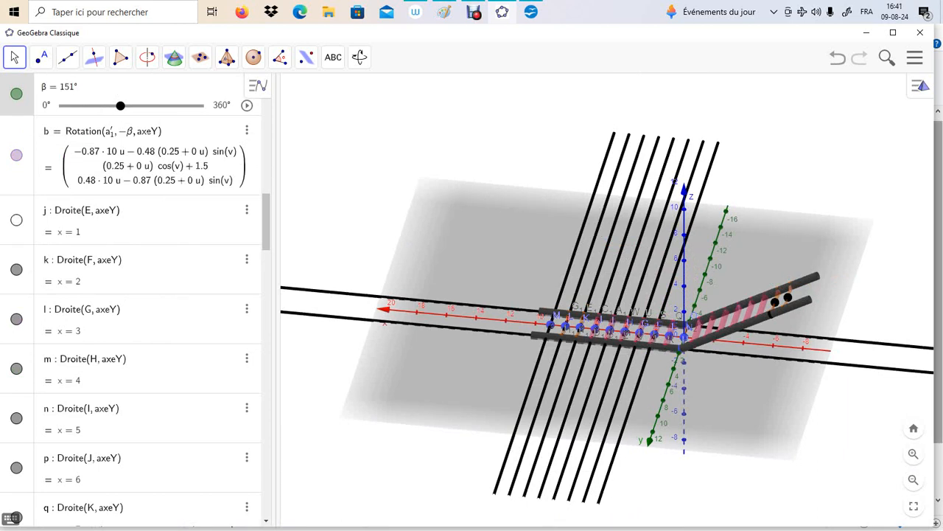
pyautogui.click(16, 269)
pyautogui.click(17, 318)
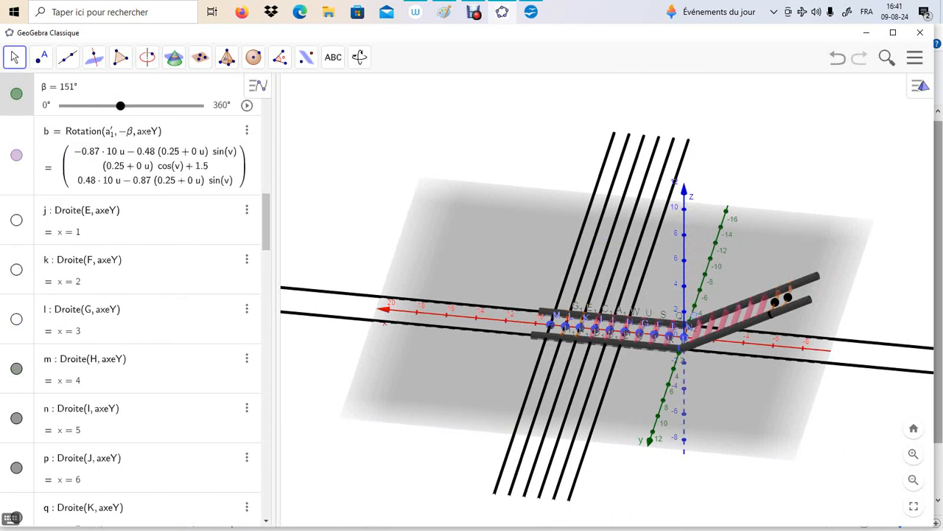
pyautogui.click(16, 368)
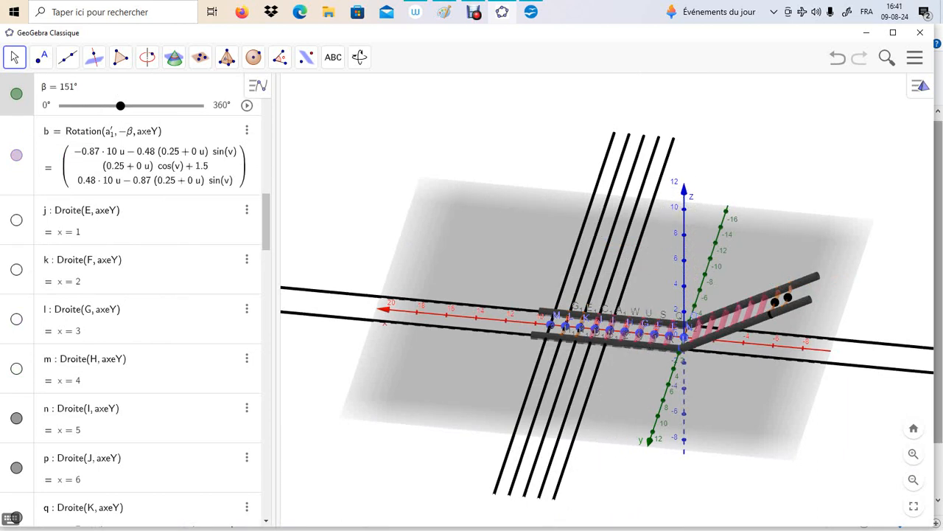
pyautogui.click(16, 417)
pyautogui.click(16, 467)
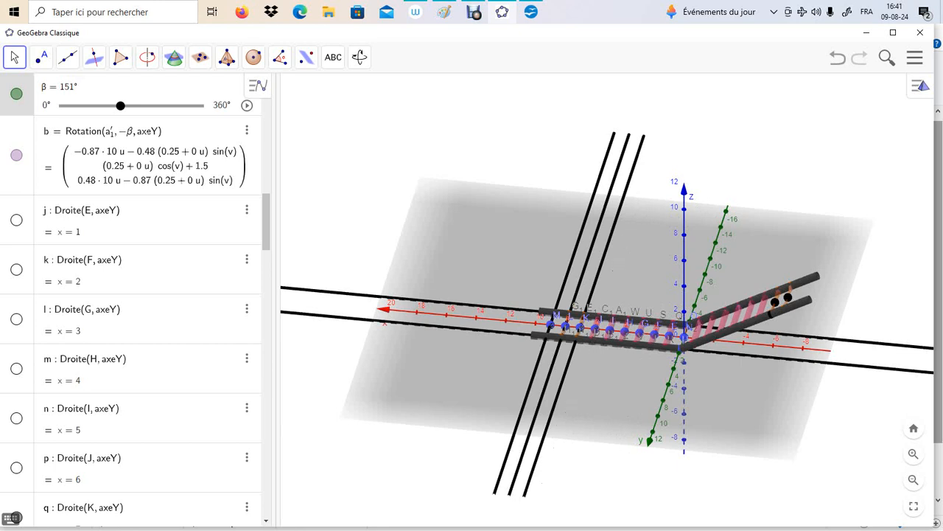
pyautogui.scroll(-3, 266, 221)
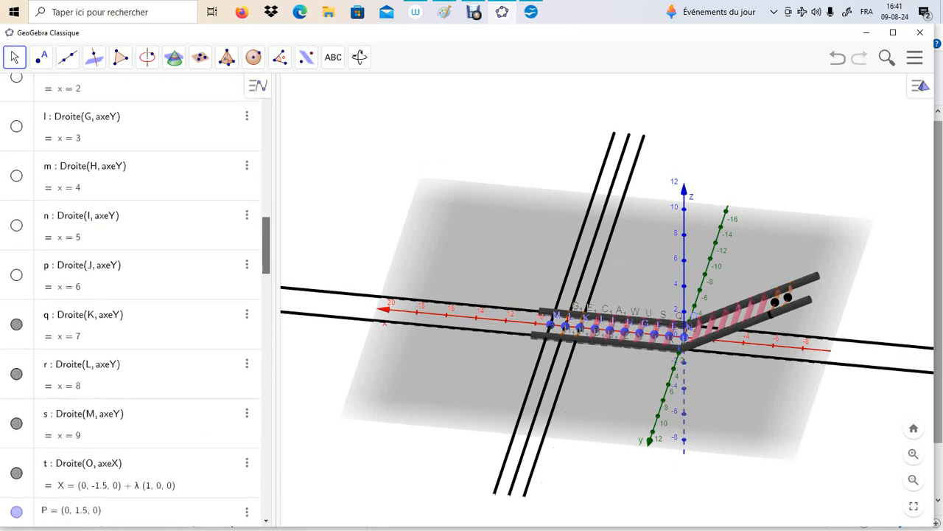
pyautogui.click(17, 295)
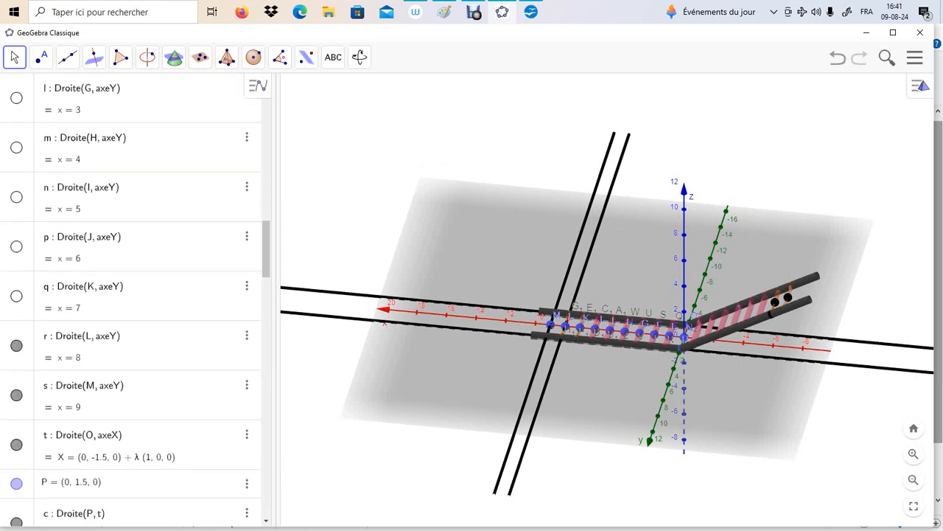
pyautogui.click(17, 346)
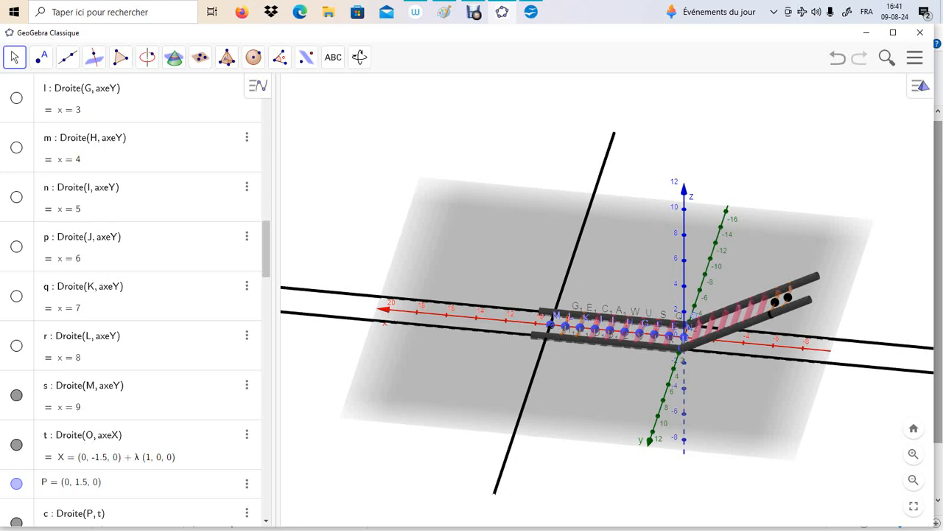
pyautogui.click(16, 395)
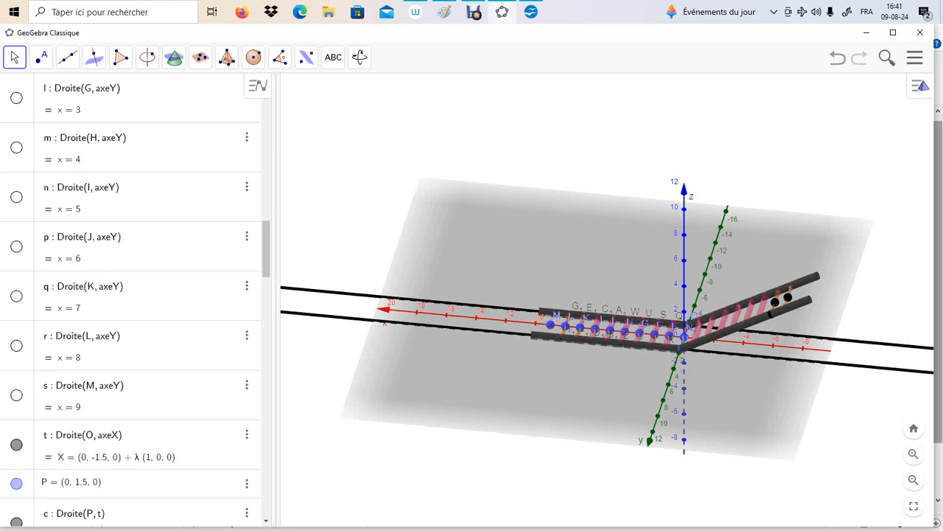
# Hide the two unrotated rail surfaces a′ and a′₁.
pyautogui.scroll(10, 132, 295)
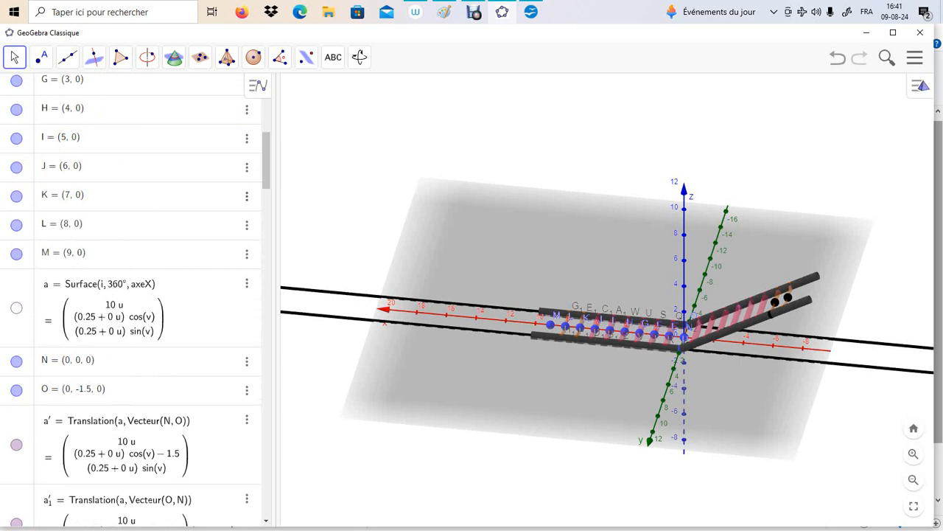
pyautogui.click(16, 444)
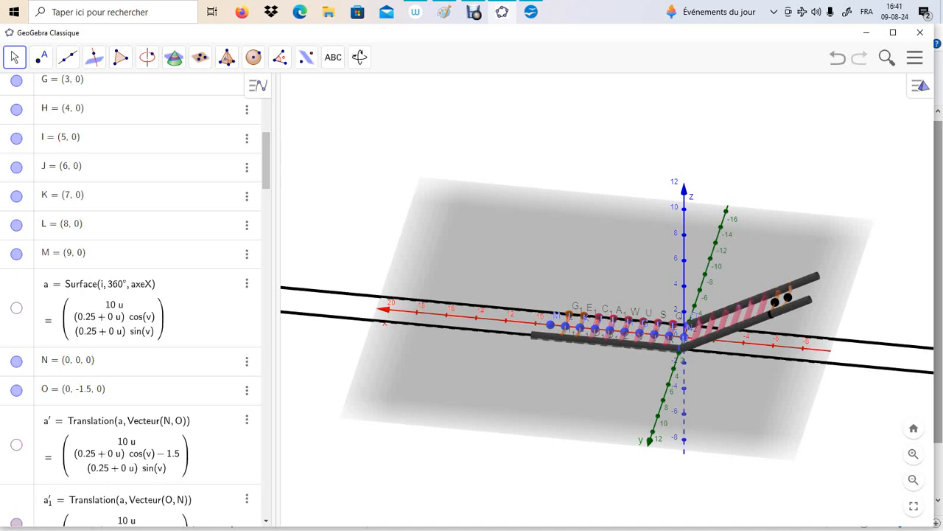
pyautogui.click(16, 522)
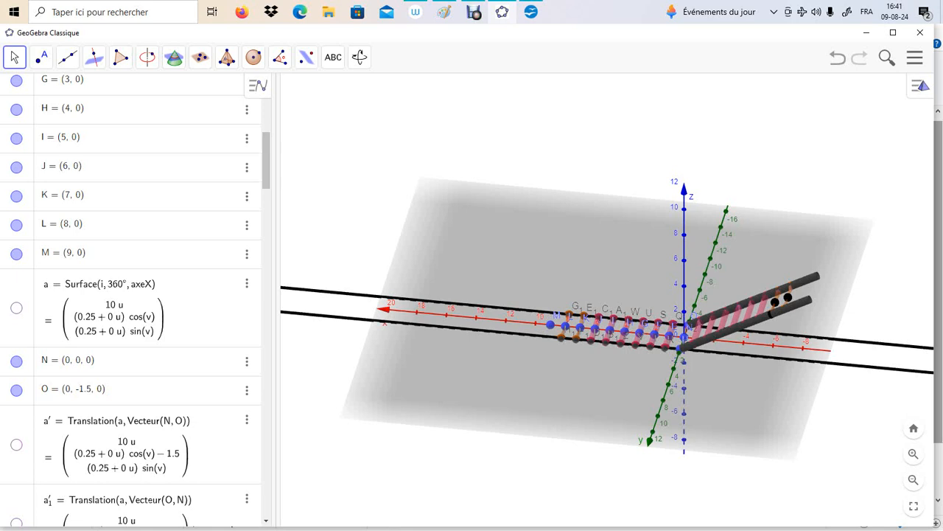
# Hide the points E through M along the x-axis.
pyautogui.click(16, 109)
pyautogui.click(16, 139)
pyautogui.click(16, 167)
pyautogui.click(17, 196)
pyautogui.click(16, 224)
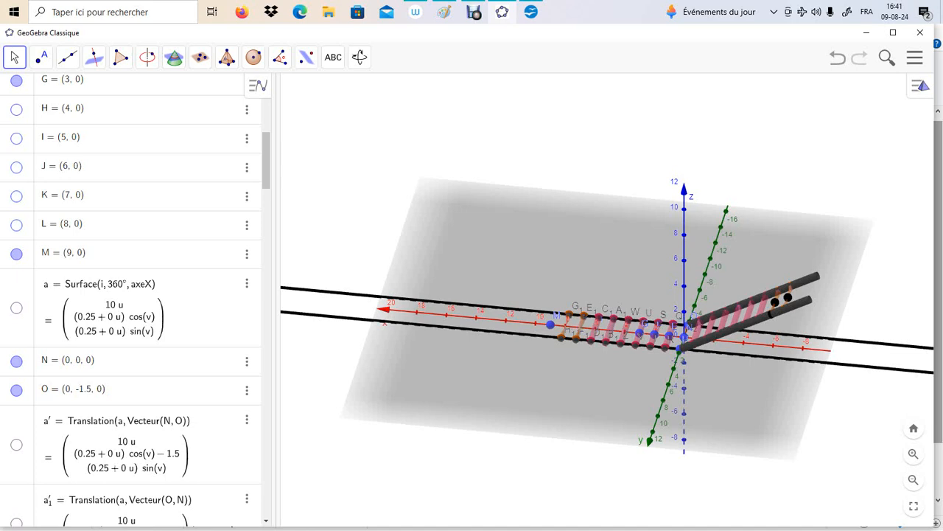
pyautogui.click(16, 254)
pyautogui.scroll(3, 132, 295)
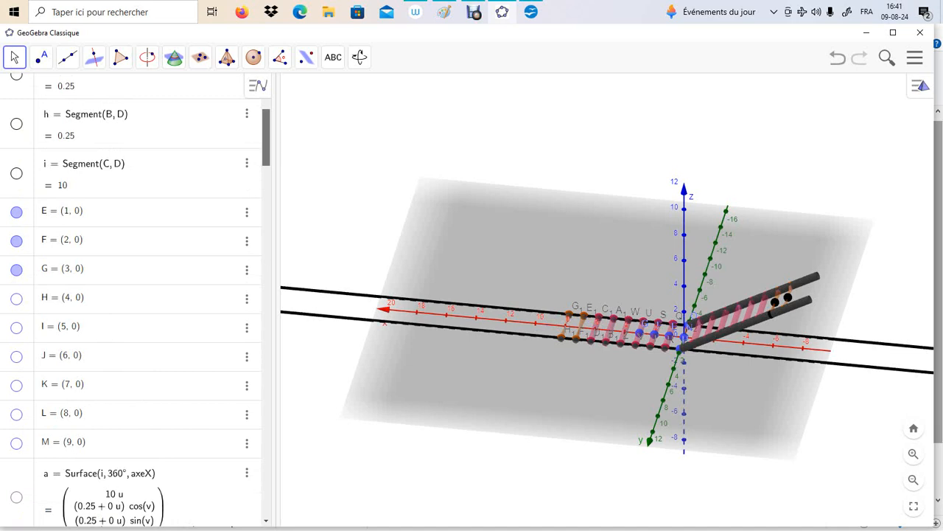
pyautogui.click(16, 211)
pyautogui.click(16, 240)
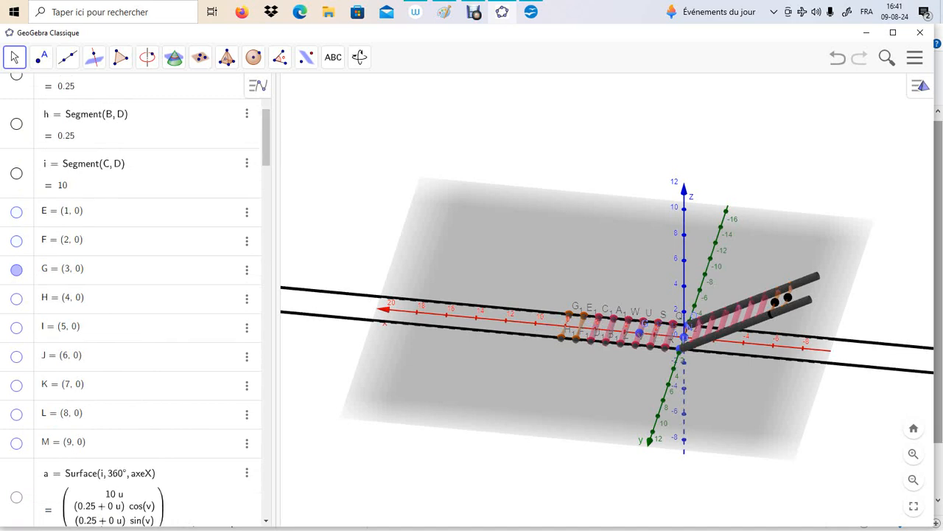
pyautogui.click(16, 270)
# Hide the translation points N (0, 0, 0) and O (0, -1.5, 0).
pyautogui.scroll(3, 136, 294)
pyautogui.scroll(-3, 135, 295)
pyautogui.scroll(-6, 151, 404)
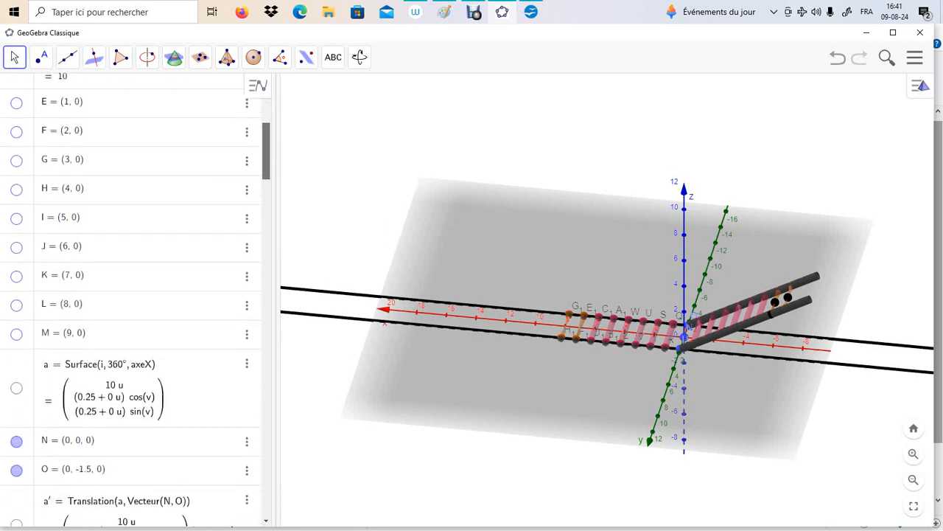
pyautogui.scroll(-3, 151, 403)
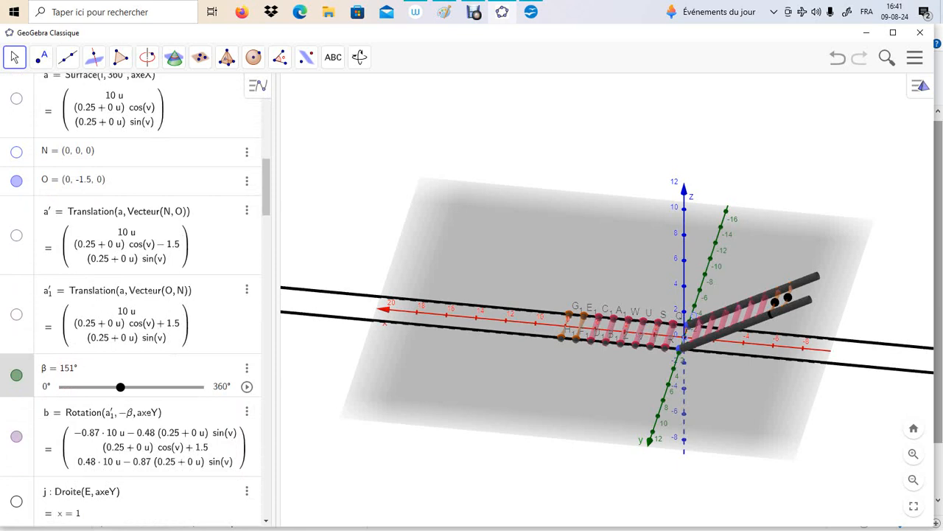
pyautogui.click(16, 181)
# Hide point P and the lines t and c parallel to the x-axis.
pyautogui.scroll(-10, 132, 295)
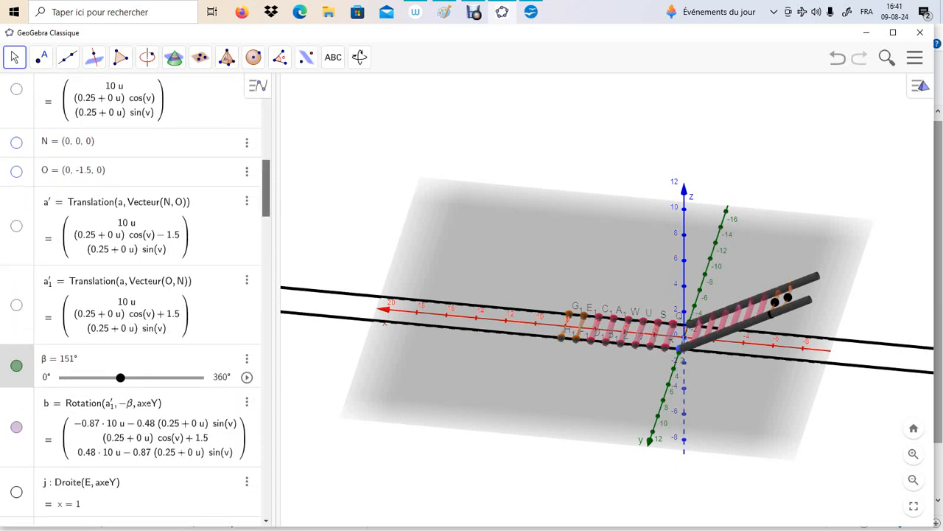
pyautogui.scroll(-8, 133, 295)
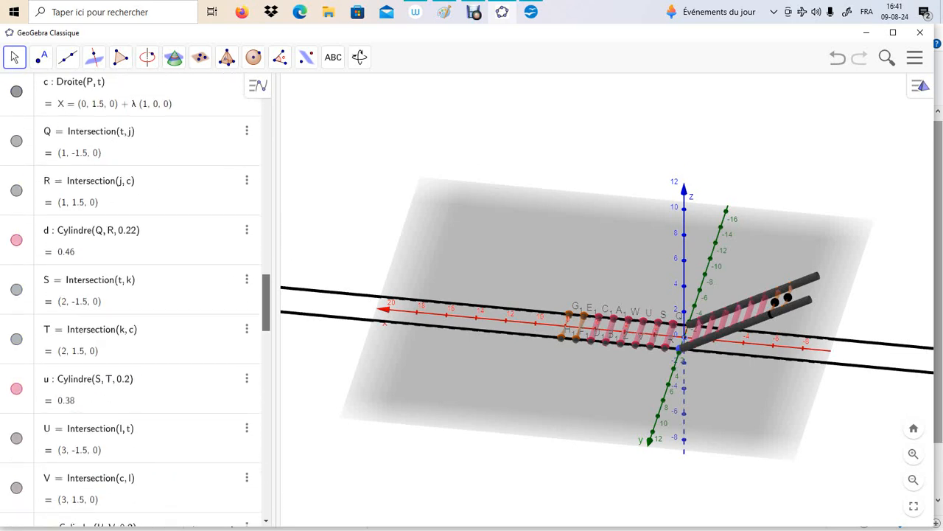
pyautogui.scroll(4, 132, 295)
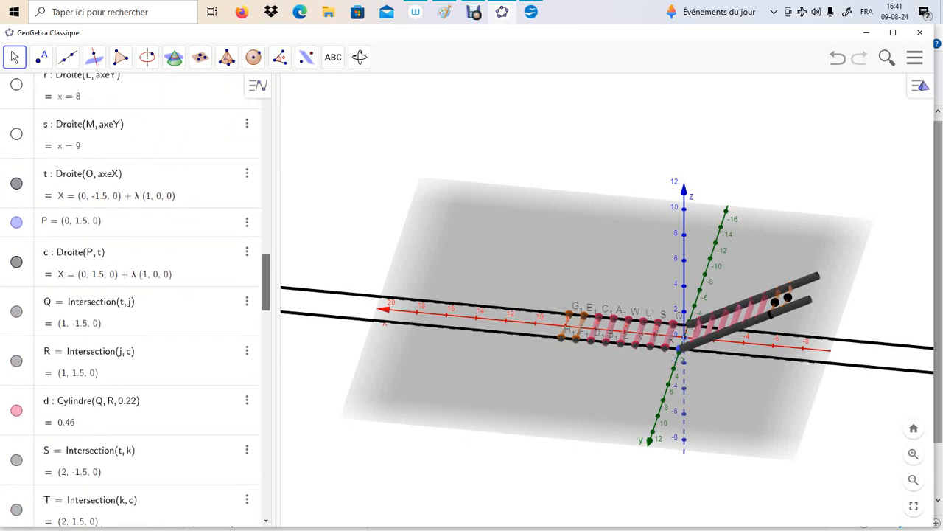
pyautogui.click(16, 183)
pyautogui.click(16, 222)
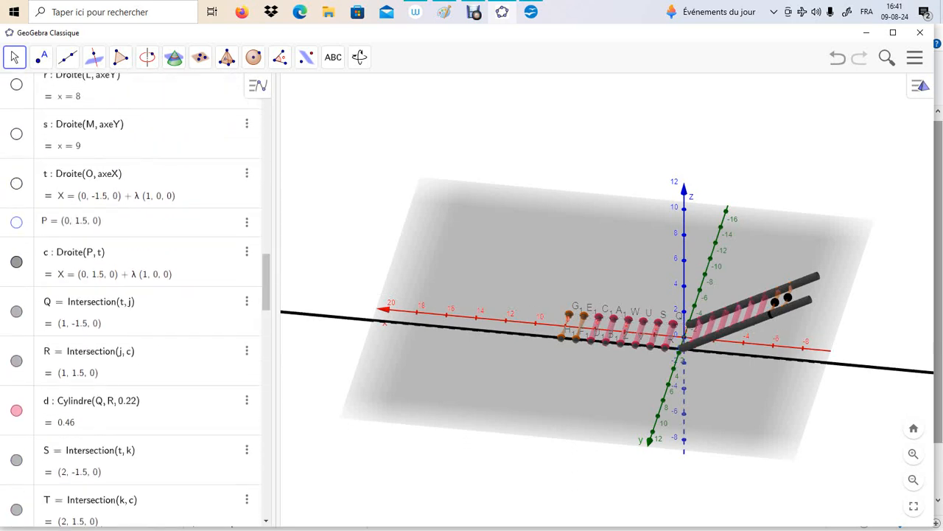
pyautogui.click(16, 262)
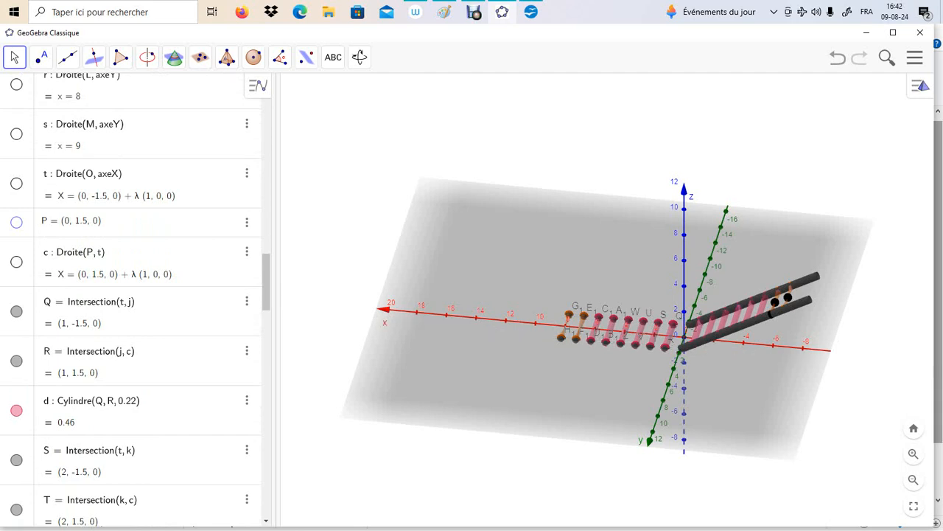
# Hide the first two unrotated rungs, cylinders d and u, with their end points Q, R, S and T.
pyautogui.click(16, 311)
pyautogui.click(16, 360)
pyautogui.click(16, 411)
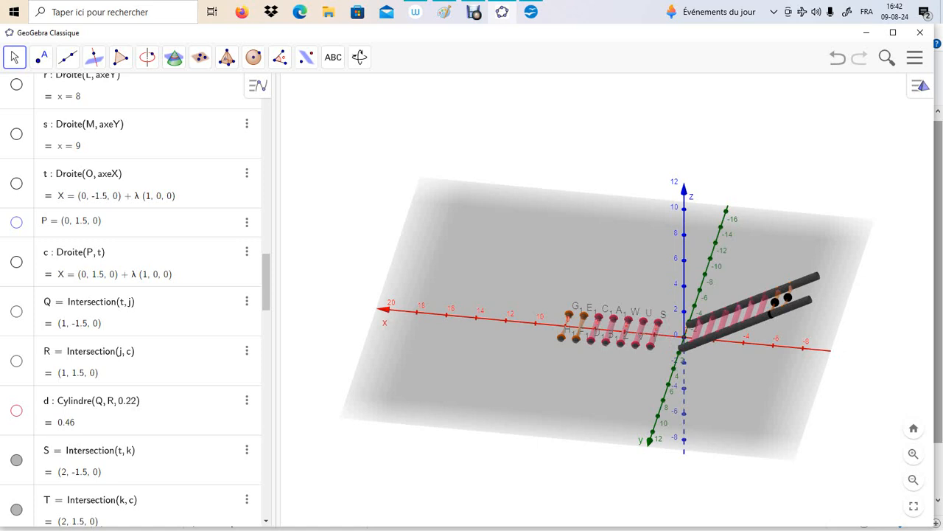
pyautogui.click(16, 459)
pyautogui.scroll(-5, 16, 294)
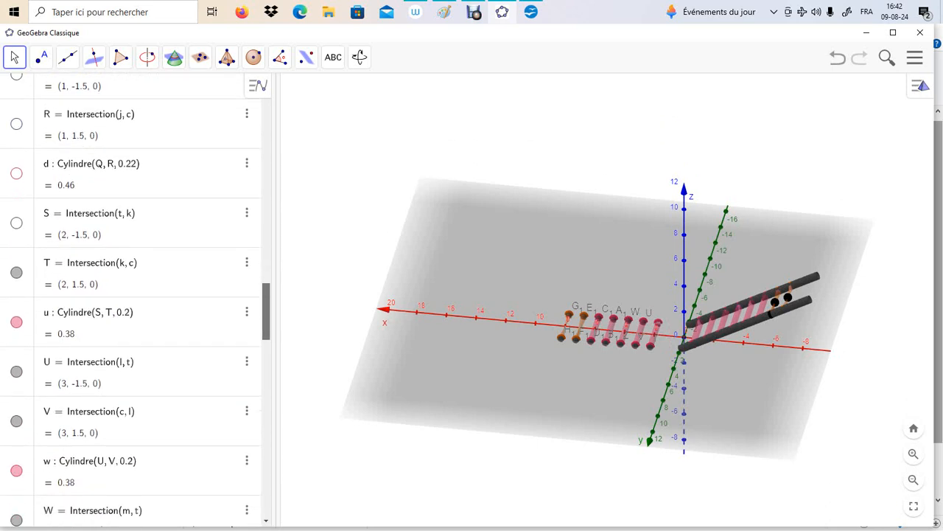
pyautogui.click(17, 272)
pyautogui.click(16, 321)
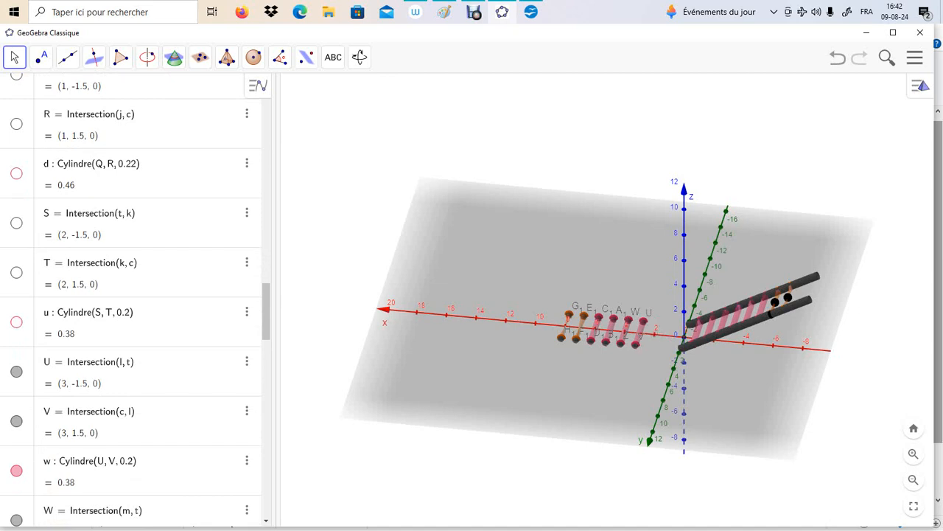
# Hide the unrotated rung cylinder w with its end points U and V.
pyautogui.click(17, 370)
pyautogui.click(16, 421)
pyautogui.scroll(-4, 132, 294)
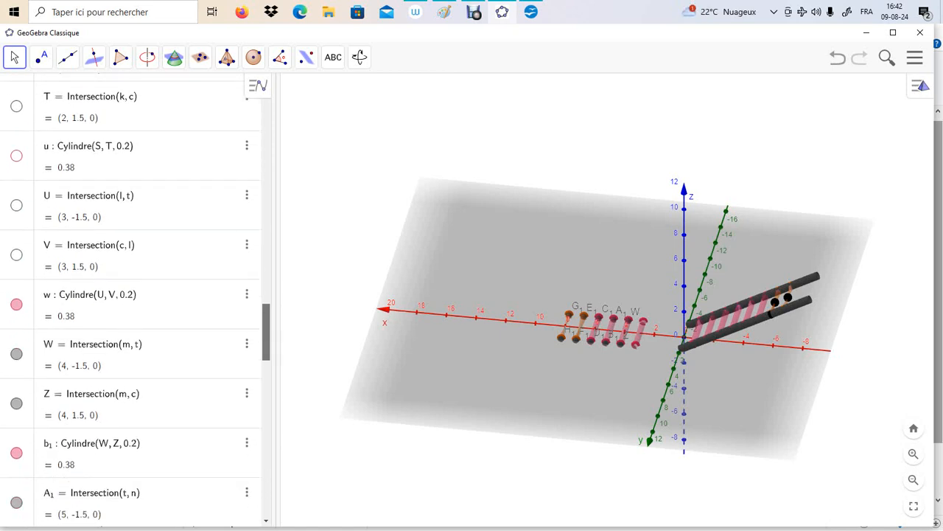
pyautogui.click(16, 305)
# Hide the unrotated rung cylinders b₁ and l₁ with their end points W, Z, A₁ and B₁.
pyautogui.click(16, 354)
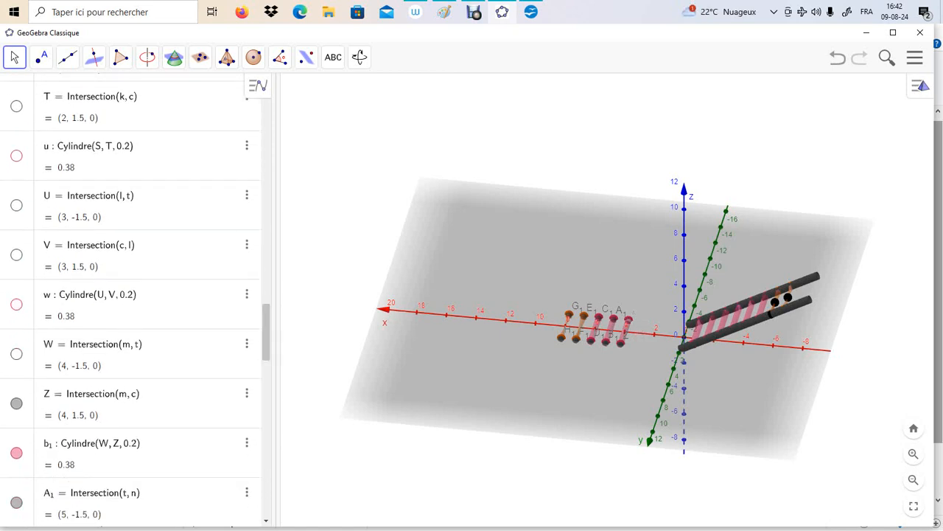
pyautogui.scroll(-3, 133, 295)
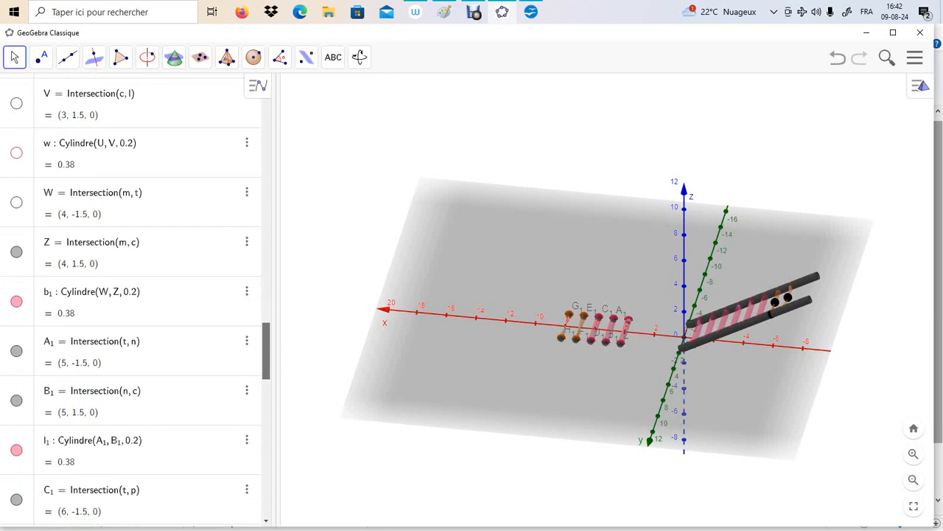
pyautogui.click(16, 251)
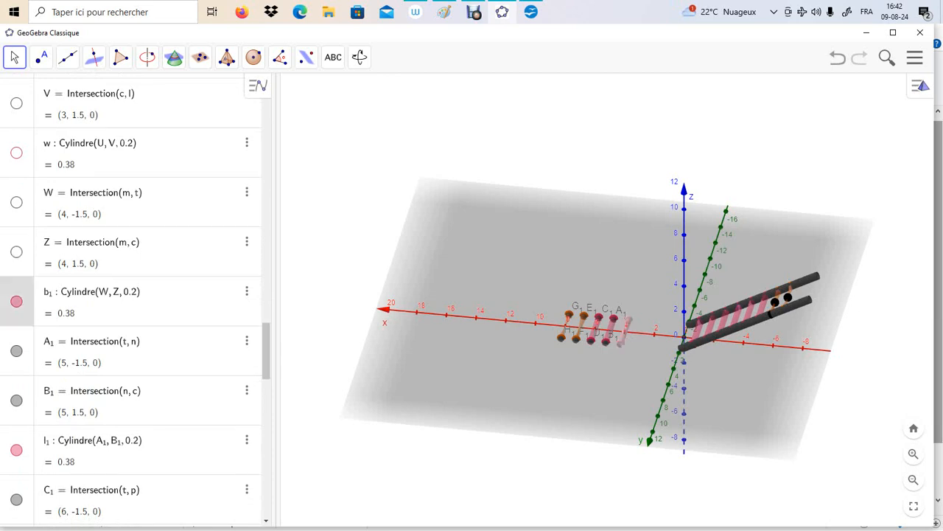
pyautogui.click(17, 351)
pyautogui.click(16, 301)
pyautogui.click(16, 400)
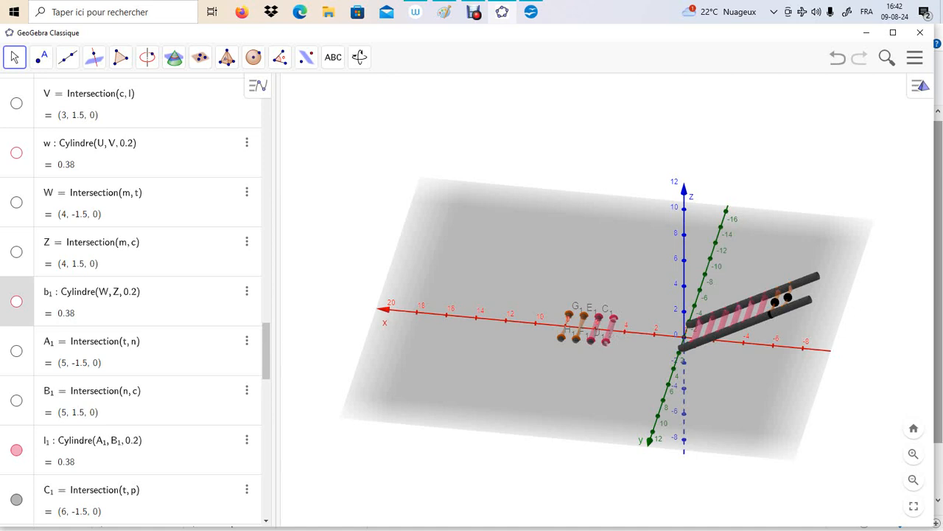
pyautogui.click(16, 450)
# Hide the unrotated rung cylinder o₁ with its end points C₁ and D₁.
pyautogui.scroll(-4, 133, 294)
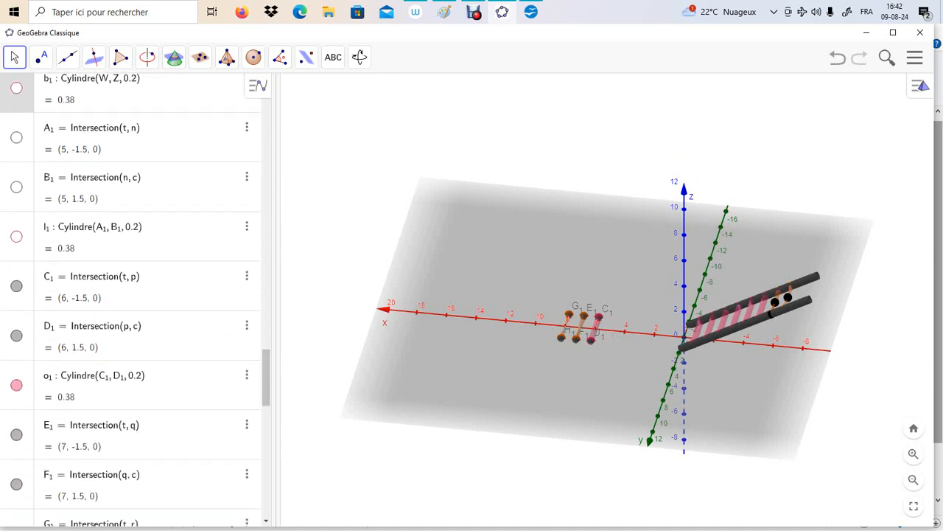
pyautogui.click(16, 286)
pyautogui.click(16, 335)
pyautogui.click(16, 385)
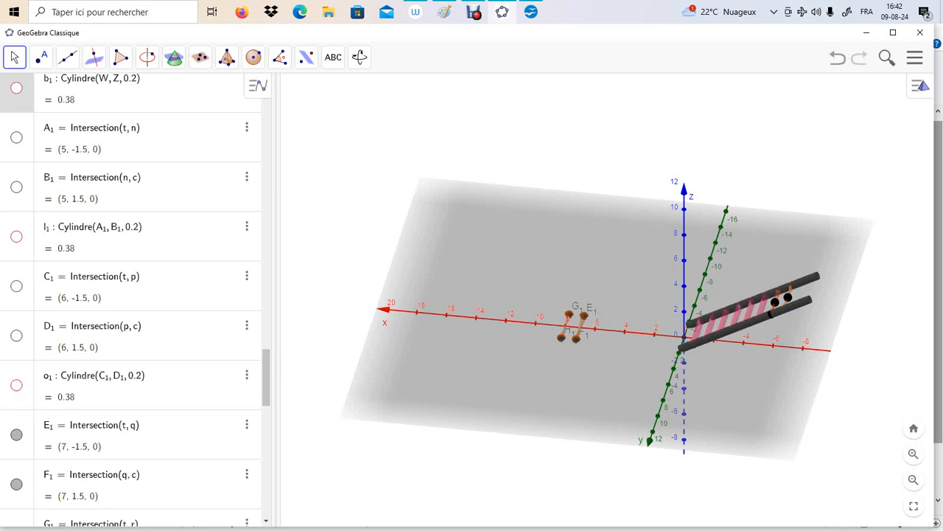
# Hide the intersection points E₁, F₁, G₁ and H₁ of the last two rungs.
pyautogui.click(16, 434)
pyautogui.click(16, 484)
pyautogui.scroll(-5, 135, 301)
pyautogui.click(16, 187)
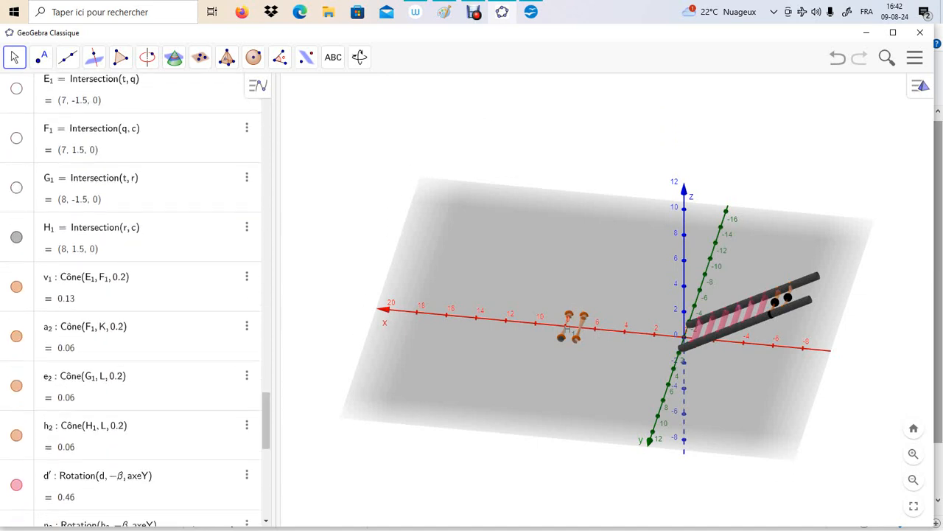
pyautogui.click(16, 236)
# Hide the four unrotated cones v₁, a₂, e₂ and h₂.
pyautogui.click(17, 286)
pyautogui.click(17, 336)
pyautogui.click(16, 385)
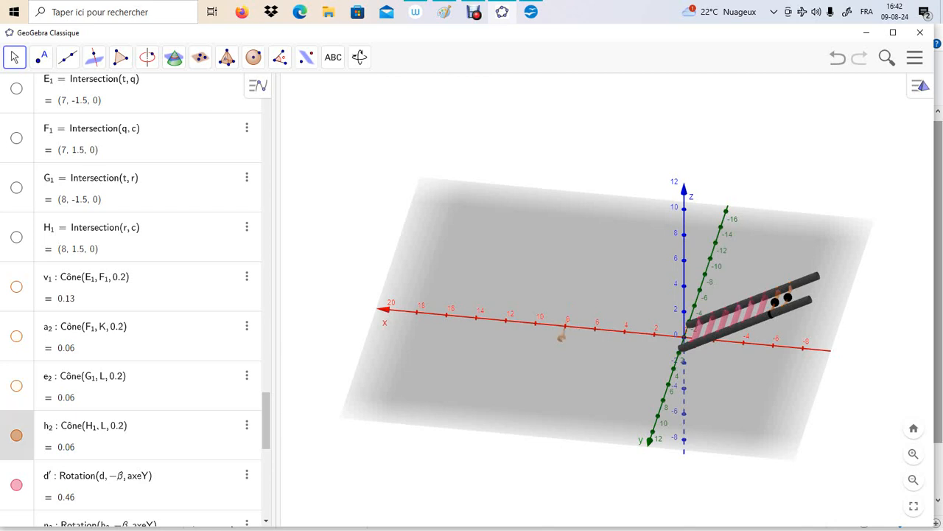
pyautogui.click(16, 435)
# Tilt the ladder to the positive x side by setting the rotation angle β to 48°.
pyautogui.click(360, 57)
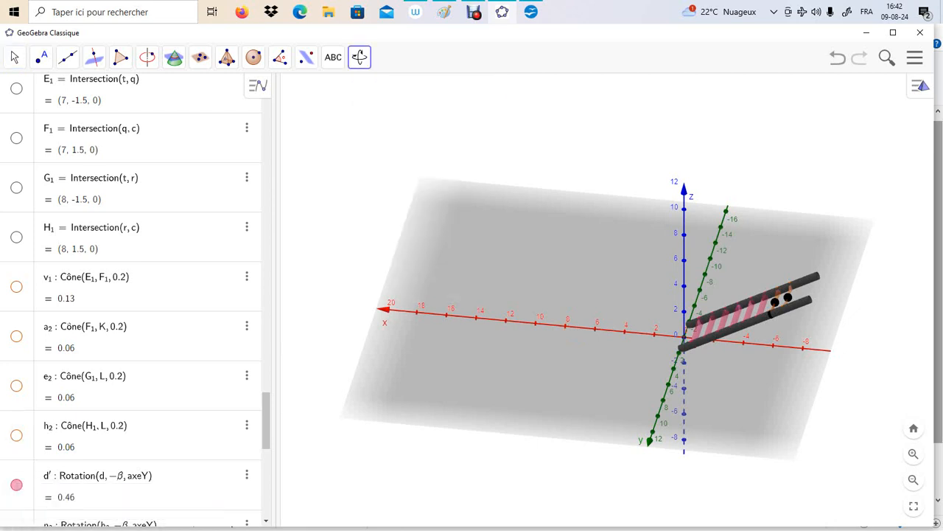
pyautogui.moveTo(545, 354); pyautogui.dragTo(687, 359)
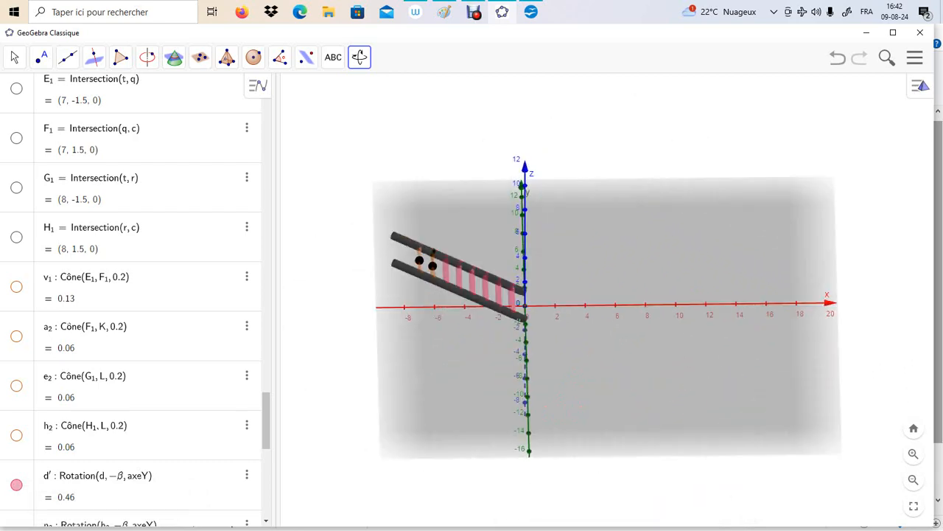
pyautogui.scroll(10, 132, 295)
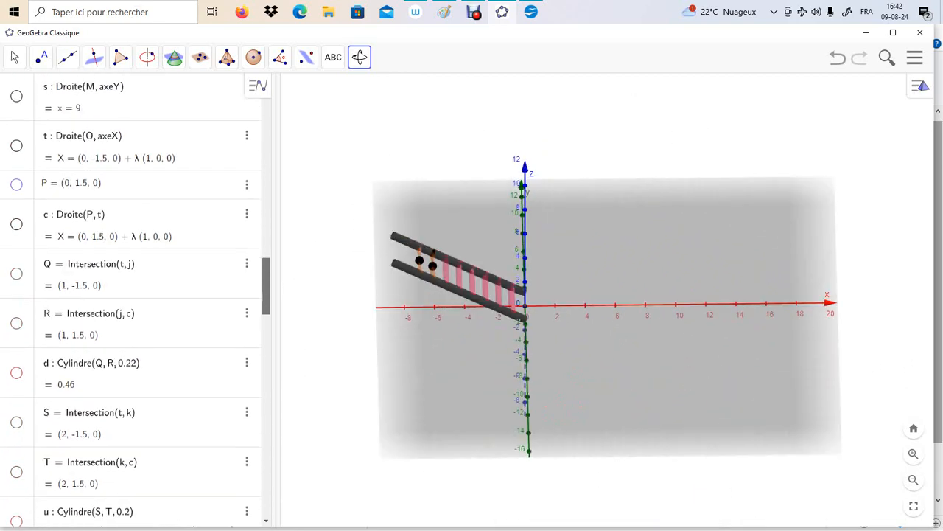
pyautogui.moveTo(266, 190); pyautogui.dragTo(266, 191)
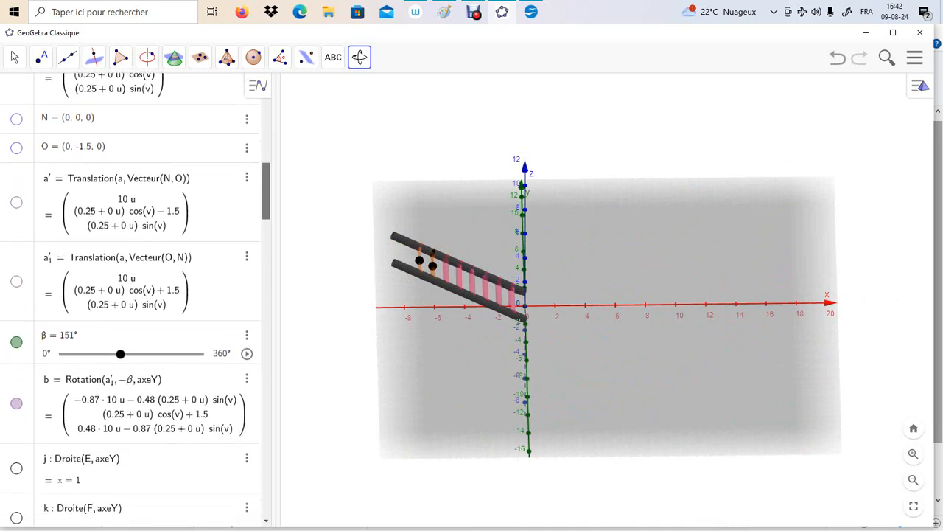
pyautogui.moveTo(120, 353); pyautogui.dragTo(83, 354)
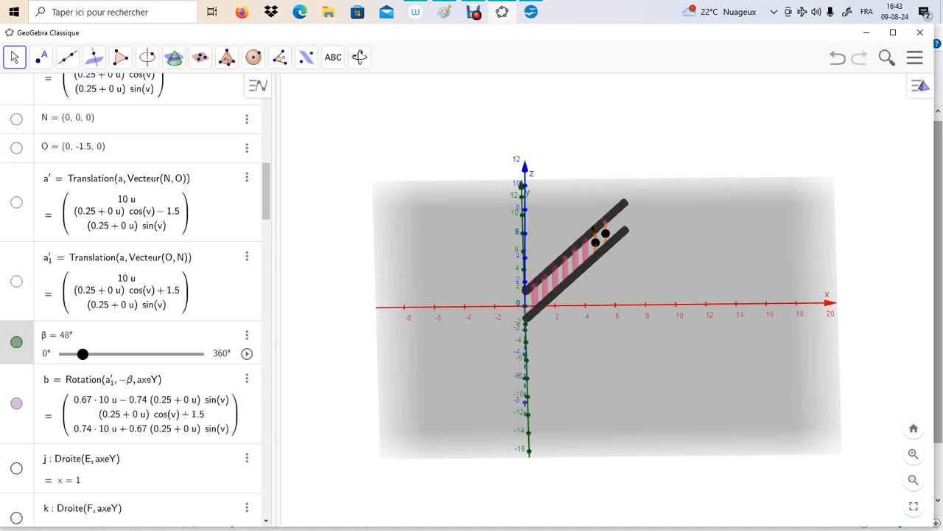
# Examine the tilted ladder from the front, up close, at an oblique angle and edge-on from the side.
pyautogui.click(359, 58)
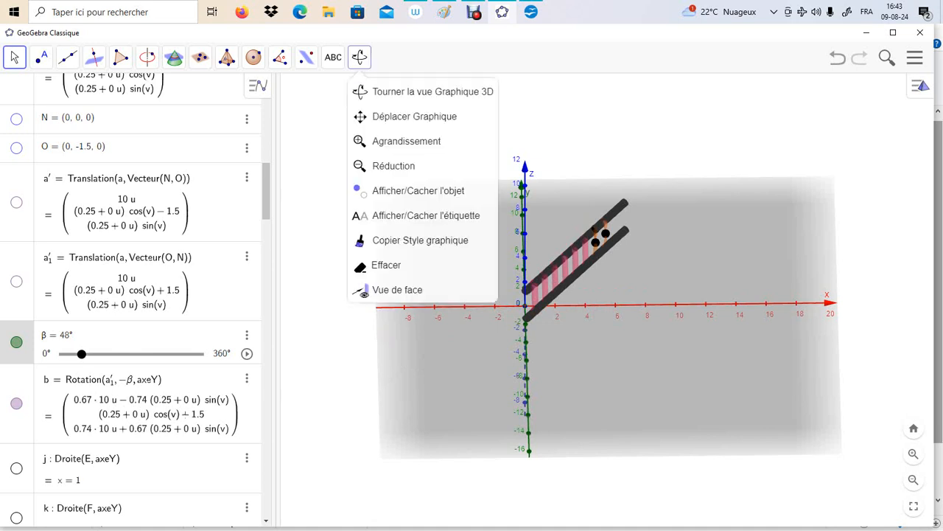
pyautogui.click(428, 93)
pyautogui.moveTo(472, 236); pyautogui.dragTo(621, 220)
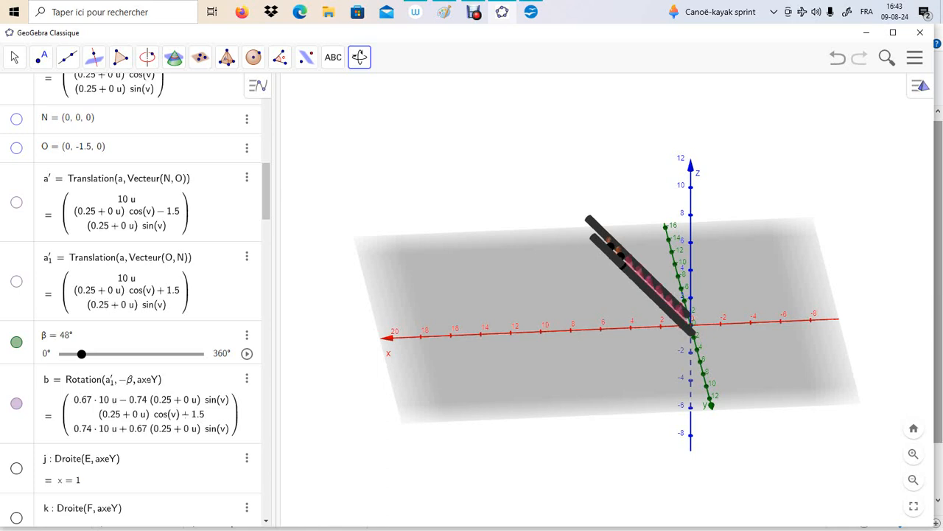
pyautogui.moveTo(634, 354); pyautogui.dragTo(553, 343)
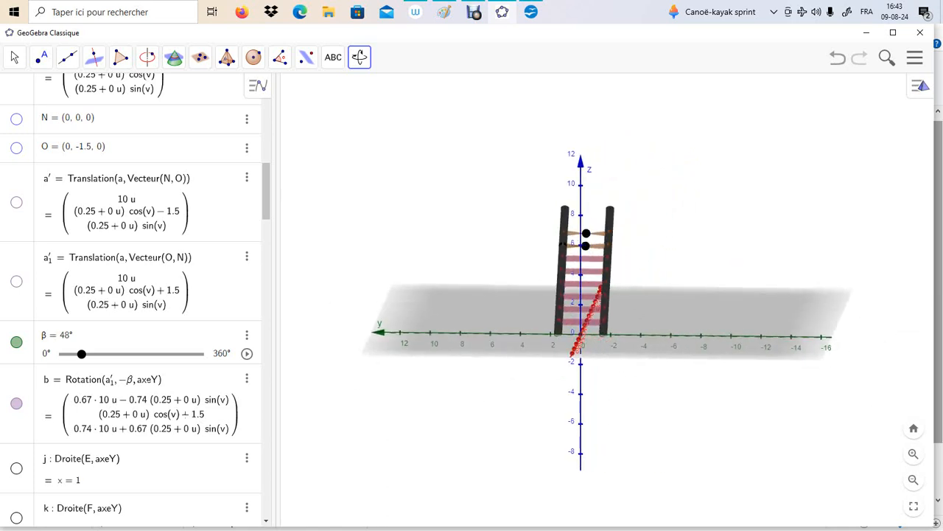
pyautogui.click(914, 454)
pyautogui.click(914, 454)
pyautogui.click(913, 454)
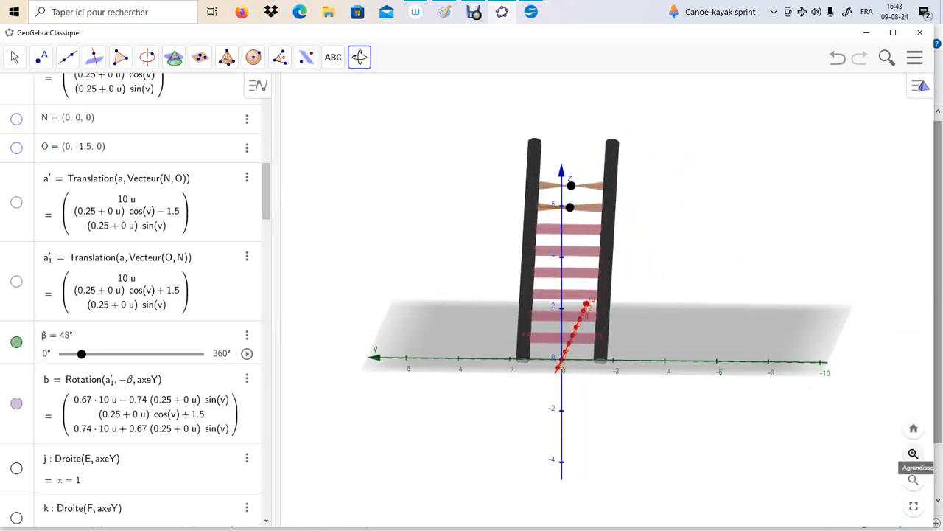
pyautogui.click(914, 454)
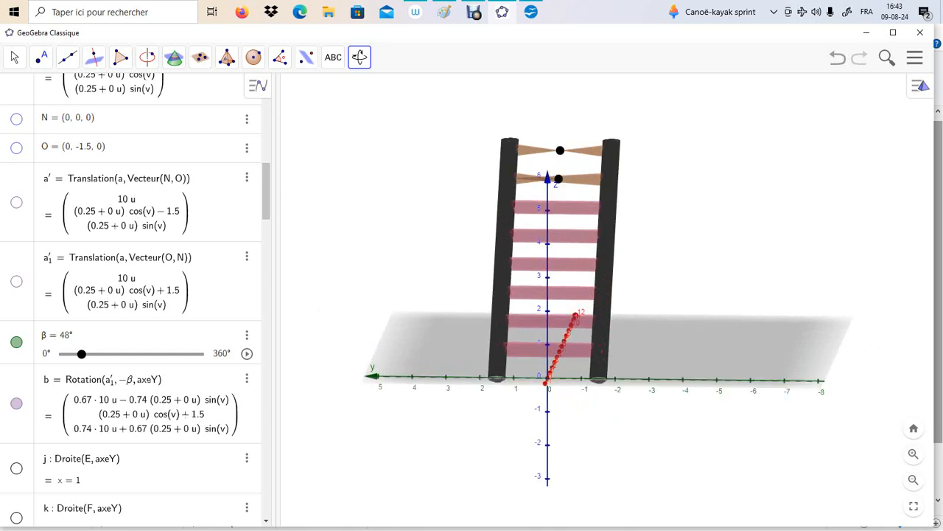
pyautogui.moveTo(574, 398); pyautogui.dragTo(610, 400)
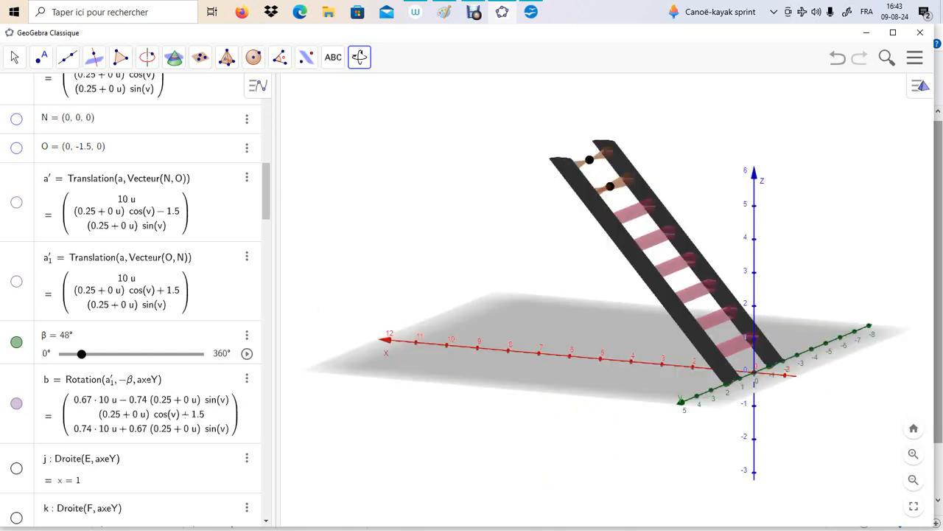
pyautogui.click(914, 479)
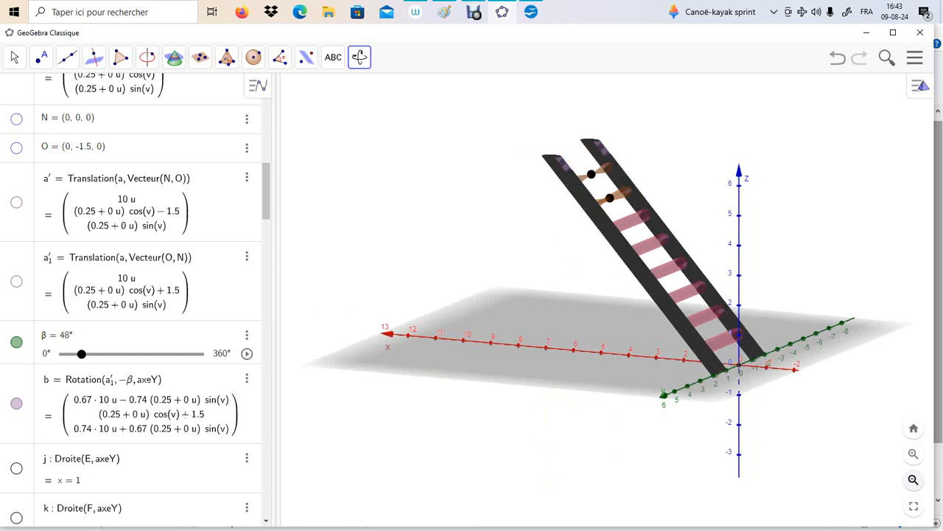
pyautogui.click(914, 480)
pyautogui.moveTo(575, 383); pyautogui.dragTo(610, 382)
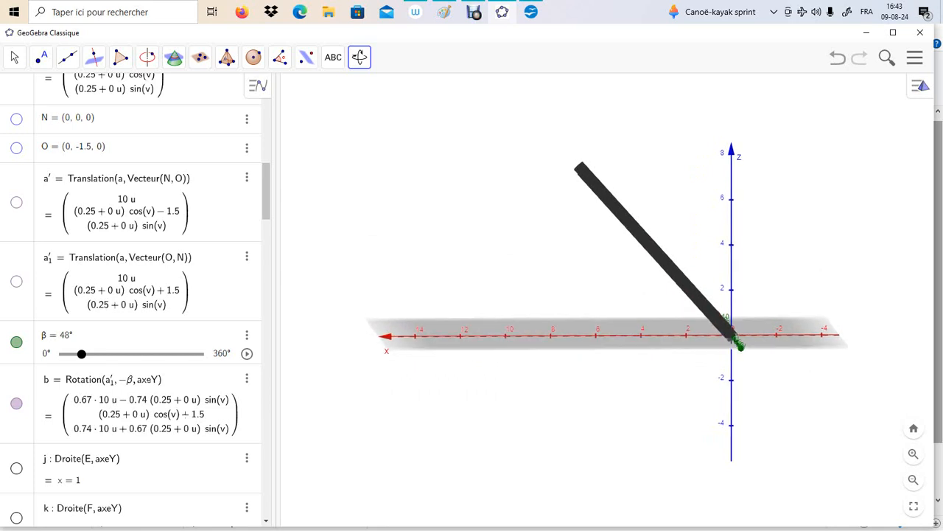
# Swing the ladder by moving β to 108° and back to 57°, and view it obliquely.
pyautogui.moveTo(81, 354); pyautogui.dragTo(105, 354)
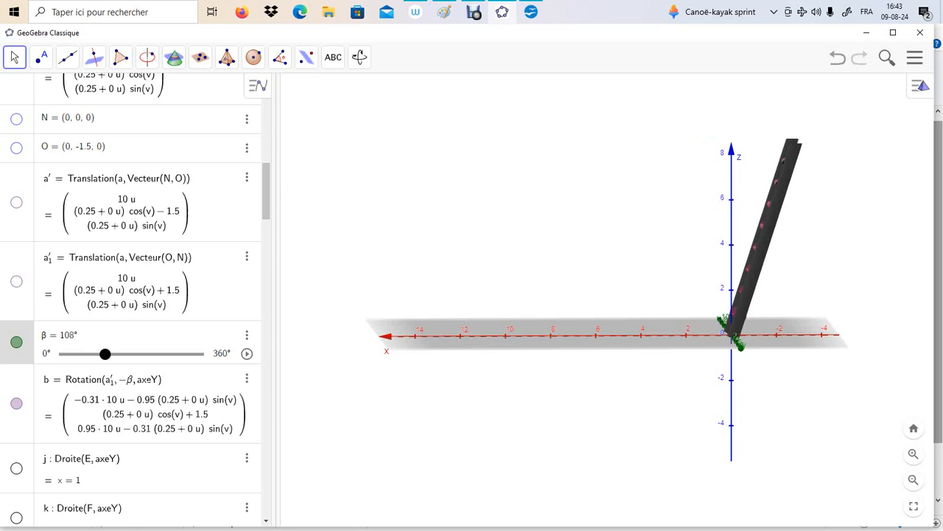
pyautogui.moveTo(104, 353); pyautogui.dragTo(85, 354)
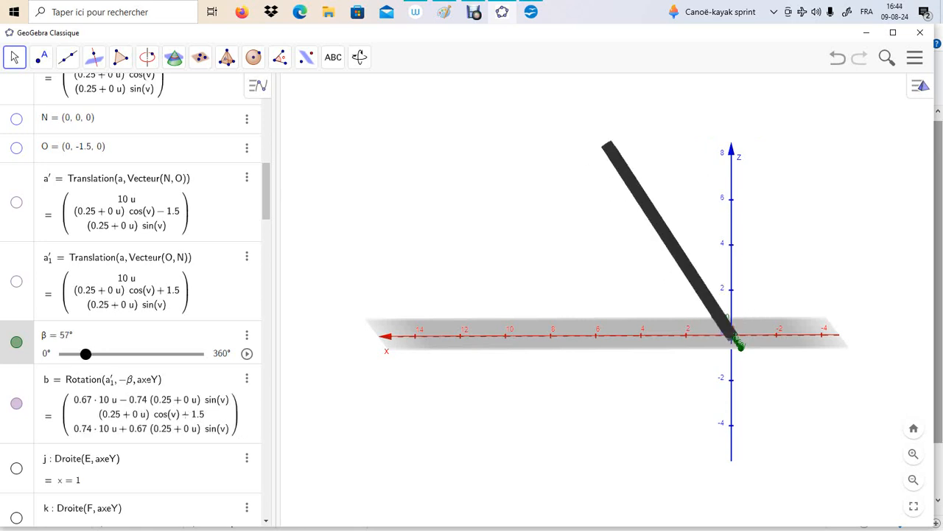
pyautogui.moveTo(516, 409); pyautogui.dragTo(482, 420)
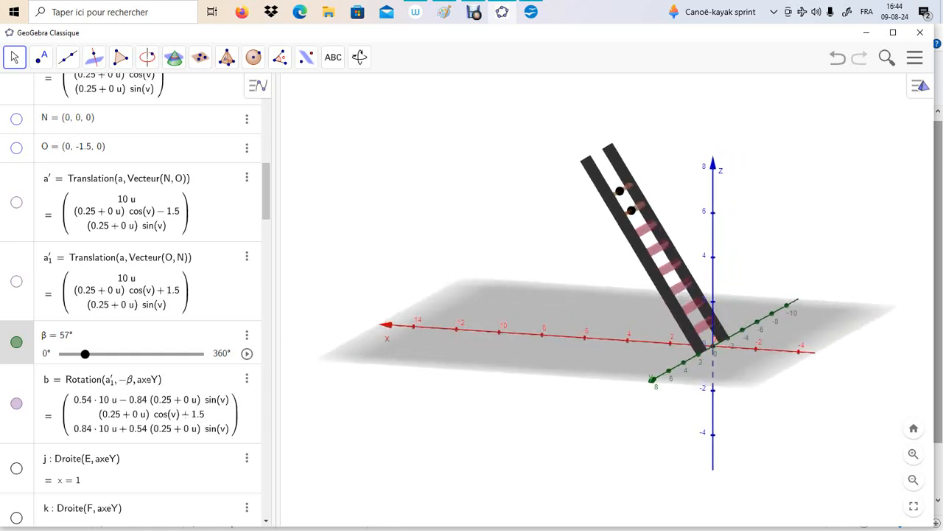
# Set the rotation angle β to exactly 60°.
pyautogui.scroll(-3, 133, 295)
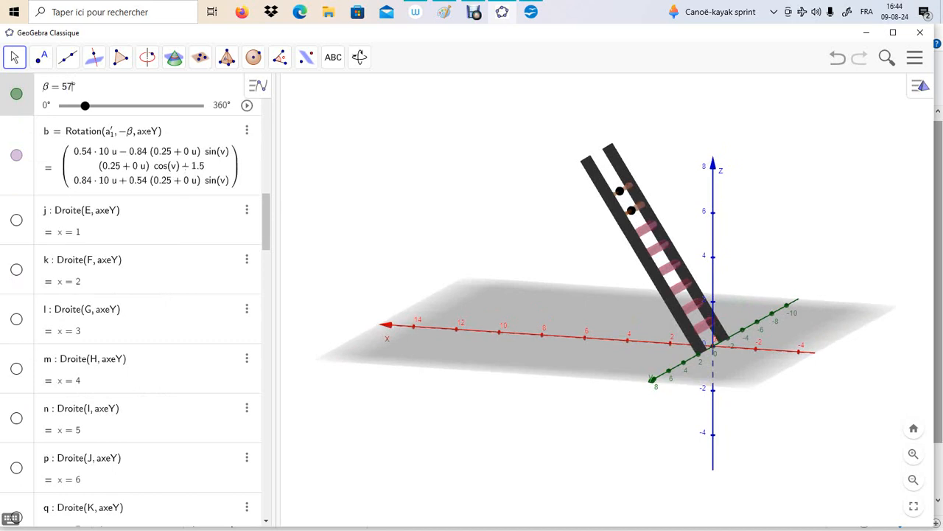
pyautogui.press('BackSpace')
pyautogui.press('BackSpace')
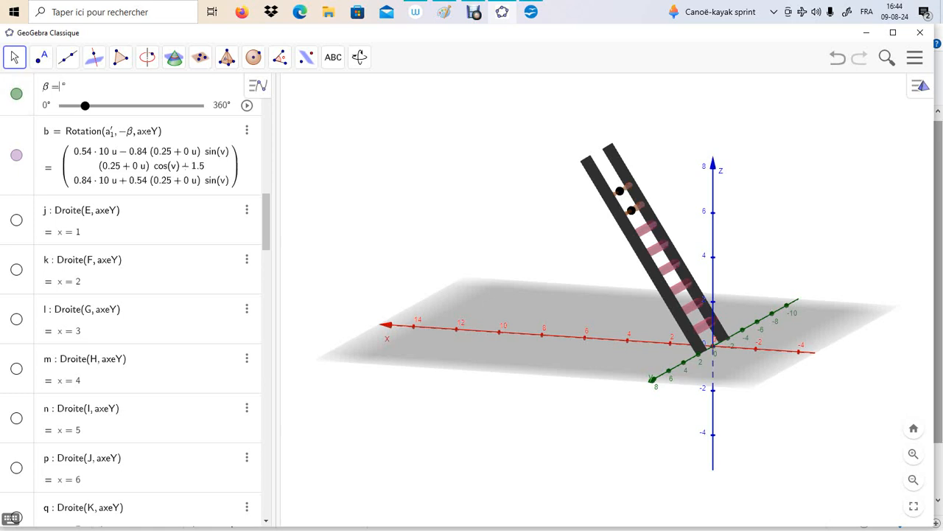
pyautogui.write('60')
pyautogui.press('Return')
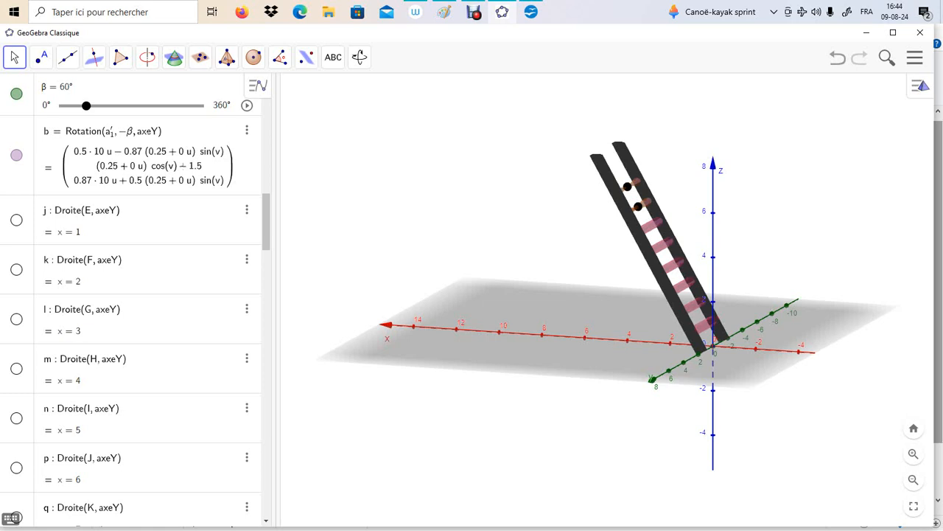
# Animate the ladder's rotation angle β while viewing it obliquely, and pause the animation at 264°.
pyautogui.moveTo(86, 106)
pyautogui.mouseDown()
pyautogui.moveTo(72, 106)
pyautogui.moveTo(80, 106)
pyautogui.mouseUp()
pyautogui.moveTo(442, 199); pyautogui.dragTo(480, 216)
pyautogui.moveTo(648, 303); pyautogui.dragTo(678, 280)
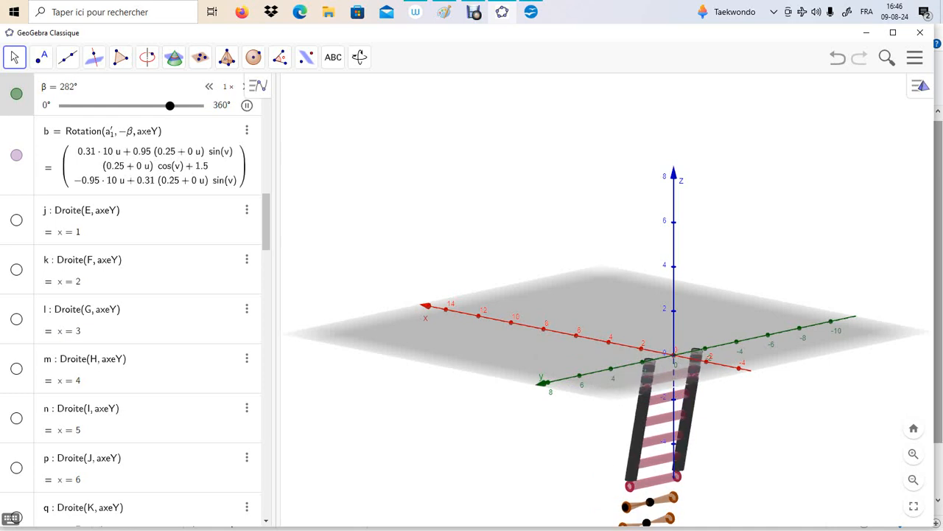
pyautogui.click(247, 105)
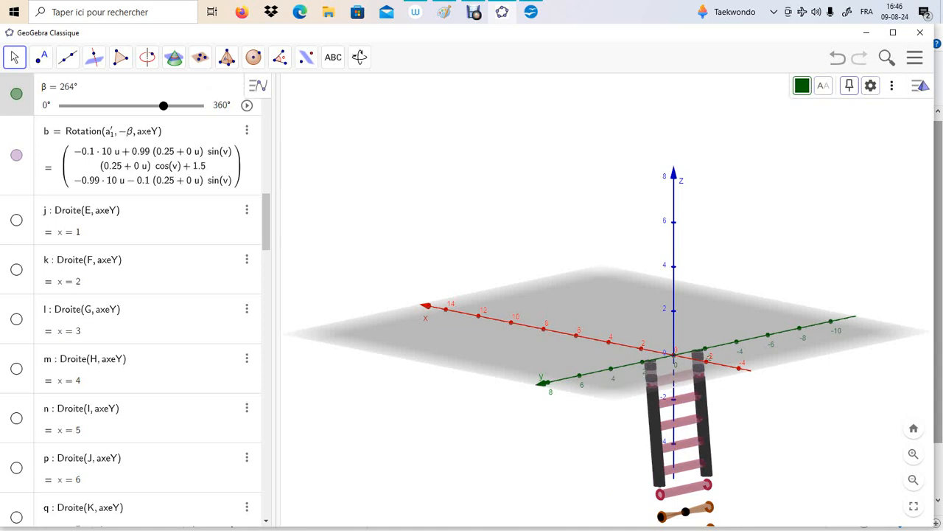
pyautogui.press('Escape')
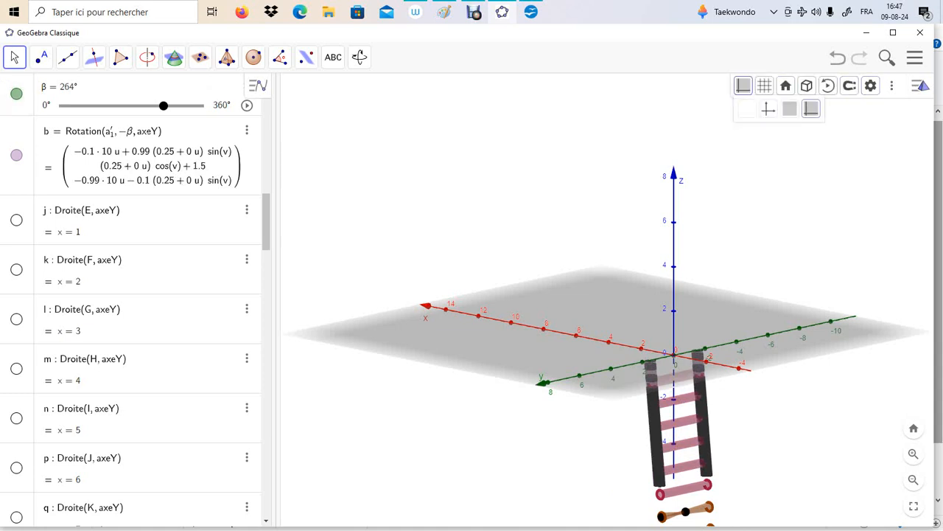
# Hide the coordinate axes while keeping the xy-plane, and view the moving ladder from above.
pyautogui.click(748, 109)
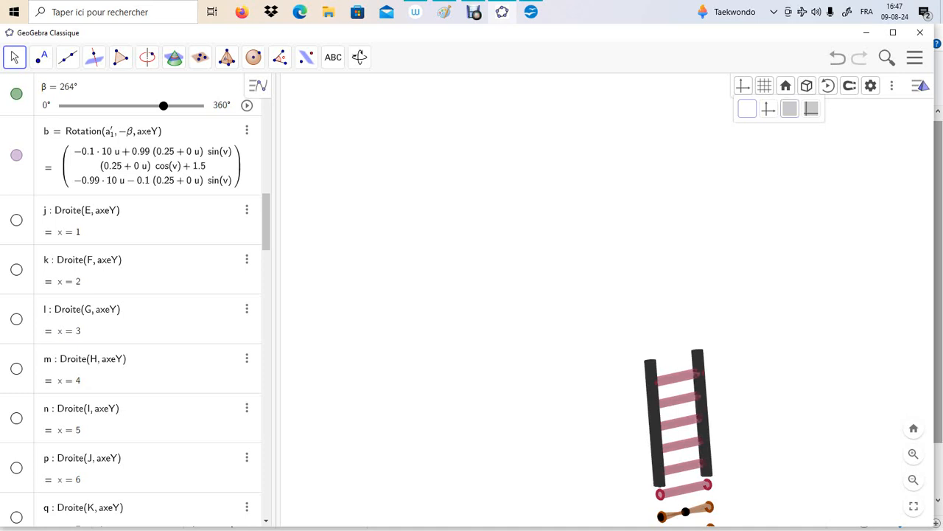
pyautogui.click(790, 109)
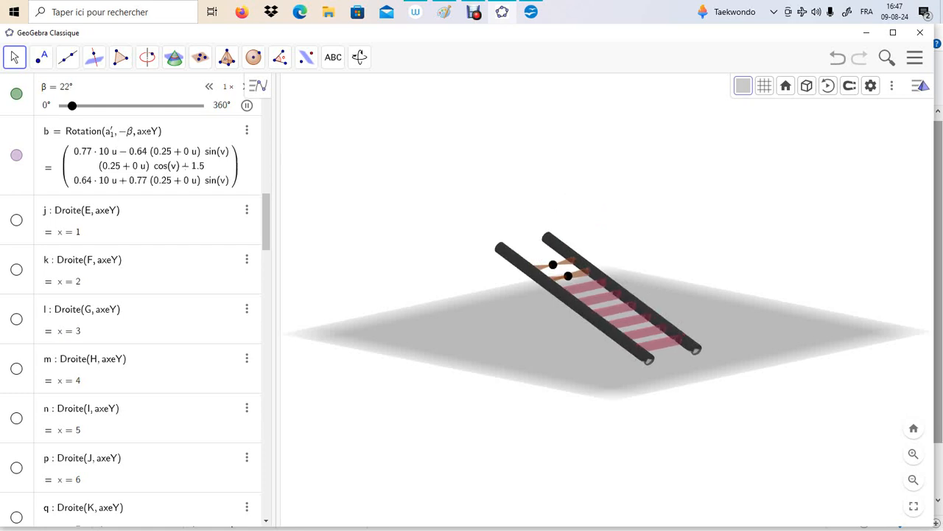
pyautogui.moveTo(603, 224); pyautogui.dragTo(577, 272)
pyautogui.click(358, 57)
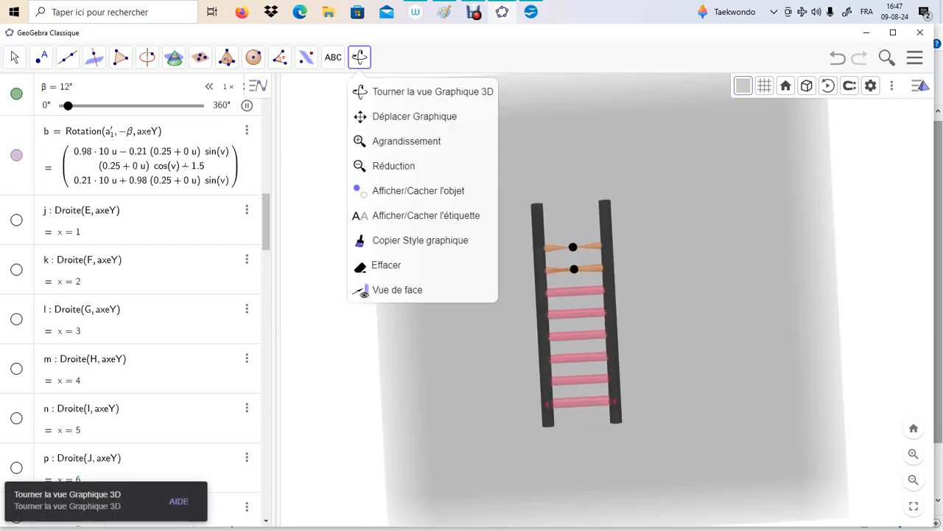
pyautogui.click(359, 57)
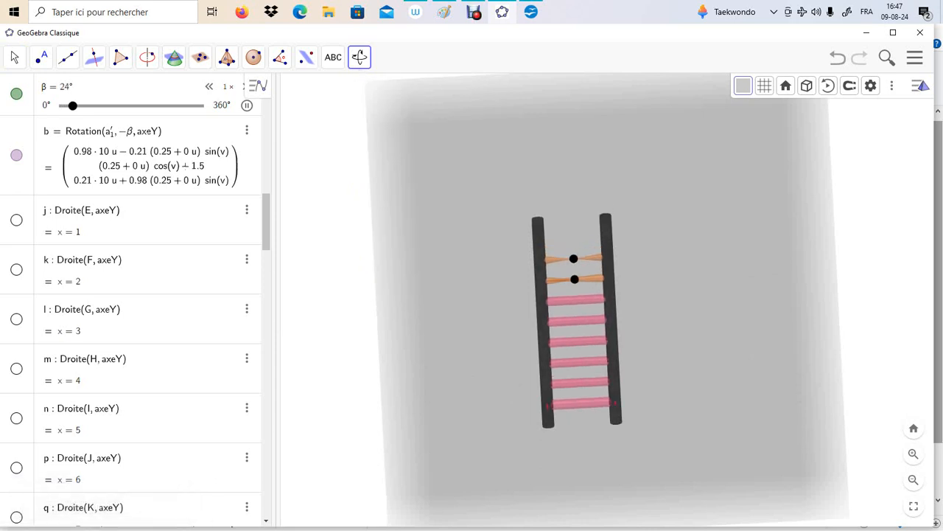
# Shift the 3D view off-centre from above, and turn it to an oblique angle to examine the rotating ladder against the xy-plane.
pyautogui.click(359, 57)
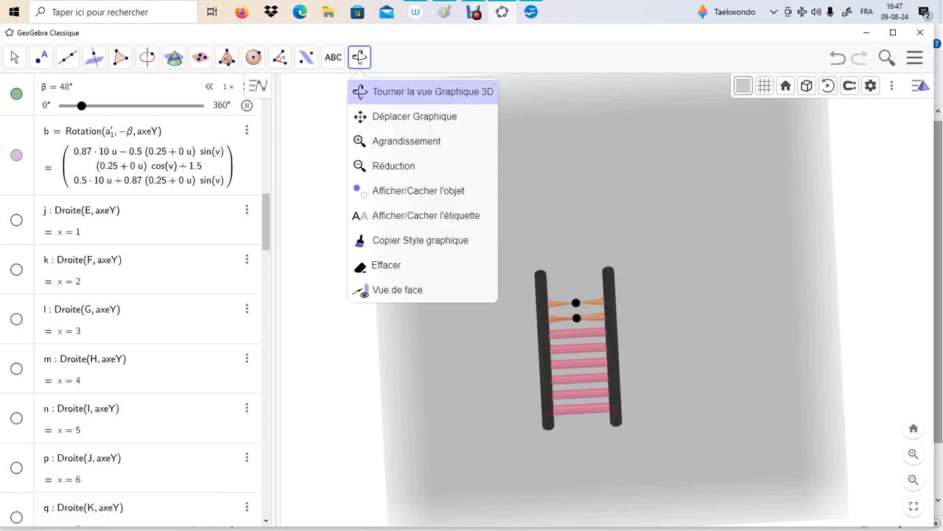
pyautogui.click(414, 116)
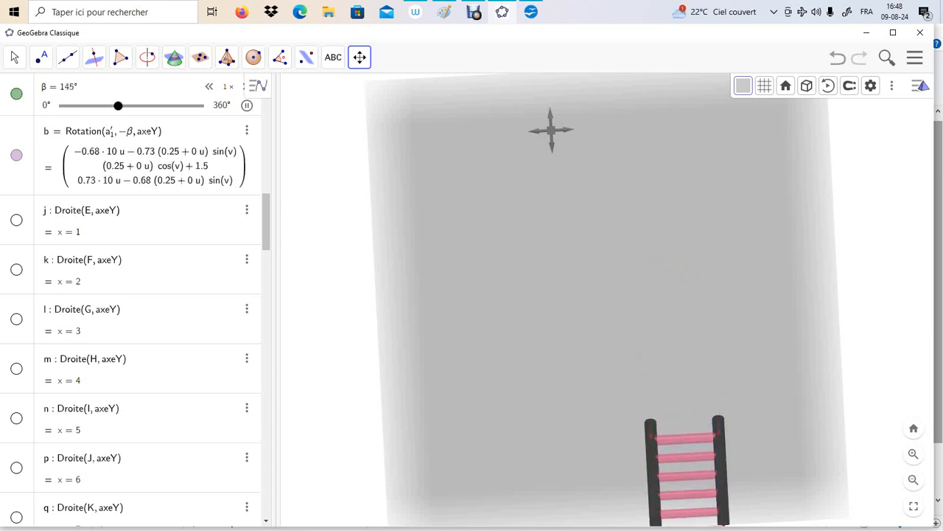
pyautogui.click(360, 57)
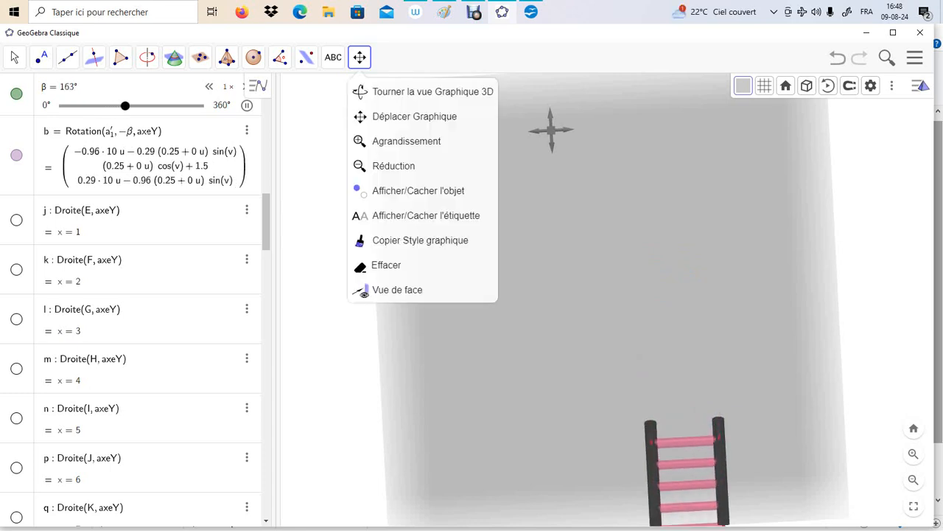
pyautogui.click(412, 92)
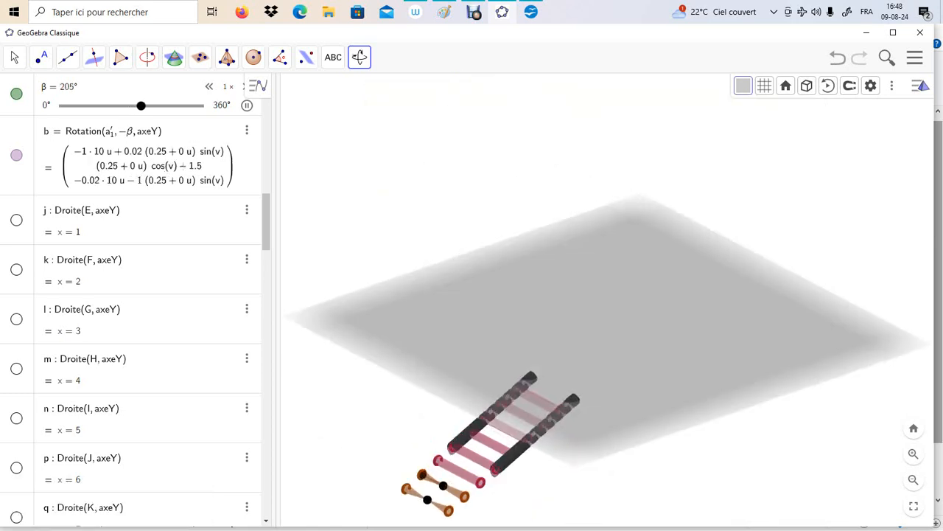
pyautogui.moveTo(607, 324); pyautogui.dragTo(573, 301)
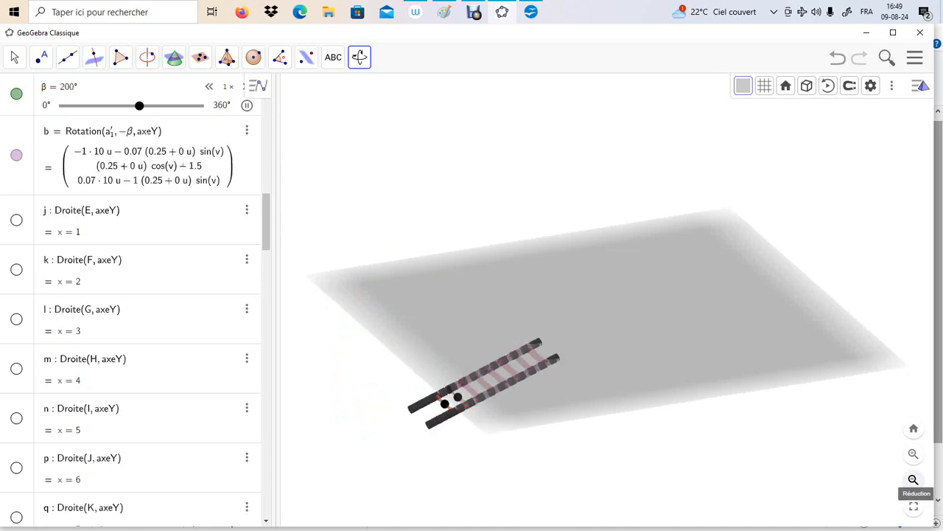
# Zoom out from the animated ladder and turn the 3D view to a low side angle to observe its full rotation.
pyautogui.click(913, 479)
pyautogui.click(913, 479)
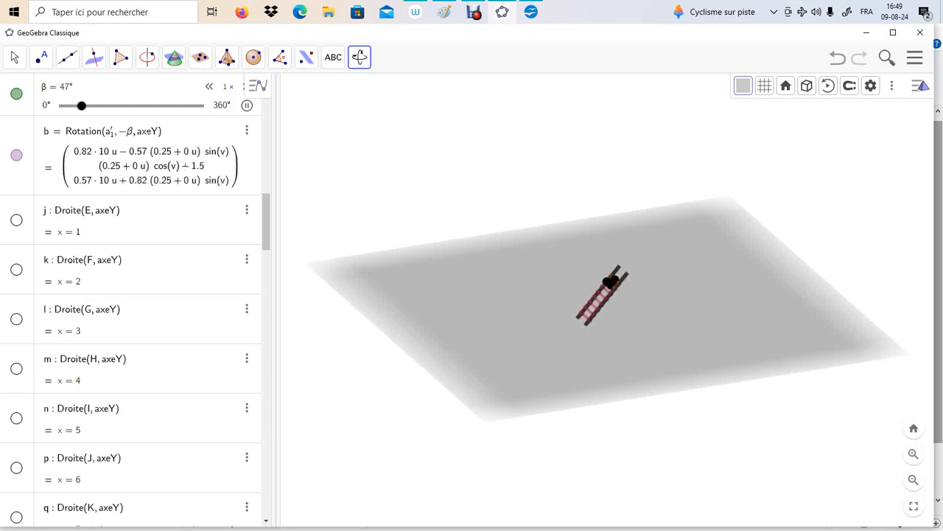
pyautogui.click(358, 57)
pyautogui.click(433, 92)
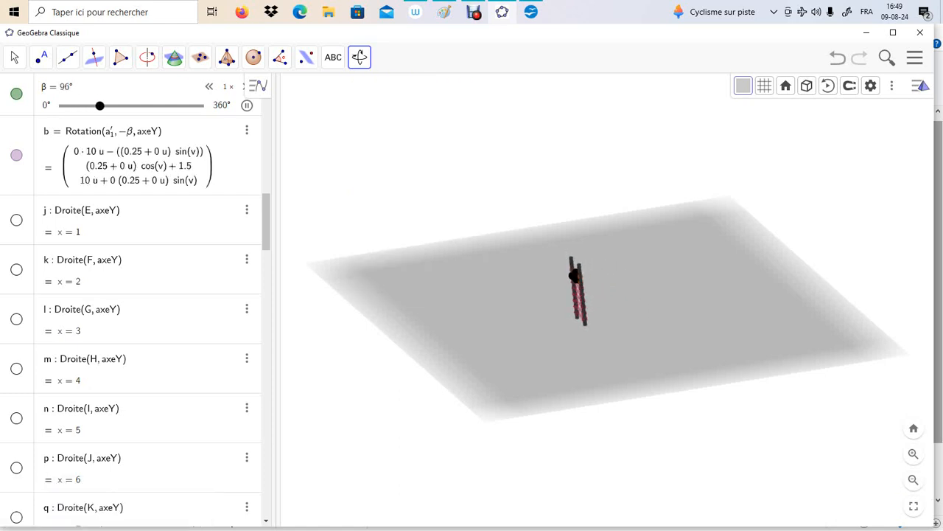
pyautogui.moveTo(457, 243); pyautogui.dragTo(494, 230)
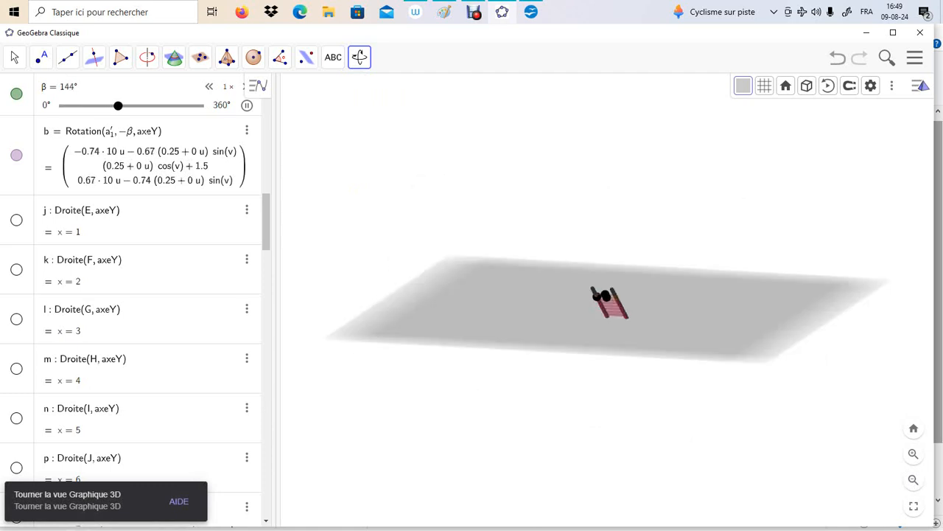